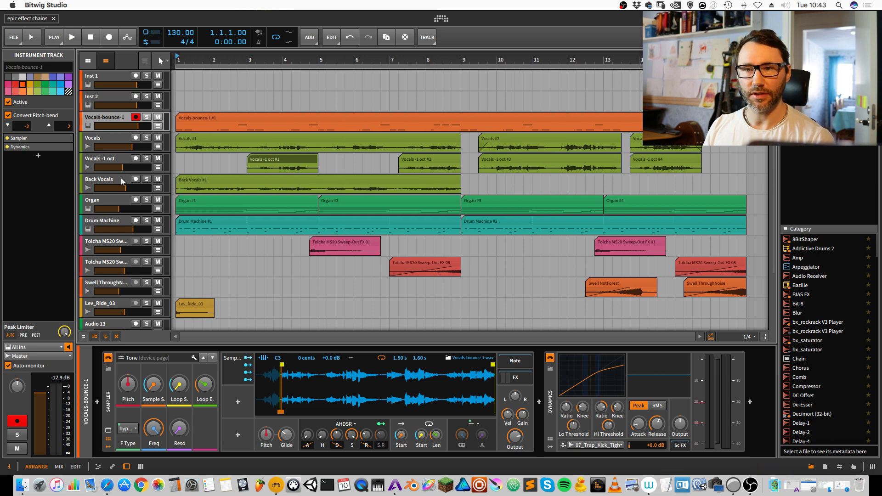
# Step: Examine the Vocals track's effect chain from the gate through to the final Dynamics device, and collapse the chain
pyautogui.click(122, 143)
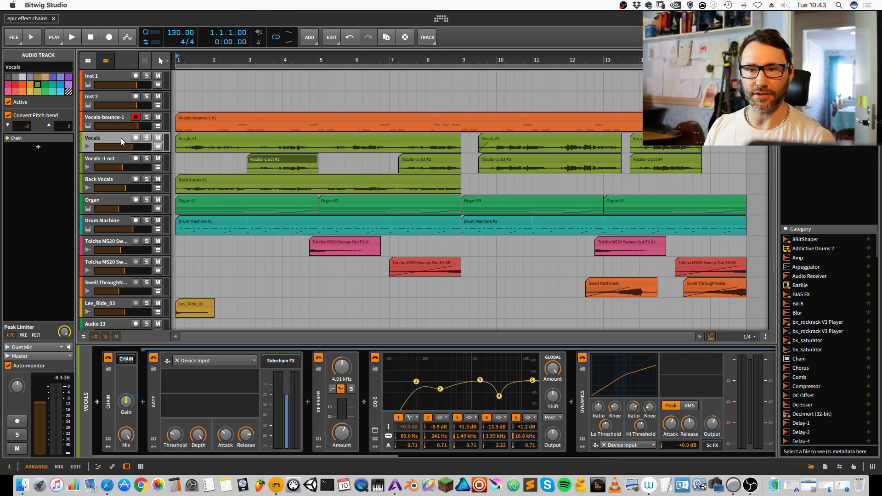
pyautogui.click(126, 359)
pyautogui.click(126, 358)
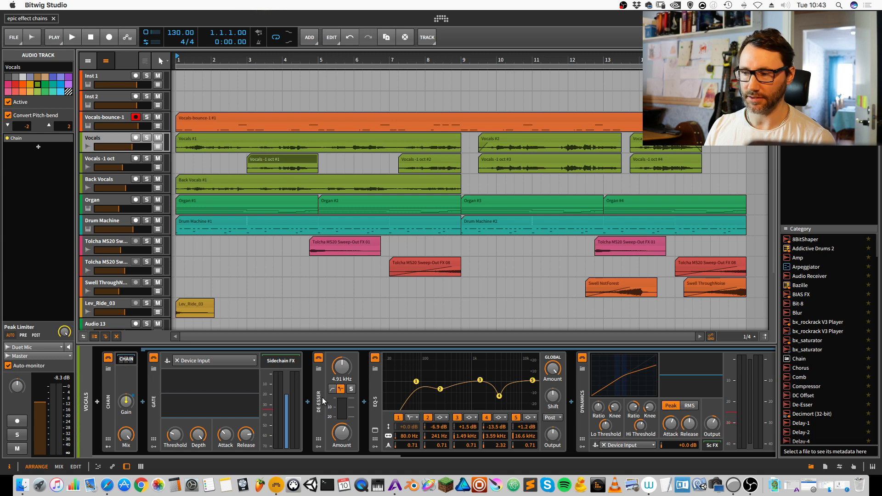
pyautogui.moveTo(321, 456); pyautogui.dragTo(288, 493)
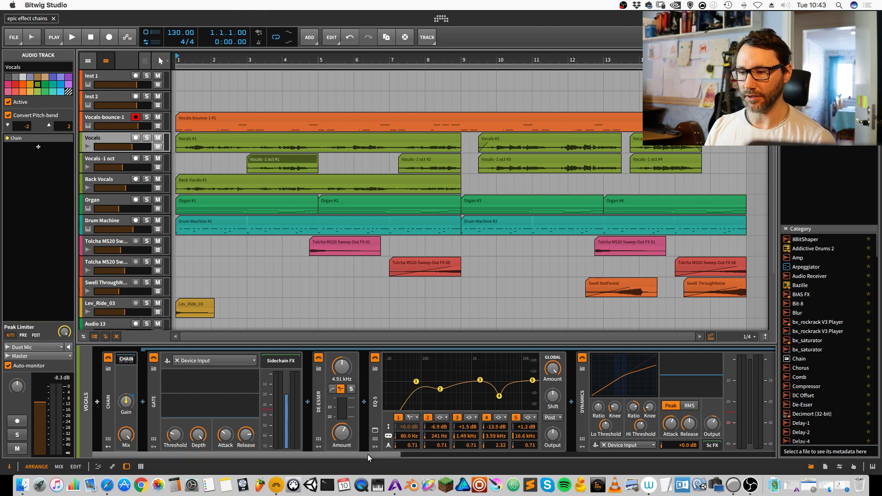
pyautogui.moveTo(367, 456); pyautogui.dragTo(499, 457)
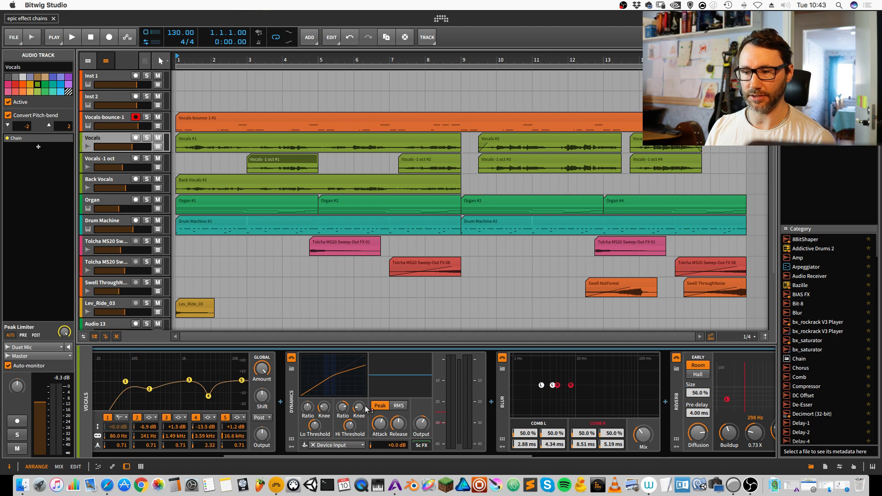
pyautogui.hscroll(5, 366, 409)
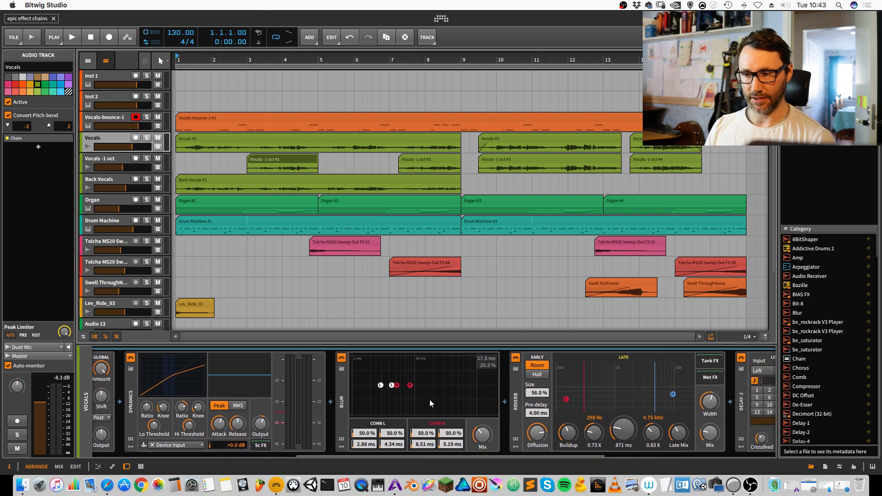
pyautogui.hscroll(5, 430, 403)
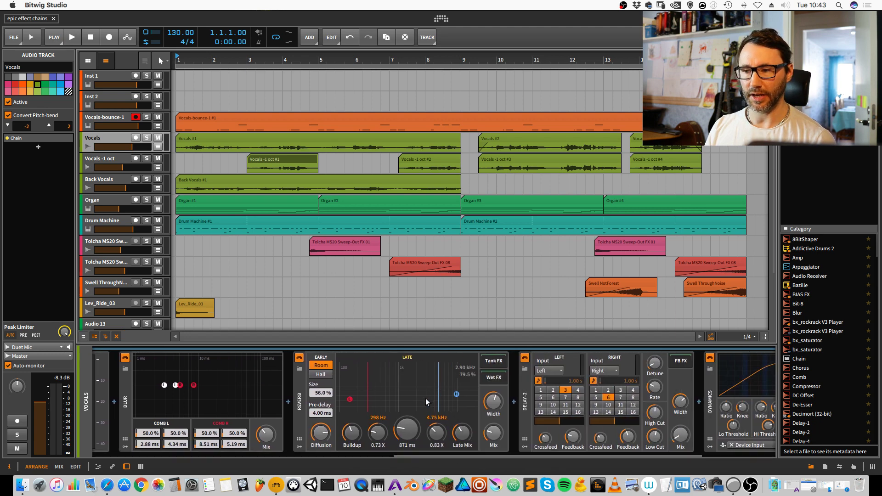
pyautogui.hscroll(5, 641, 433)
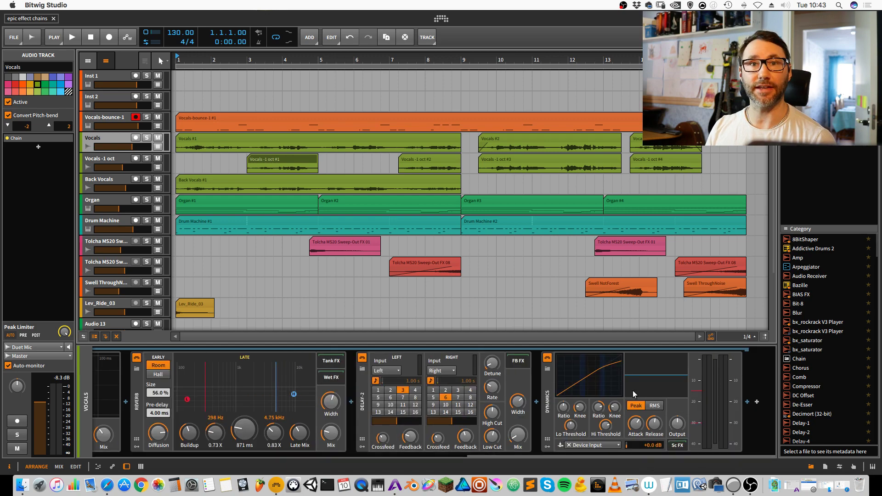
pyautogui.moveTo(595, 456); pyautogui.dragTo(139, 466)
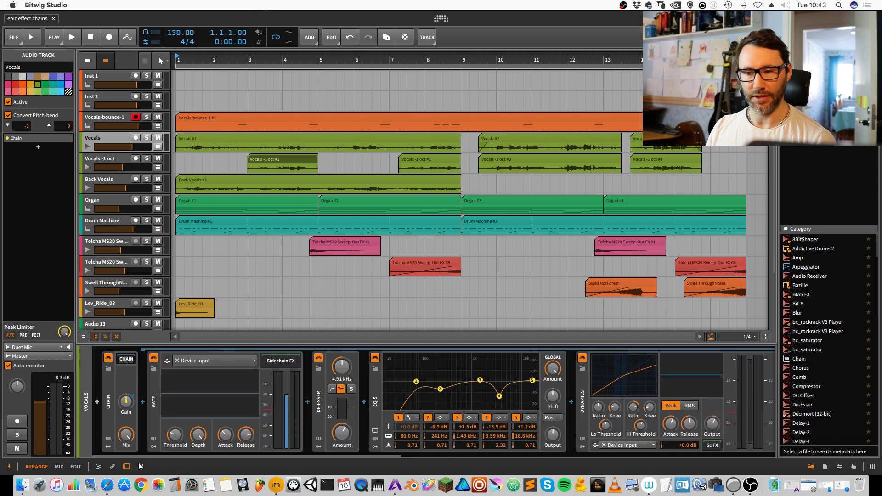
pyautogui.click(124, 360)
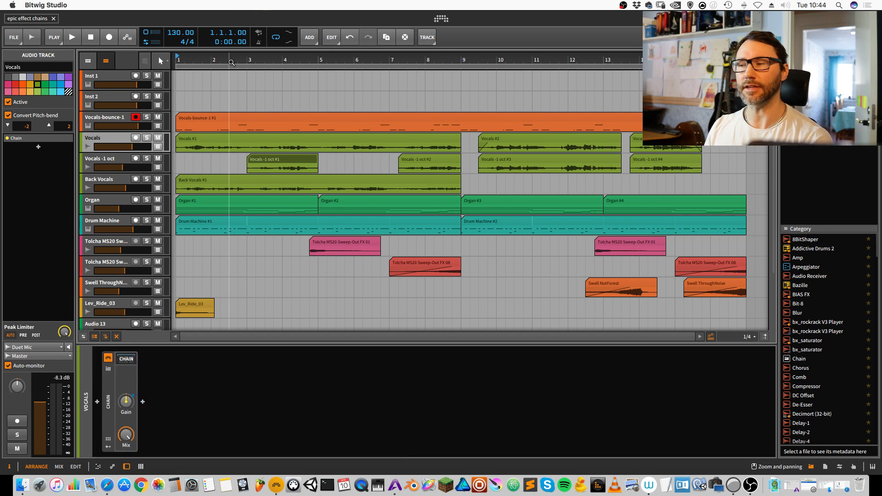
# Step: Play the arrangement, lower the Phase-4 track's volume to about -19.8 dB, and stop playback
pyautogui.press('space')
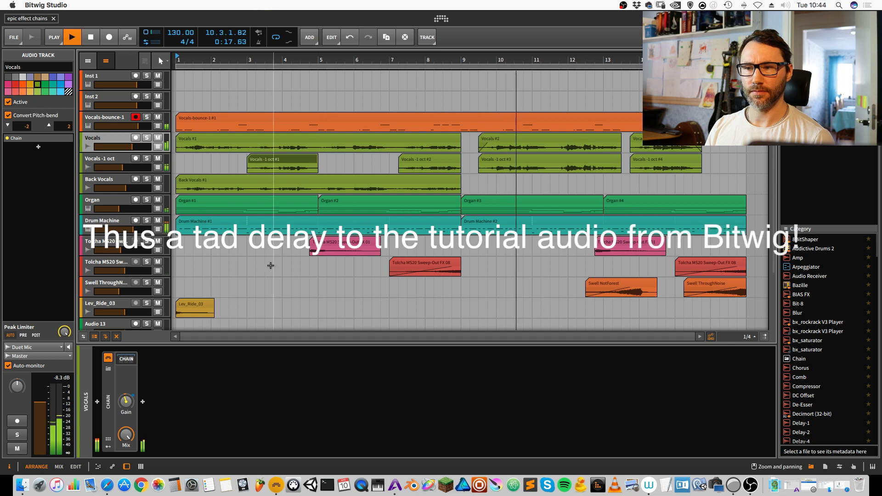
pyautogui.scroll(-1, 273, 267)
pyautogui.scroll(-3, 274, 267)
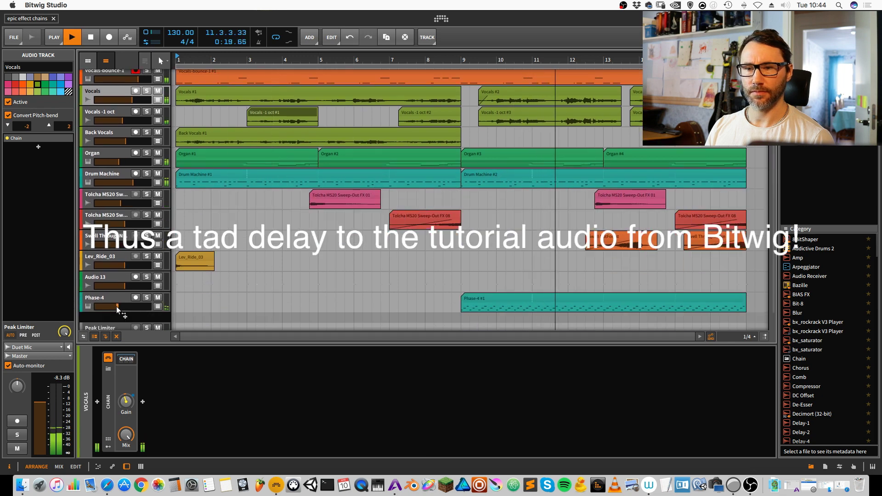
pyautogui.moveTo(115, 307); pyautogui.dragTo(115, 306)
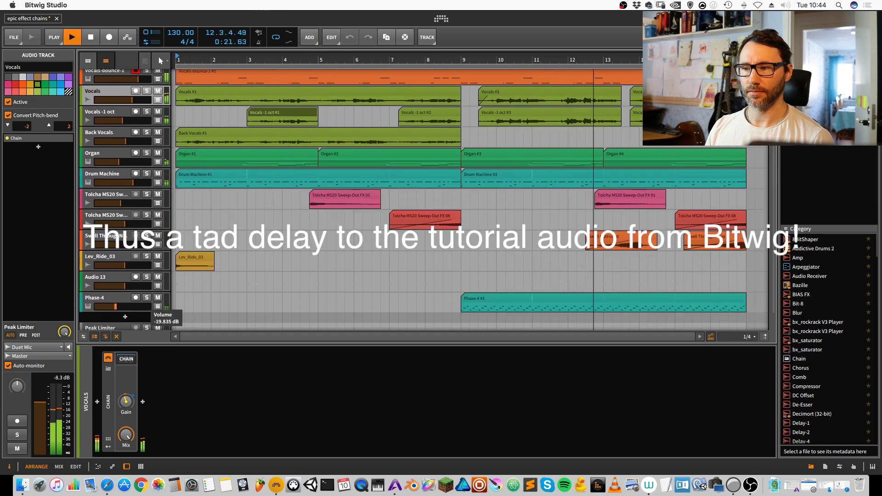
pyautogui.scroll(4, 248, 285)
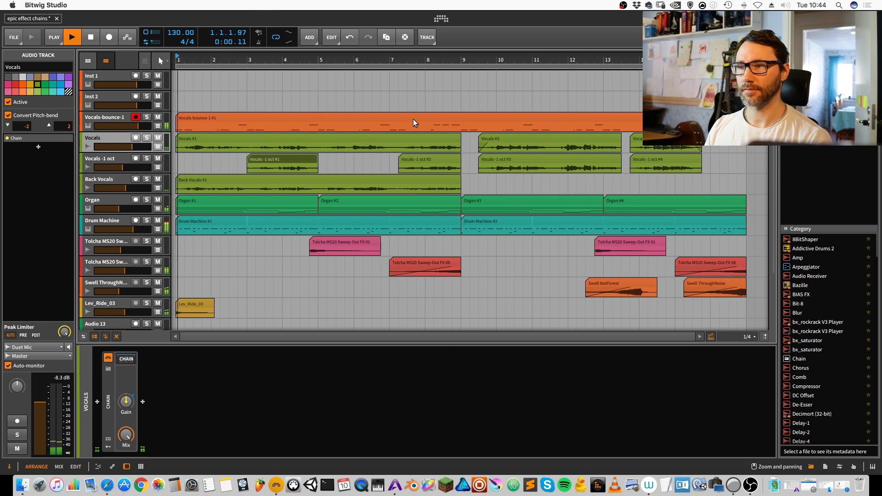
pyautogui.press('space')
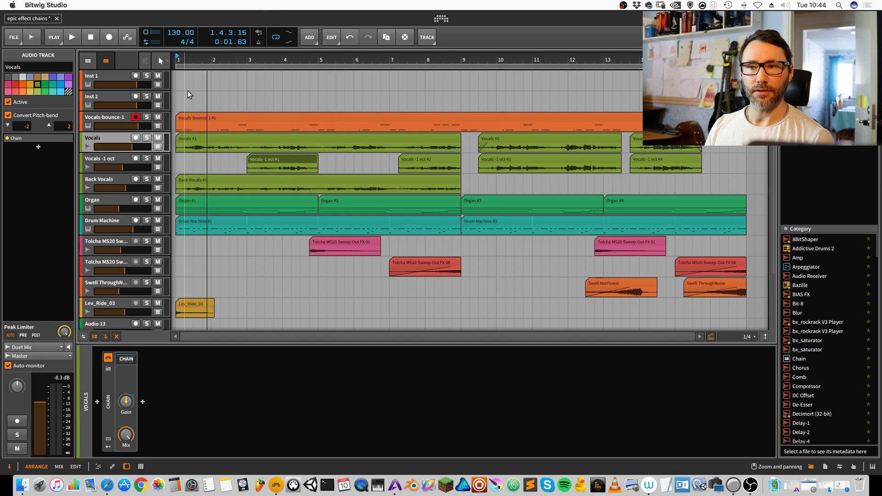
# Step: Deactivate the Vocals track's Chain device and play the arrangement to hear the dry vocals
pyautogui.moveTo(193, 60); pyautogui.dragTo(198, 74)
pyautogui.press('-')
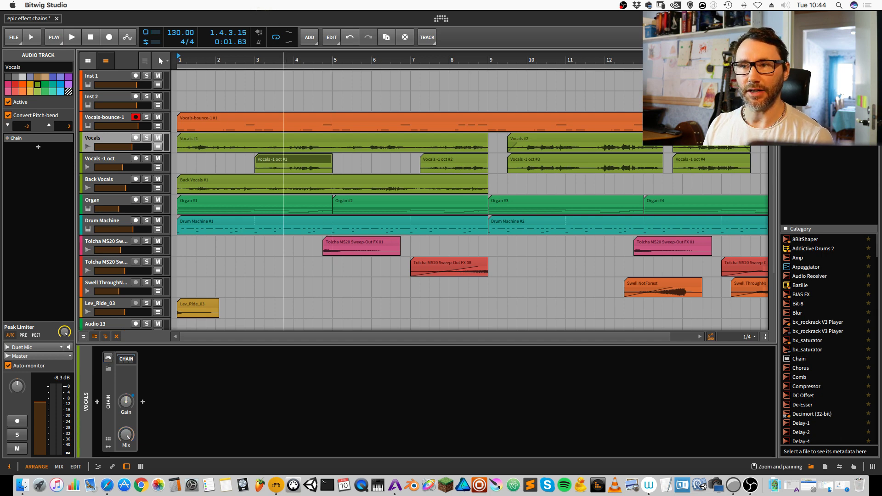
pyautogui.moveTo(335, 61); pyautogui.dragTo(335, 69)
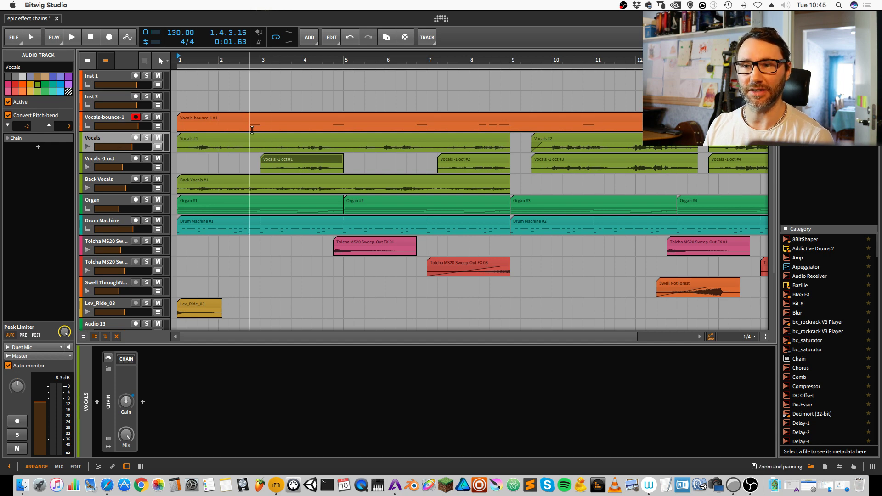
pyautogui.press('space')
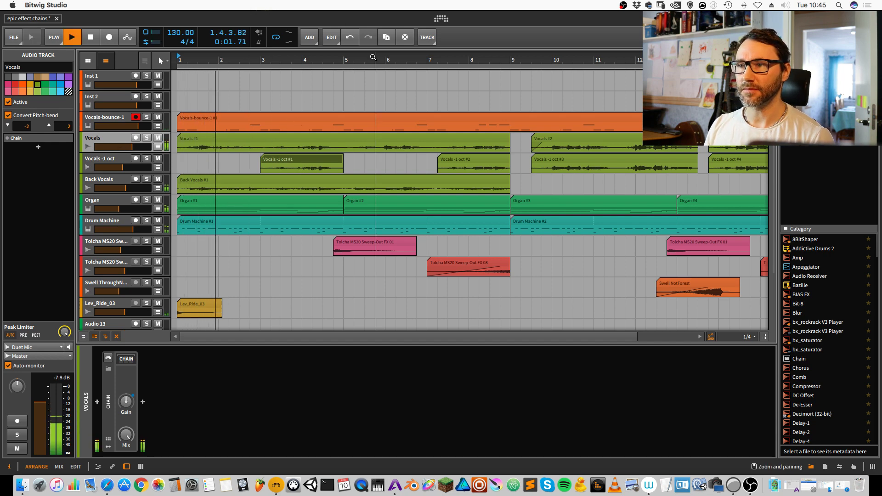
pyautogui.moveTo(373, 57); pyautogui.dragTo(373, 50)
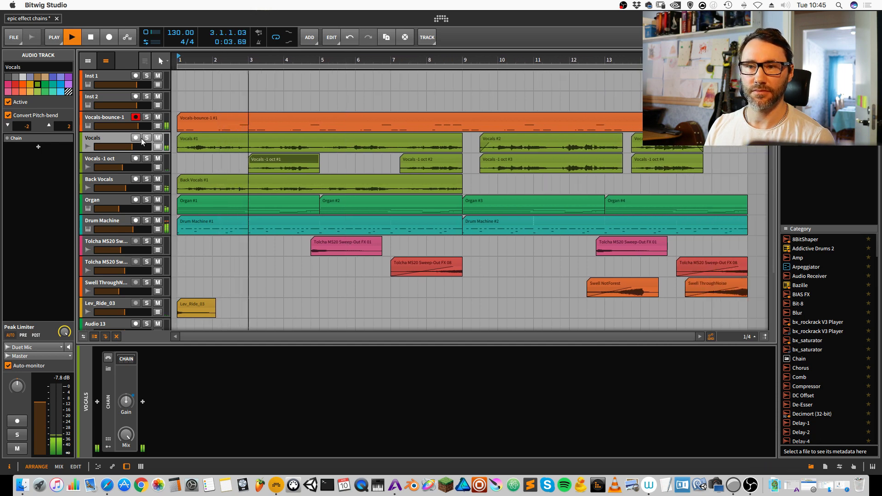
# Step: Mute the Vocals -1 oct and Back Vocals tracks, and stop playback after listening
pyautogui.click(158, 158)
pyautogui.click(157, 179)
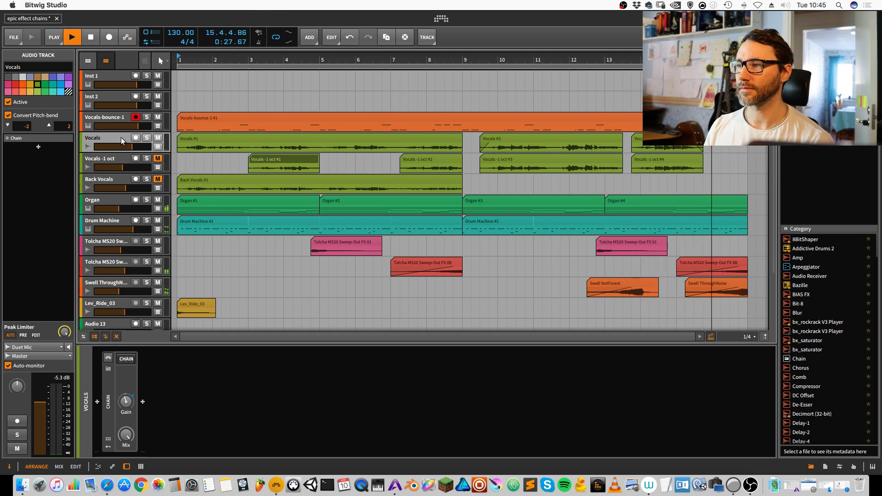
pyautogui.press('space')
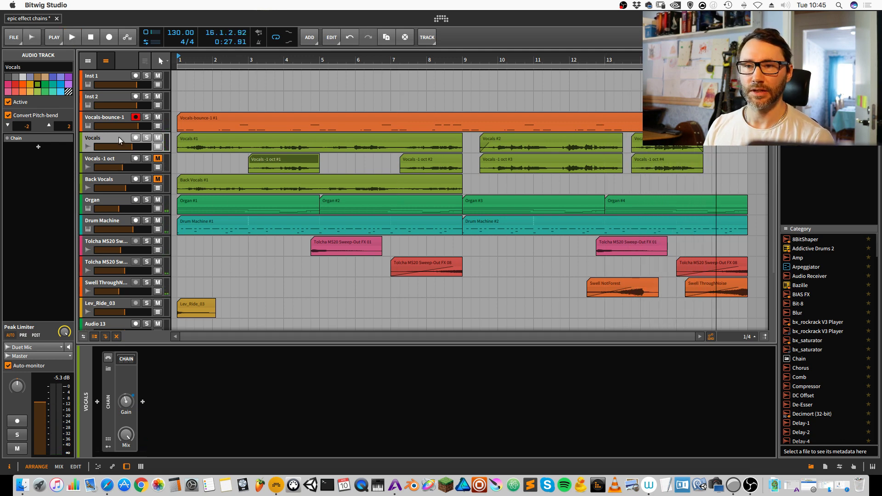
pyautogui.click(97, 402)
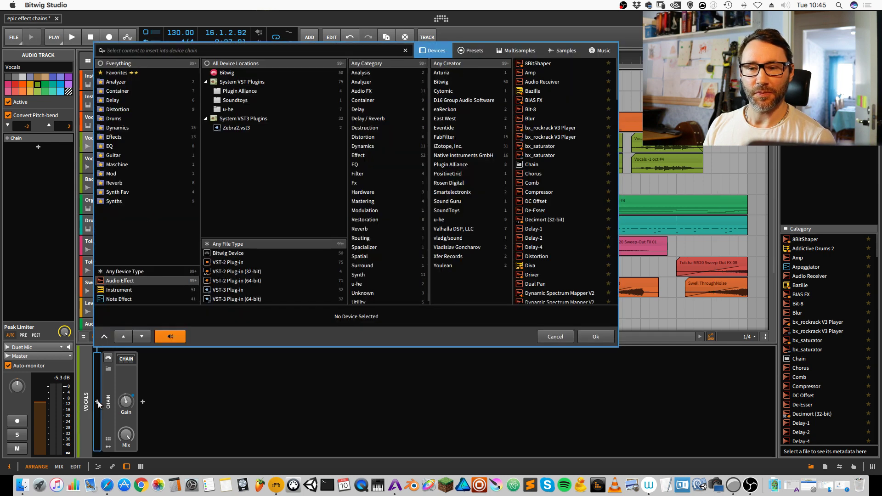
pyautogui.click(105, 402)
pyautogui.click(557, 338)
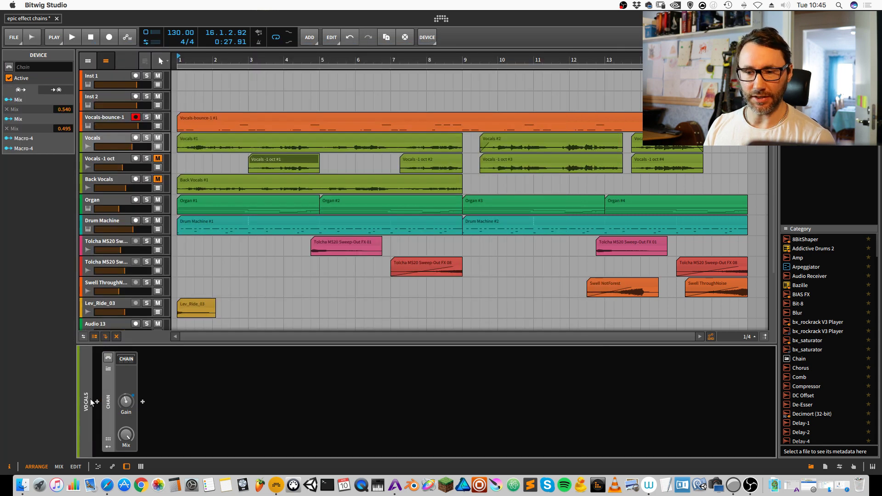
# Step: Replace the existing Chain device on the Vocals track with a new empty Chain from Bitwig's Container category
pyautogui.rightClick(110, 392)
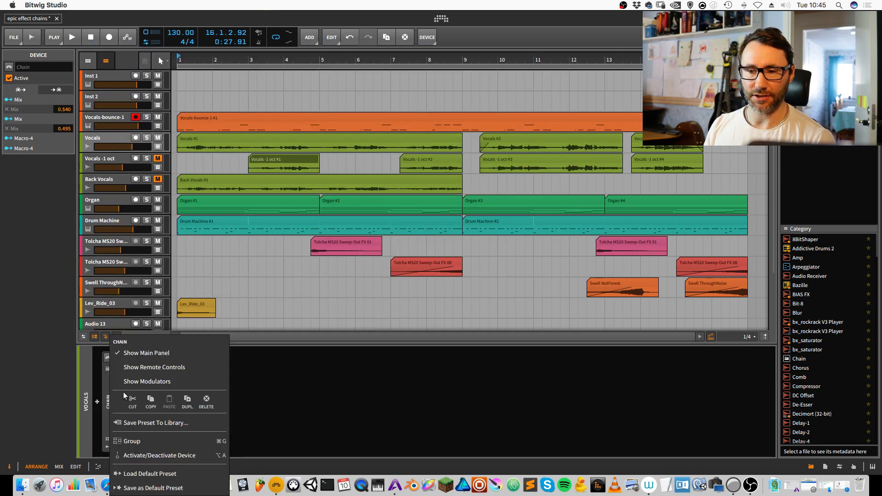
pyautogui.click(206, 400)
pyautogui.click(98, 402)
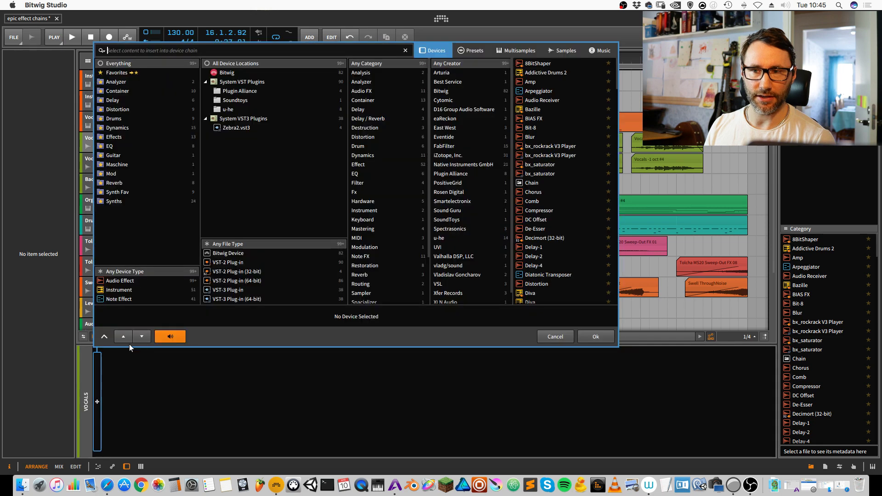
pyautogui.click(234, 73)
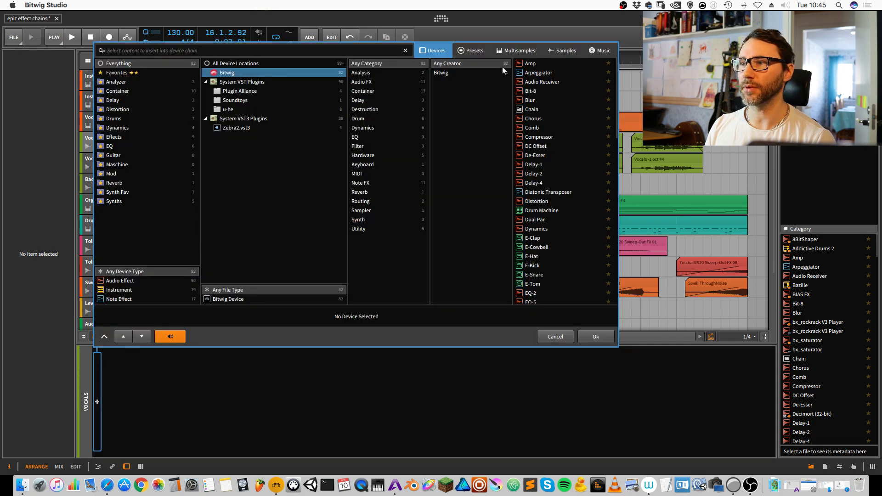
pyautogui.click(363, 91)
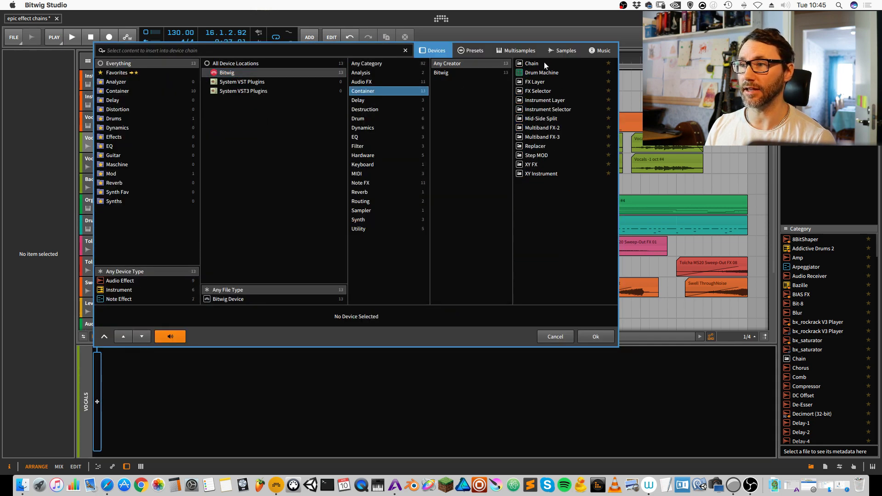
pyautogui.click(542, 63)
pyautogui.click(603, 334)
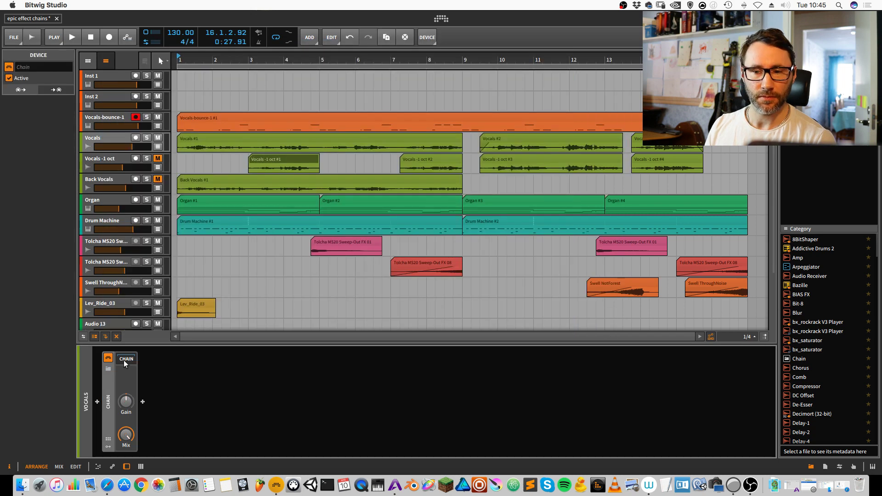
# Step: Show the Chain's remote controls and insert Bitwig's De-Esser inside the chain
pyautogui.click(108, 440)
pyautogui.click(264, 402)
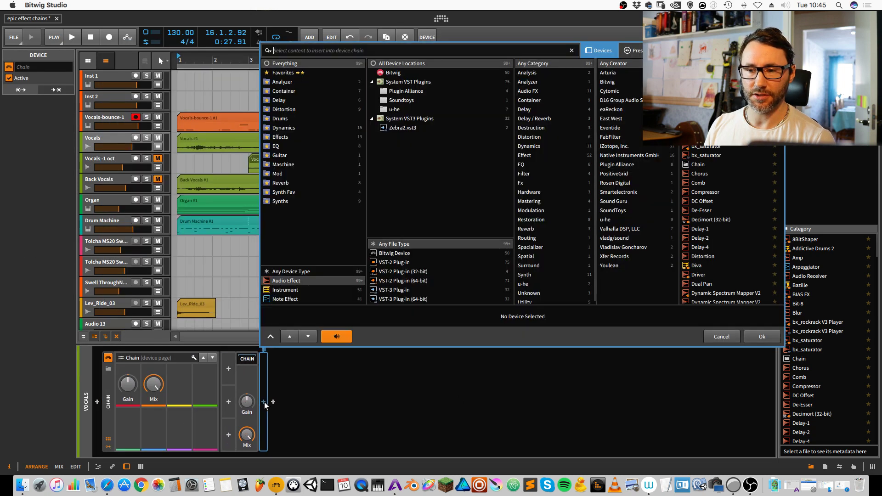
pyautogui.click(291, 127)
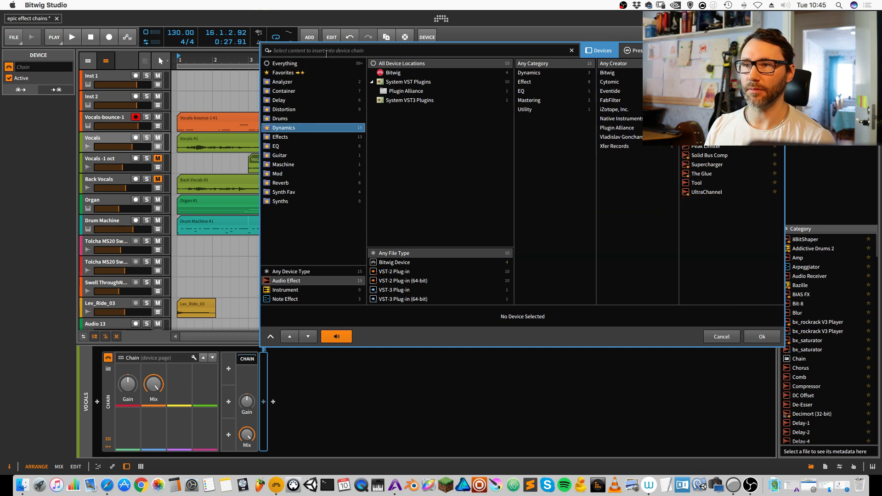
pyautogui.write('de')
pyautogui.click(420, 74)
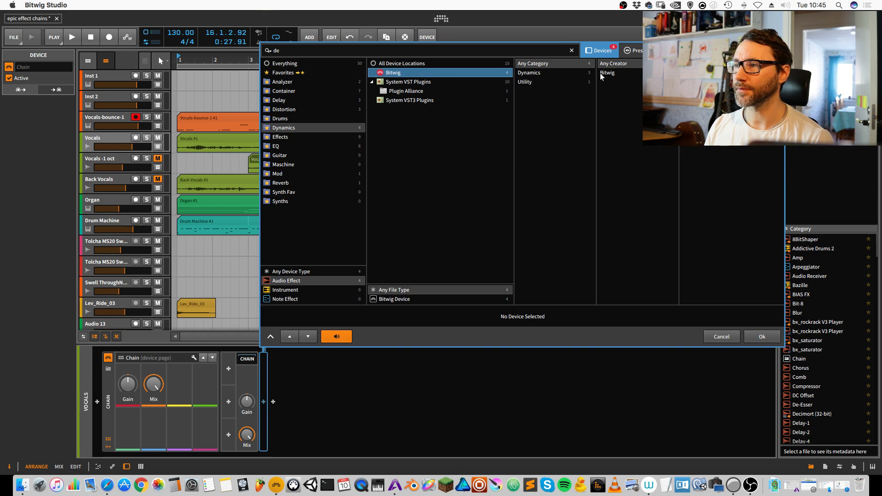
pyautogui.click(285, 64)
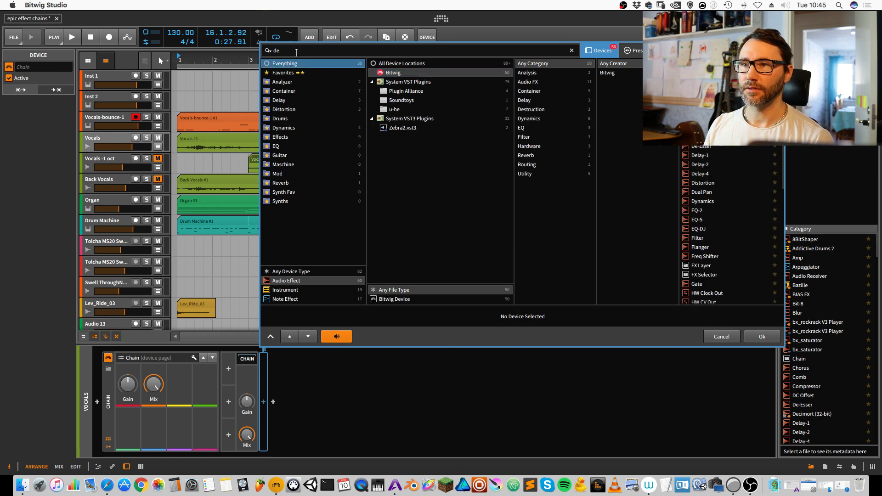
pyautogui.click(707, 146)
pyautogui.click(761, 336)
# Step: Play the vocals through the De-Esser, show its remote controls and turn on its monitoring
pyautogui.press('space')
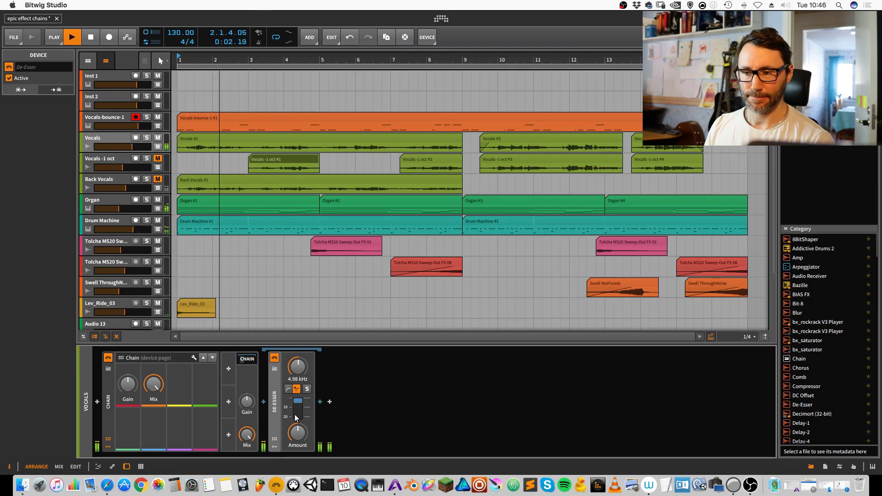
pyautogui.press('space')
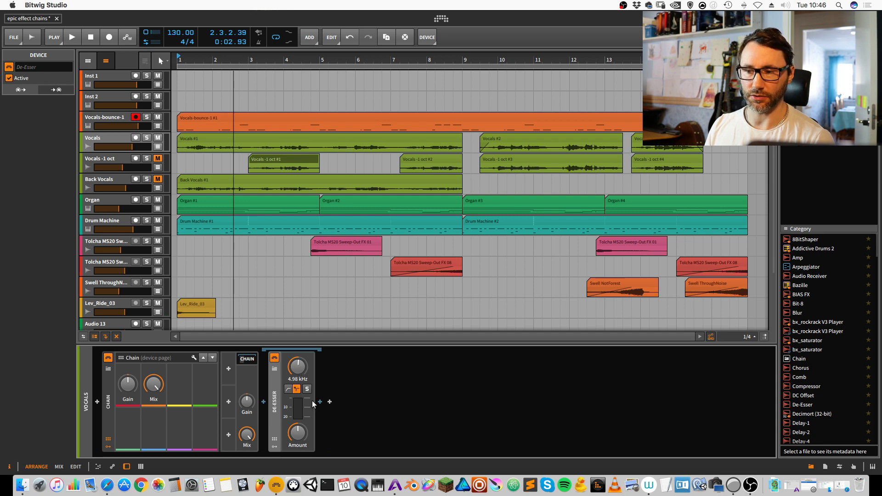
pyautogui.click(274, 441)
pyautogui.press('space')
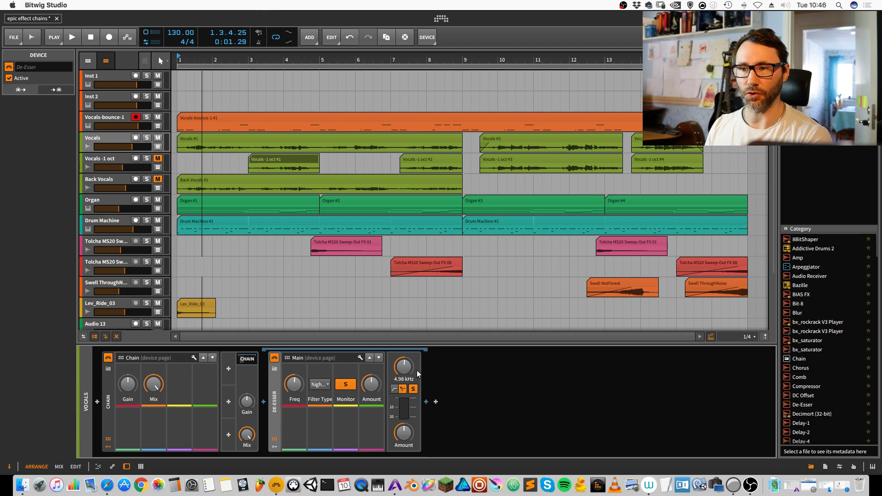
pyautogui.press('space')
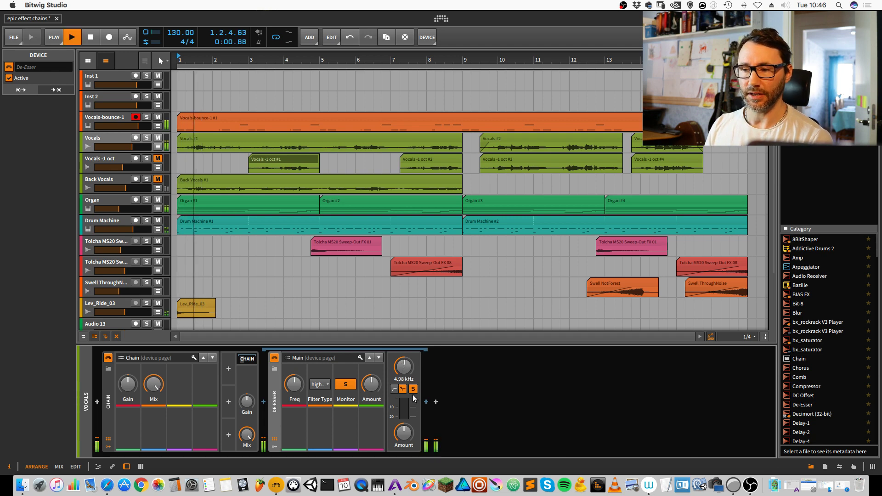
pyautogui.press('space')
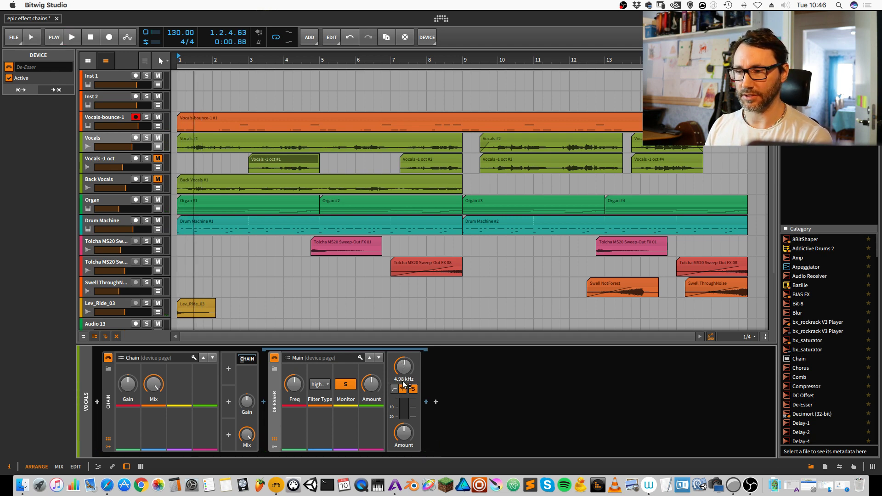
# Step: While listening to the monitored signal, set the De-Esser's frequency to 4.81 kHz and its amount to 115%
pyautogui.press('space')
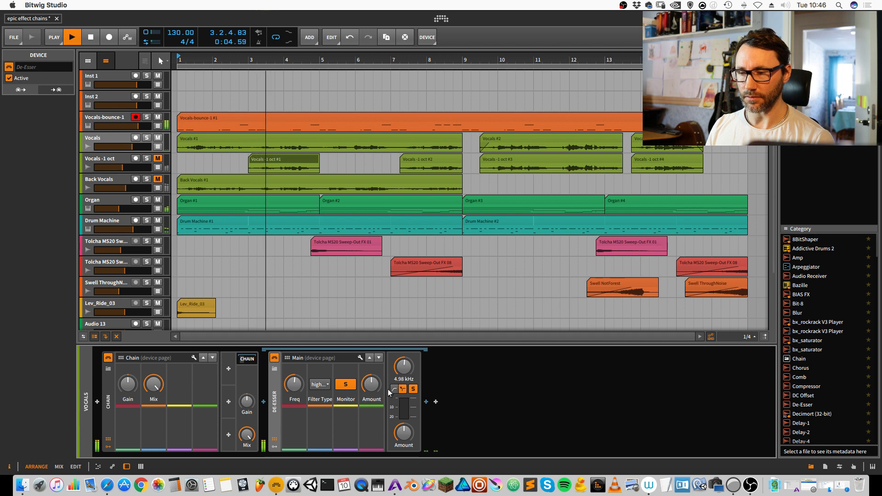
pyautogui.moveTo(403, 366); pyautogui.dragTo(403, 369)
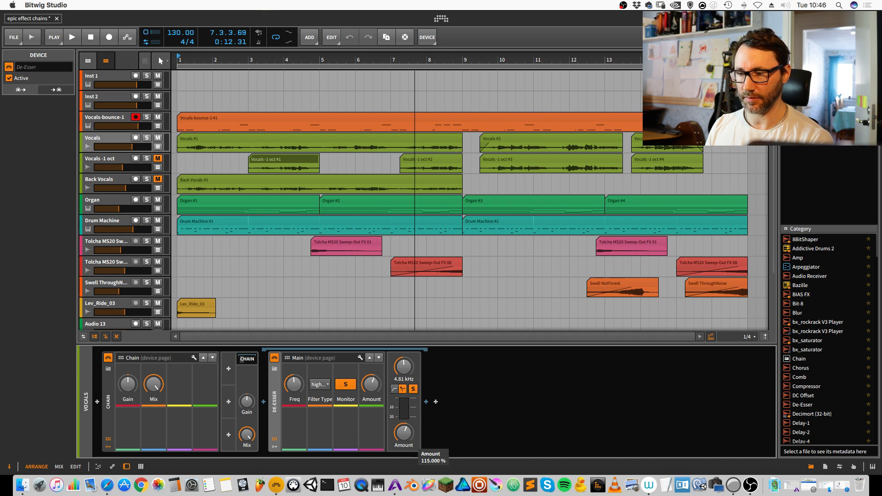
pyautogui.press('space')
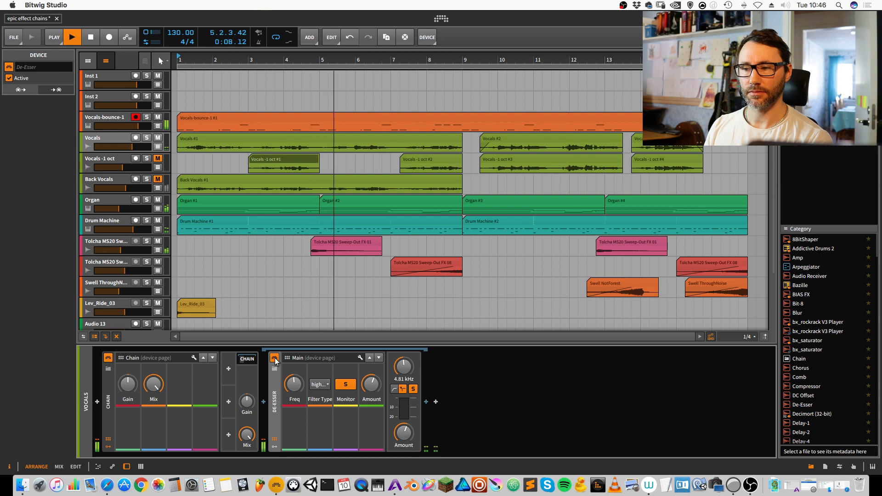
pyautogui.press('space')
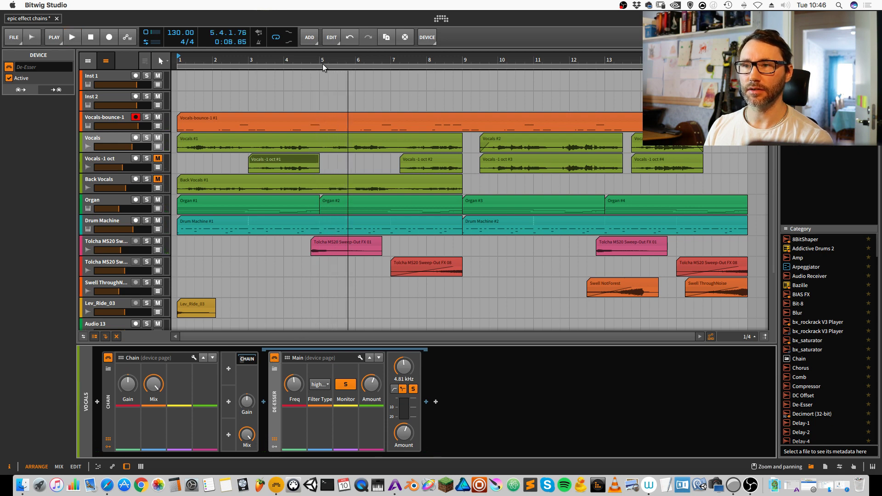
# Step: Set a one-bar loop region starting at 5.1.1.00 and move the play start position to bar 5
pyautogui.moveTo(324, 67); pyautogui.dragTo(459, 69)
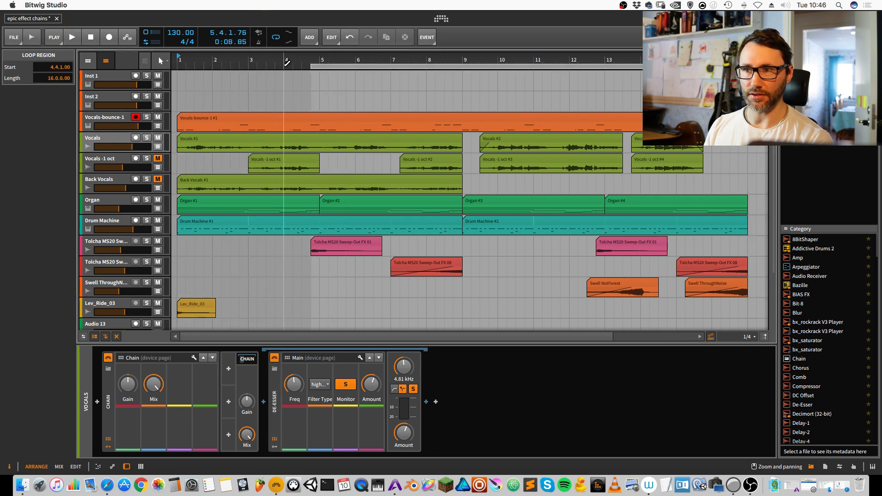
pyautogui.moveTo(283, 67); pyautogui.dragTo(373, 67)
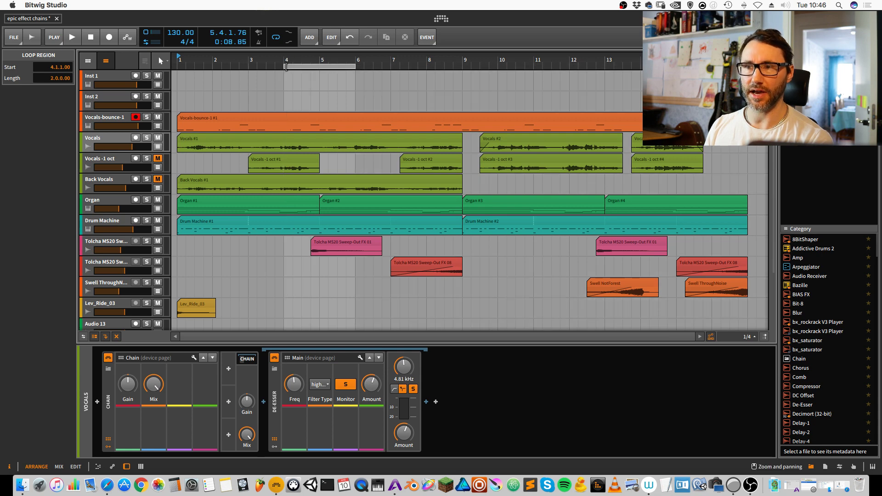
pyautogui.moveTo(283, 67); pyautogui.dragTo(318, 67)
pyautogui.press('space')
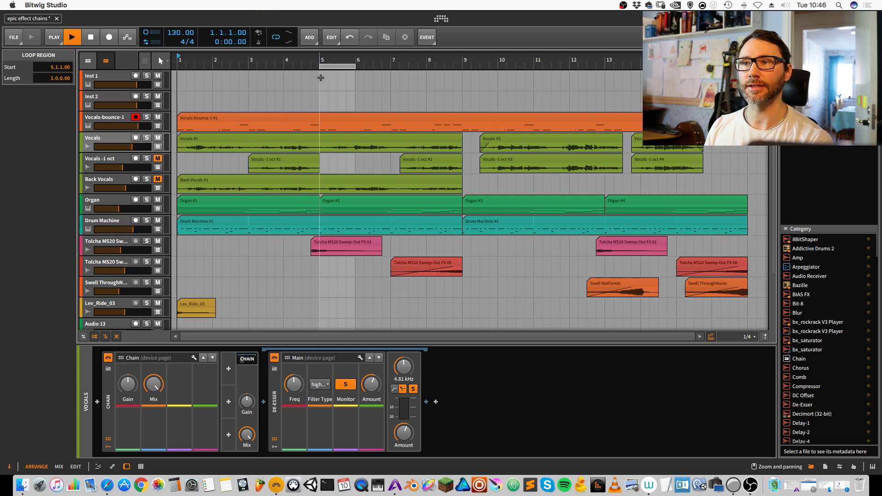
pyautogui.press('space')
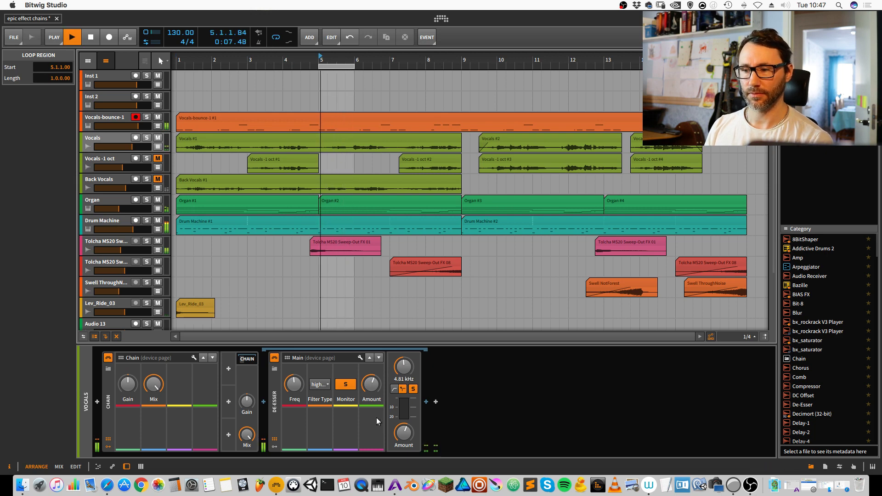
# Step: Turn off the De-Esser's monitoring and compare the vocals from bar 5 with the device active and bypassed
pyautogui.press('space')
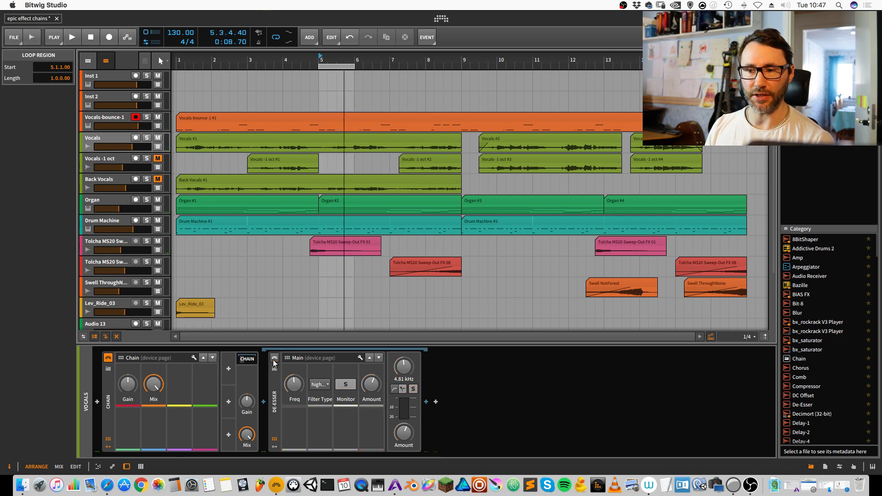
pyautogui.press('space')
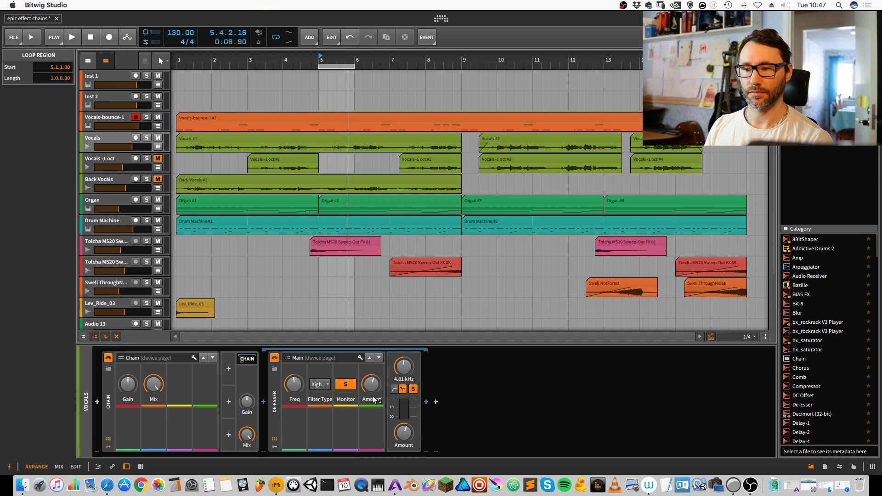
pyautogui.click(346, 385)
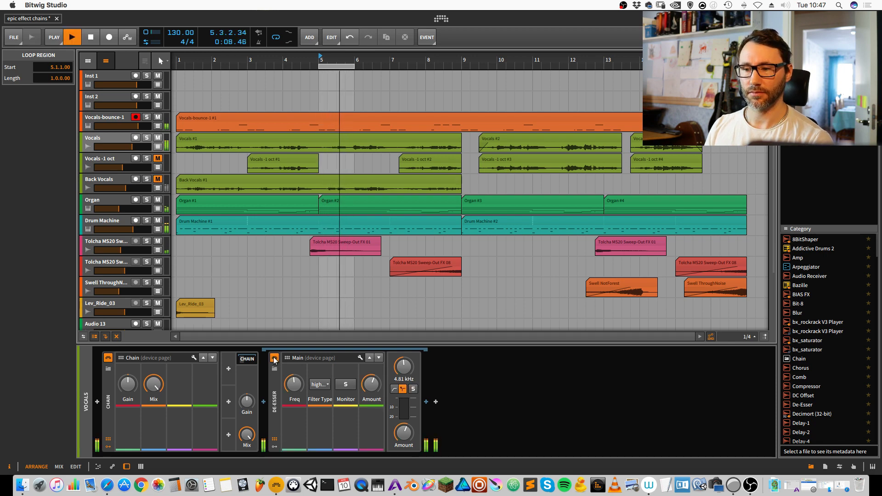
pyautogui.click(274, 358)
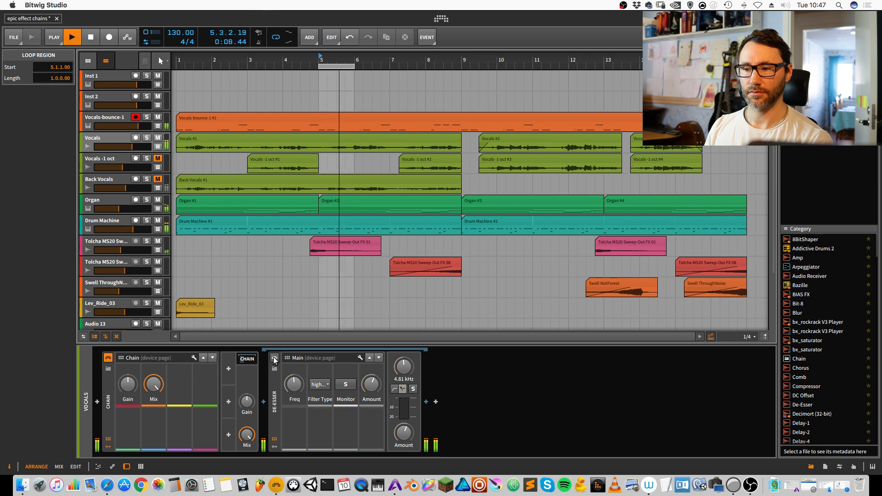
pyautogui.press('space')
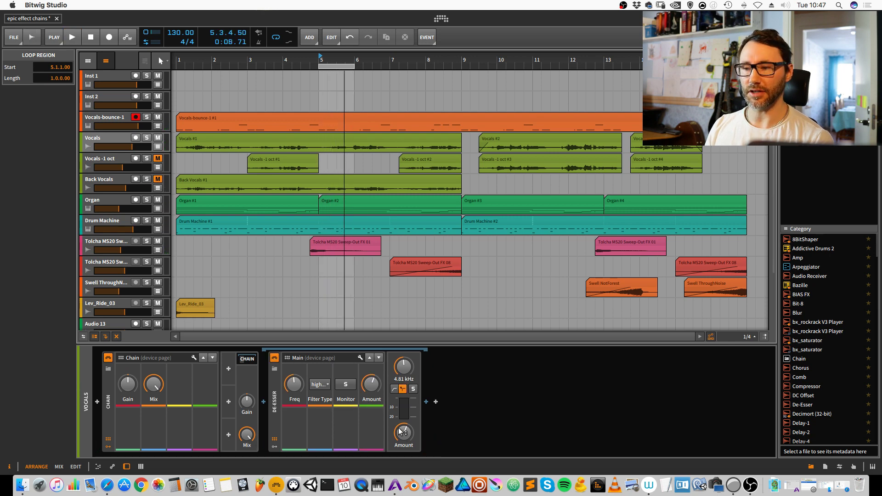
# Step: Lower the De-Esser's amount to 100%, audition the vocals from bar 5, and reduce it further to 88%
pyautogui.click(404, 434)
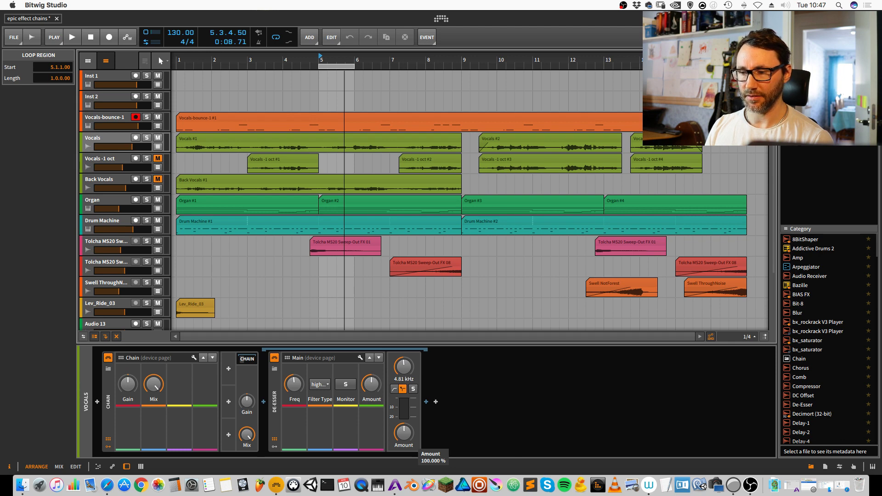
pyautogui.moveTo(404, 433); pyautogui.dragTo(404, 433)
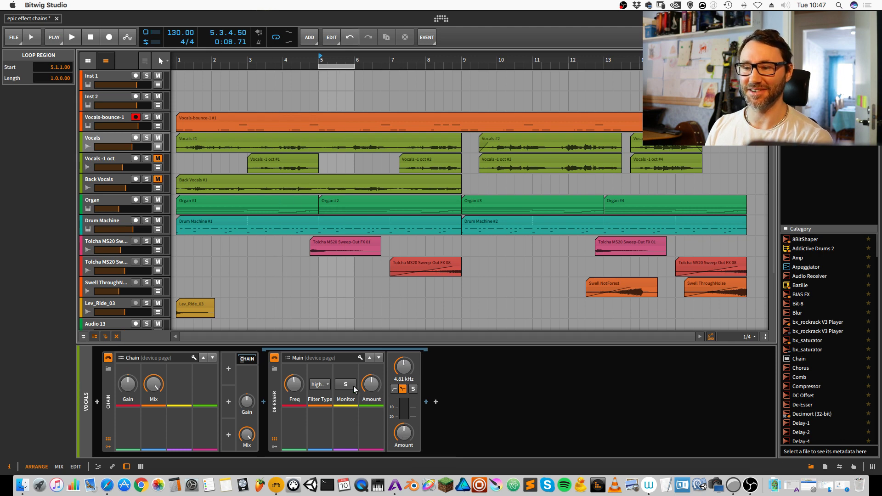
pyautogui.press('space')
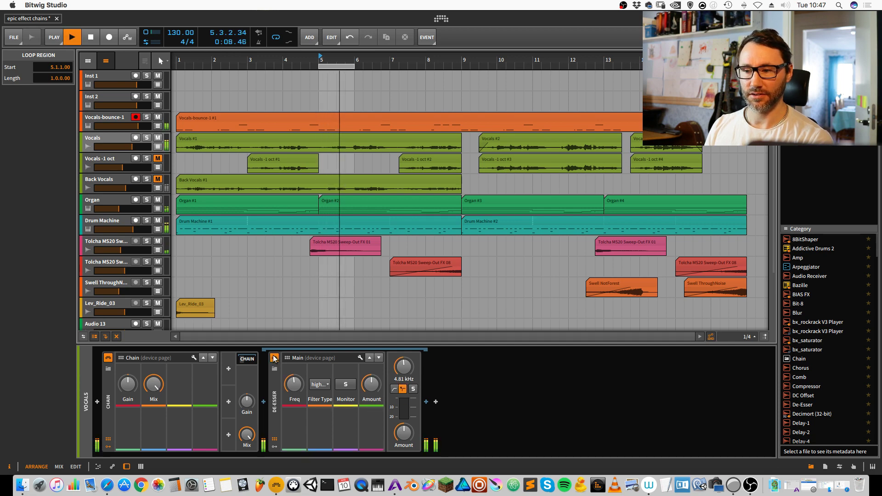
pyautogui.press('space')
pyautogui.moveTo(406, 436); pyautogui.dragTo(405, 442)
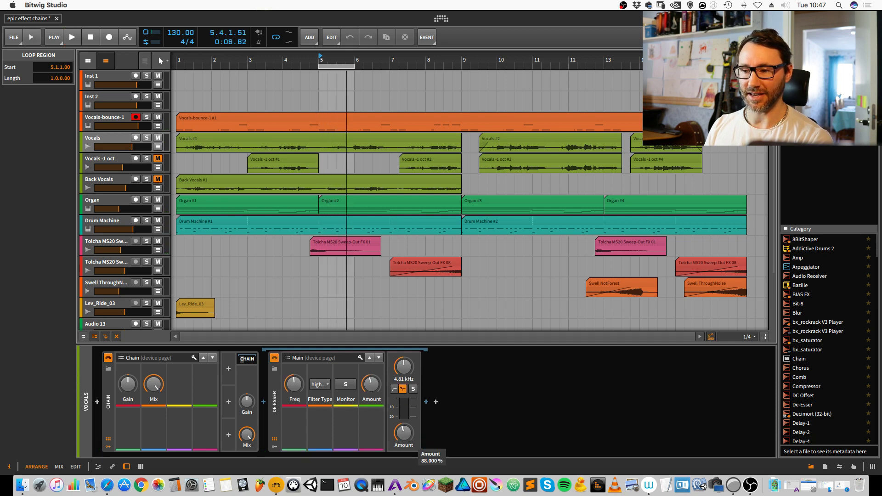
# Step: Compare the vocals from bar 5 with the De-Esser on and off, leave it active and fine-tune its amount
pyautogui.press('space')
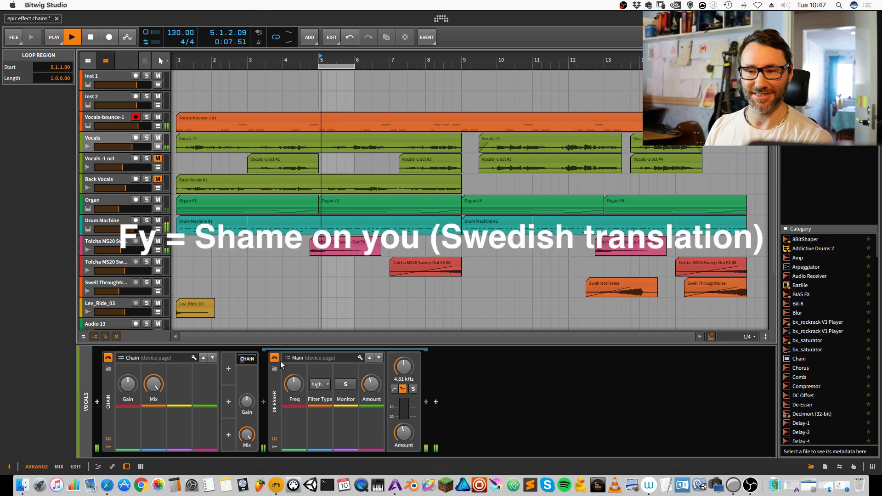
pyautogui.press('space')
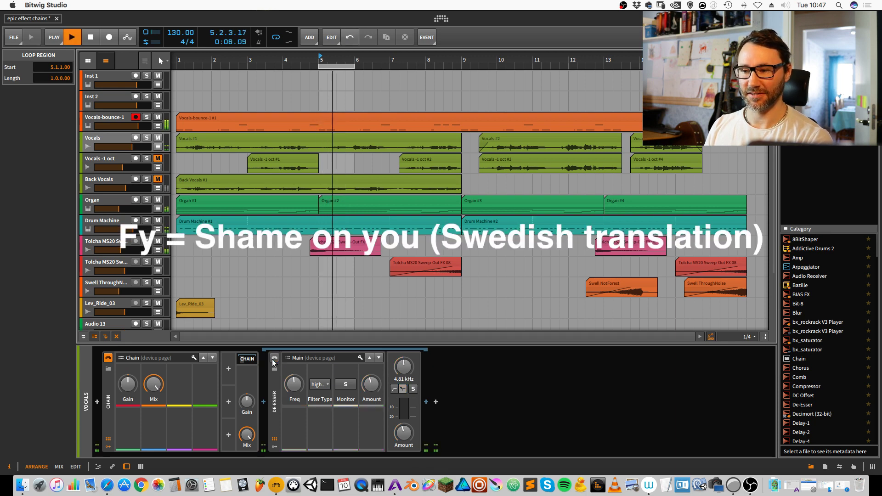
pyautogui.press('space')
pyautogui.click(273, 360)
pyautogui.press('space')
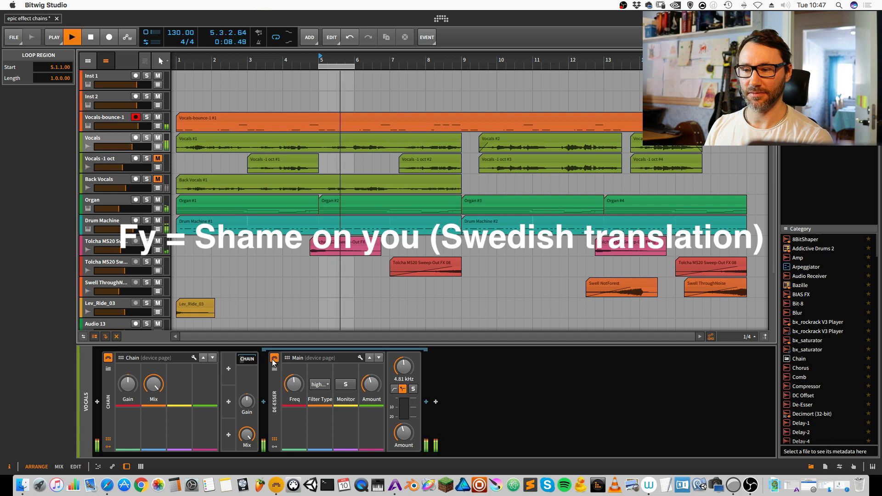
pyautogui.press('space')
pyautogui.moveTo(402, 436); pyautogui.dragTo(402, 432)
pyautogui.press('space')
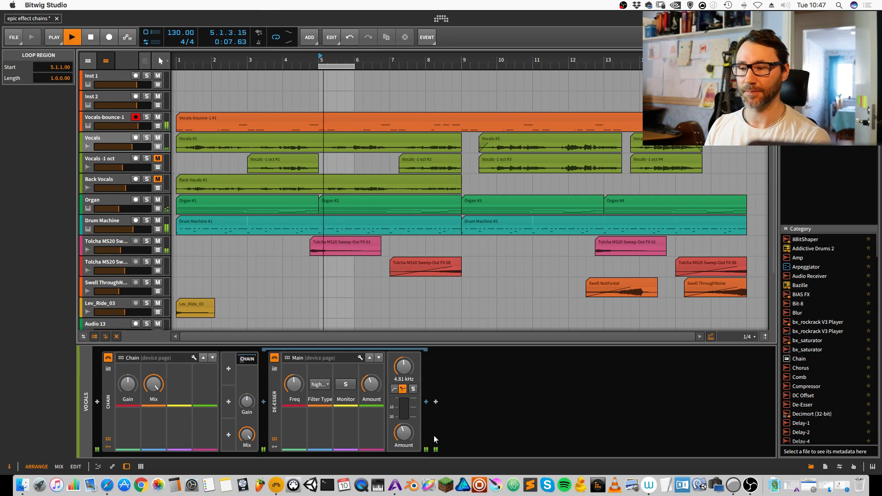
# Step: Insert Bitwig's EQ-5 after the De-Esser inside the Chain and cut band 2 at 200 Hz to -4.2 dB
pyautogui.click(425, 402)
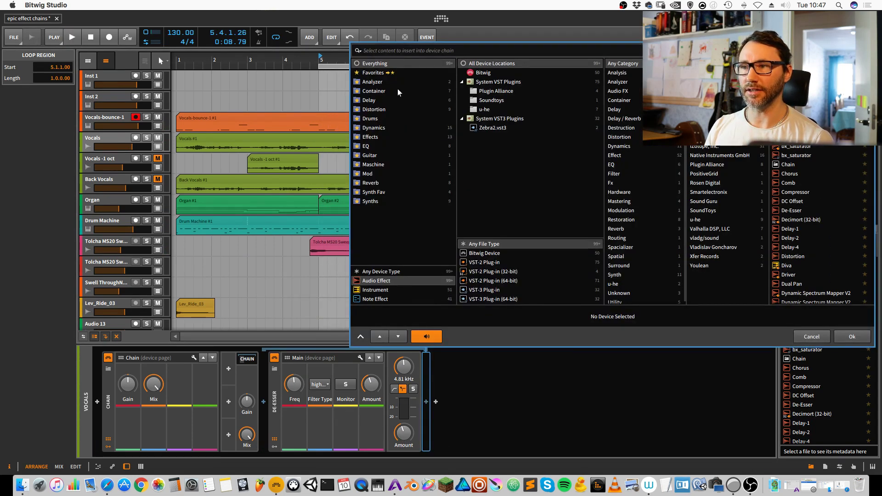
pyautogui.click(483, 74)
pyautogui.doubleClick(794, 220)
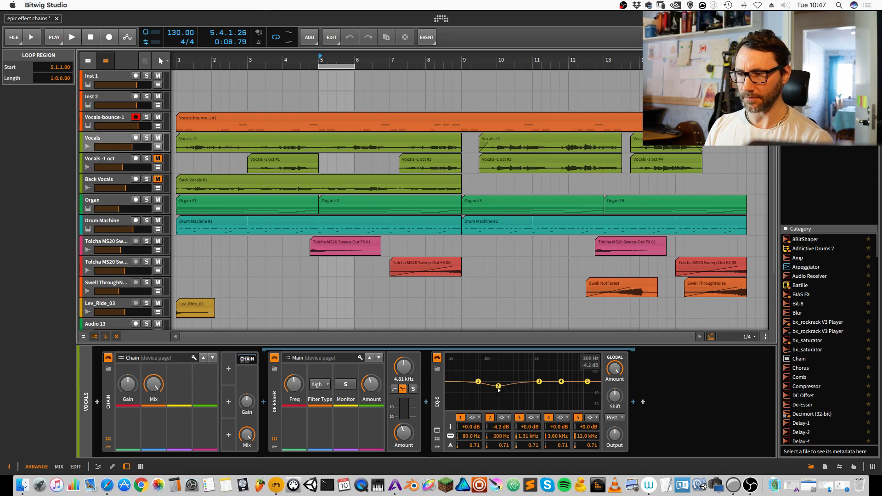
# Step: Make EQ-5 band 1 a low-cut filter and set it to 64 Hz and +3.1 dB while auditioning the vocals
pyautogui.click(474, 417)
pyautogui.click(477, 426)
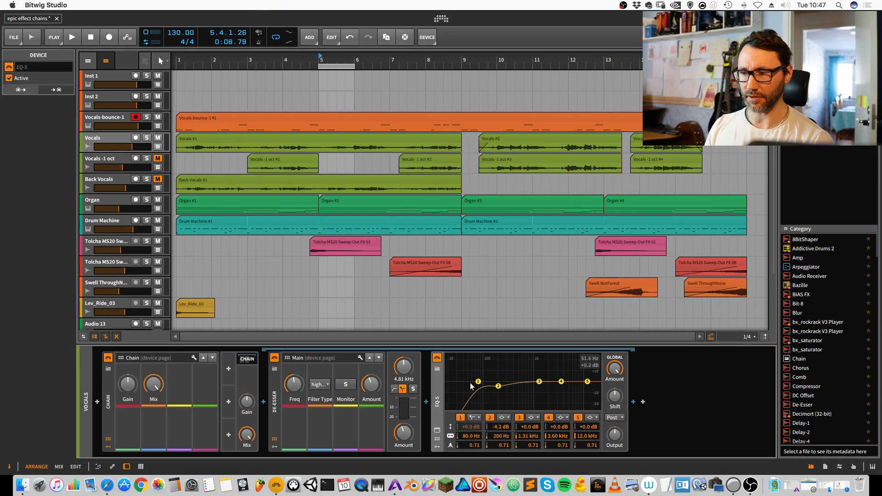
pyautogui.moveTo(477, 381); pyautogui.dragTo(476, 382)
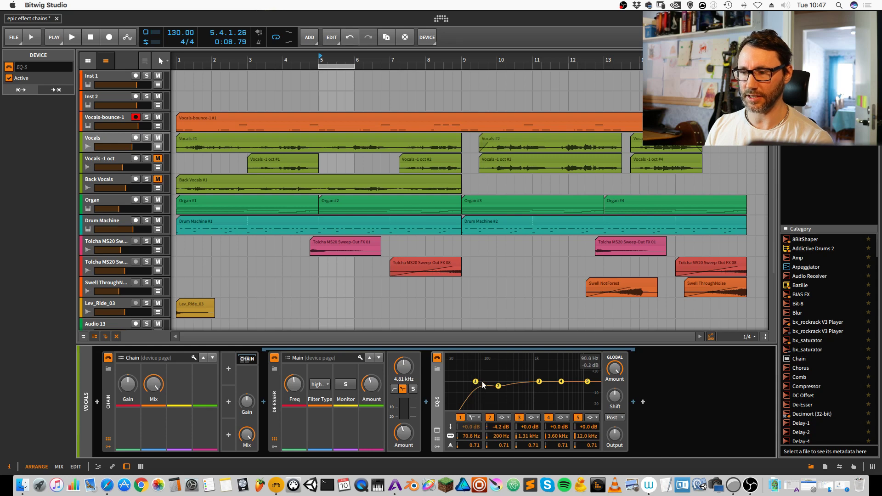
pyautogui.press('space')
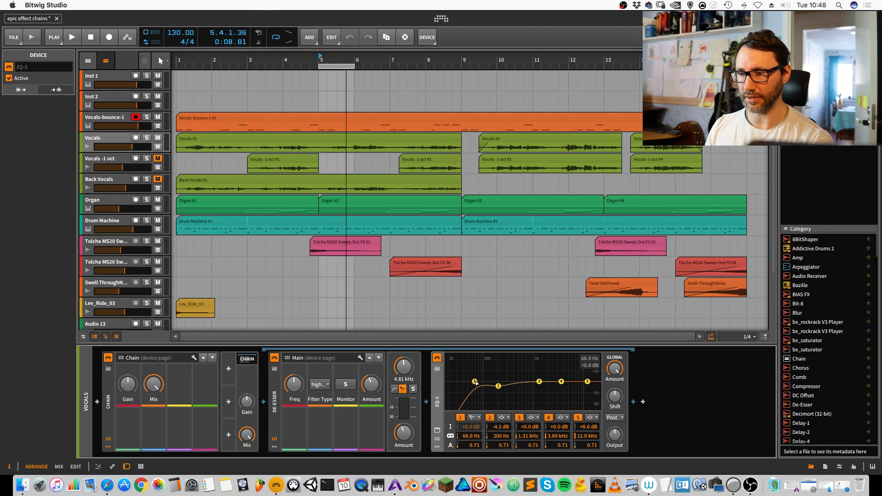
pyautogui.moveTo(475, 382); pyautogui.dragTo(475, 382)
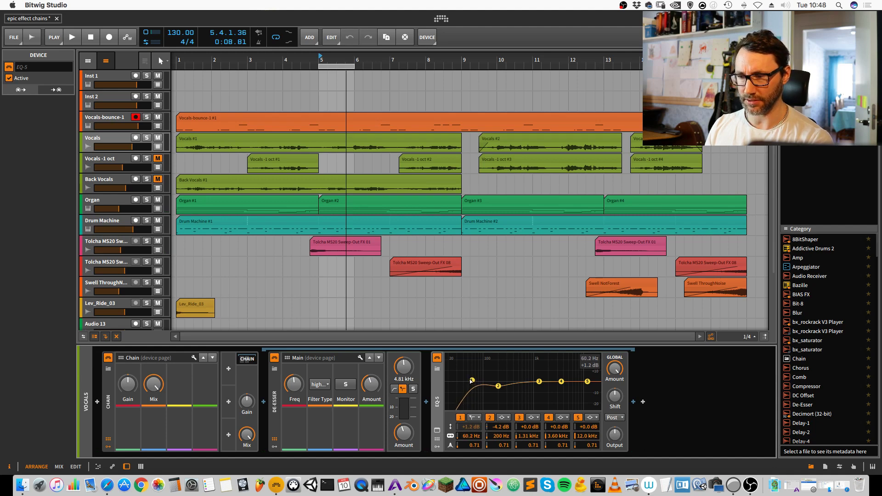
pyautogui.moveTo(471, 379); pyautogui.dragTo(473, 379)
pyautogui.press('space')
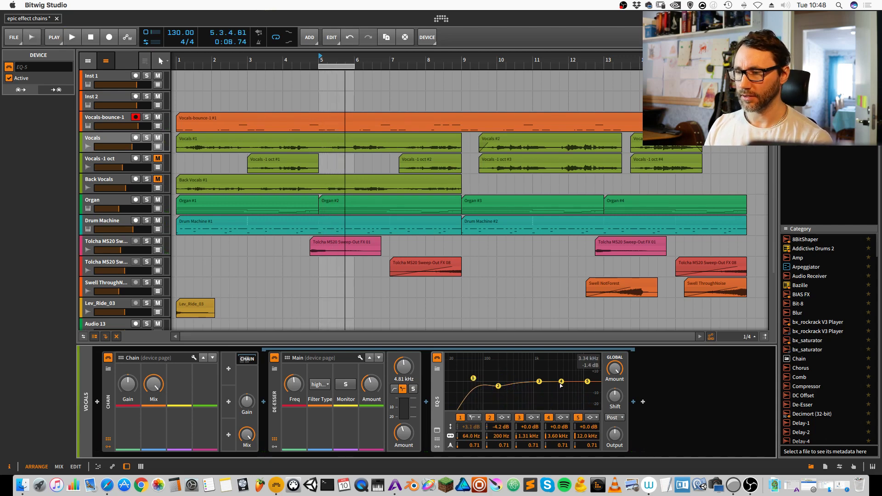
# Step: Set EQ-5 band 4 to 2.55 kHz and move band 3 to 493 Hz with a +1.5 dB boost
pyautogui.press('space')
pyautogui.press('space')
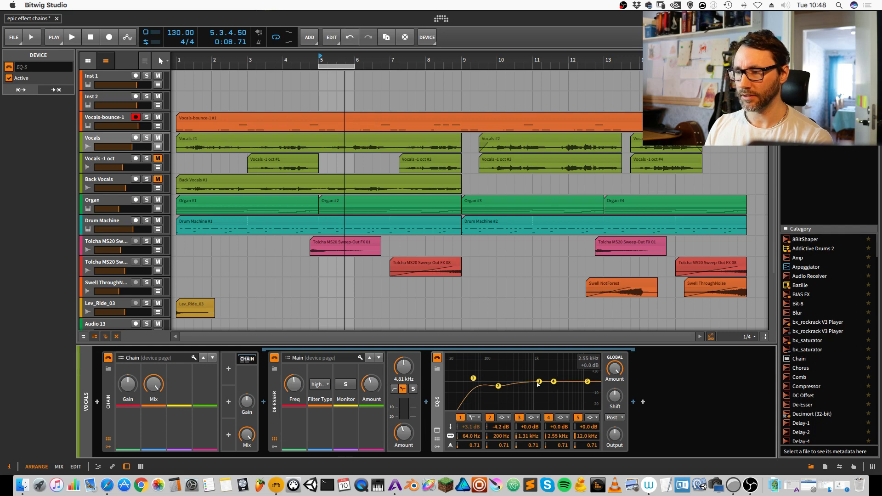
pyautogui.moveTo(539, 381); pyautogui.dragTo(516, 382)
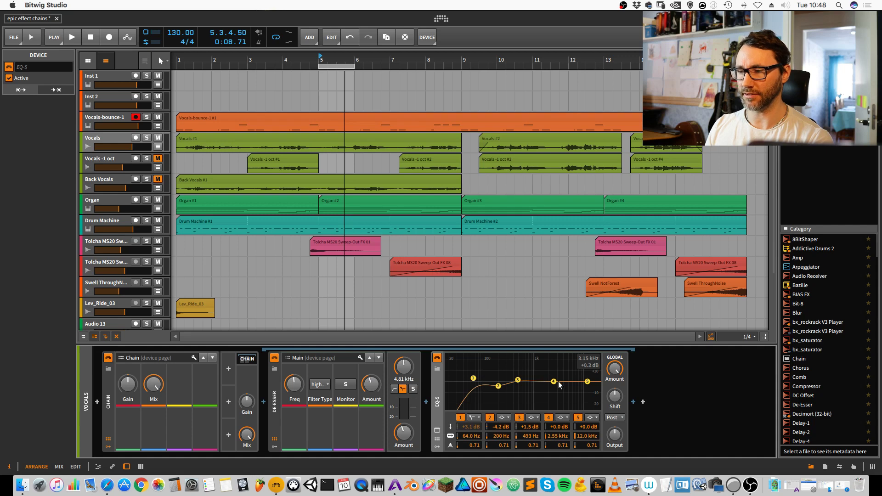
# Step: Move EQ-5 band 4 to 4.50 kHz with a +1.2 dB boost and a Q of 1.08
pyautogui.moveTo(547, 381); pyautogui.dragTo(544, 382)
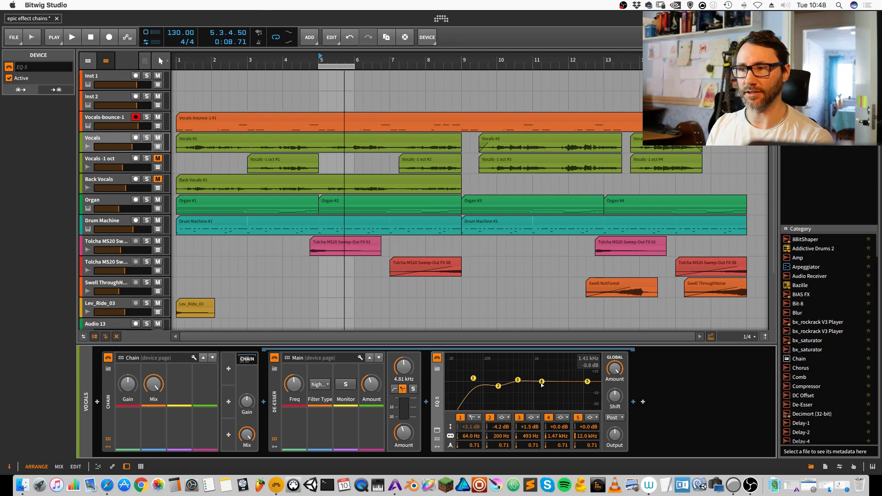
pyautogui.moveTo(545, 384)
pyautogui.mouseDown()
pyautogui.moveTo(569, 383)
pyautogui.moveTo(527, 383)
pyautogui.moveTo(555, 375)
pyautogui.mouseUp()
pyautogui.moveTo(563, 445); pyautogui.dragTo(563, 437)
# Step: Sweep a boosted EQ-5 band 3 around 3 kHz during playback, set its Q to 1.44, and cut it to -11.9 dB at 3.54 kHz
pyautogui.press('space')
pyautogui.moveTo(556, 375); pyautogui.dragTo(557, 373)
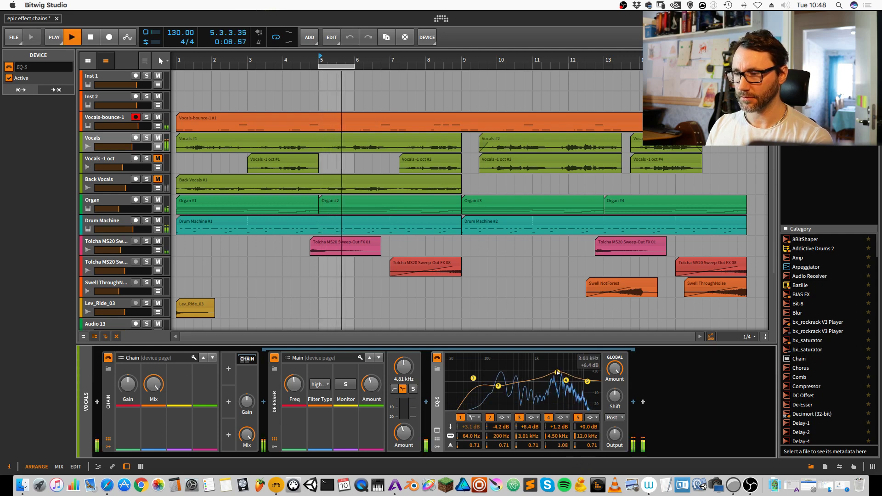
pyautogui.moveTo(530, 446); pyautogui.dragTo(530, 433)
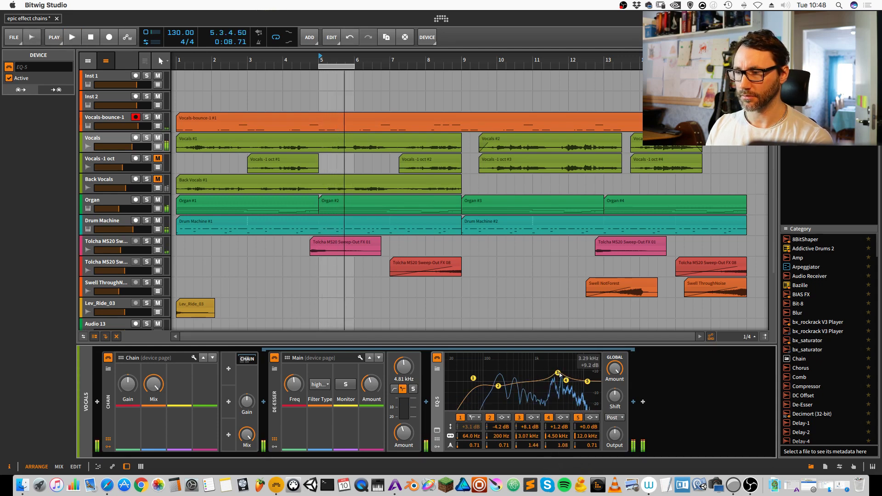
pyautogui.press('space')
pyautogui.moveTo(558, 373); pyautogui.dragTo(562, 399)
# Step: Compare the vocals with EQ-5 band 3 on and off, leave it on and narrow its Q to 1.70
pyautogui.press('space')
pyautogui.click(519, 417)
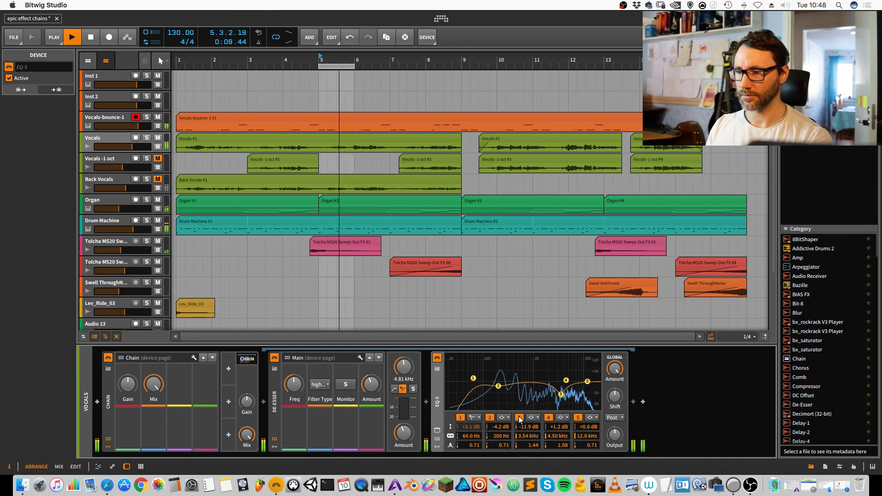
pyautogui.press('space')
pyautogui.click(519, 417)
pyautogui.press('space')
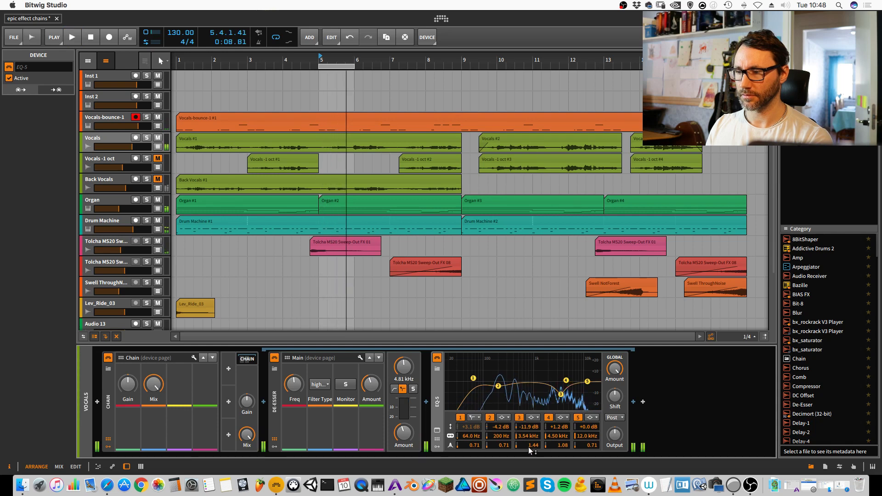
pyautogui.moveTo(532, 445); pyautogui.dragTo(533, 439)
pyautogui.press('space')
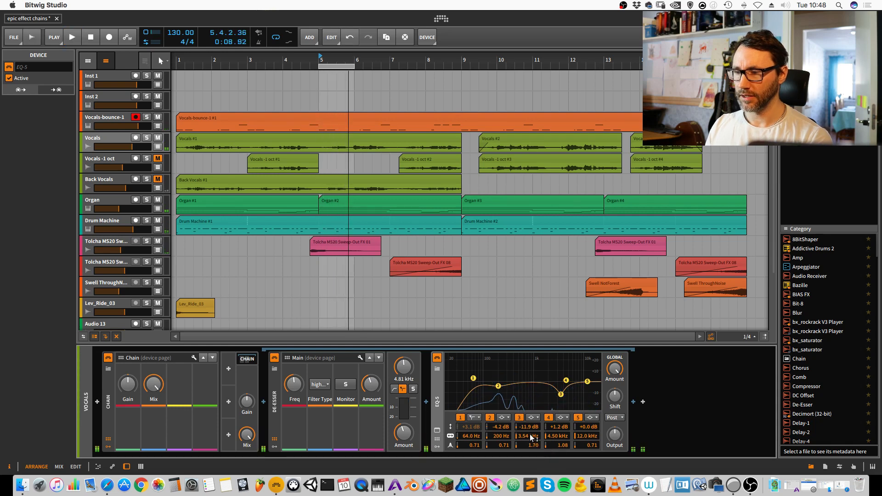
# Step: Try to set EQ-5 band 3's frequency to 3.6 with no unit
pyautogui.doubleClick(521, 436)
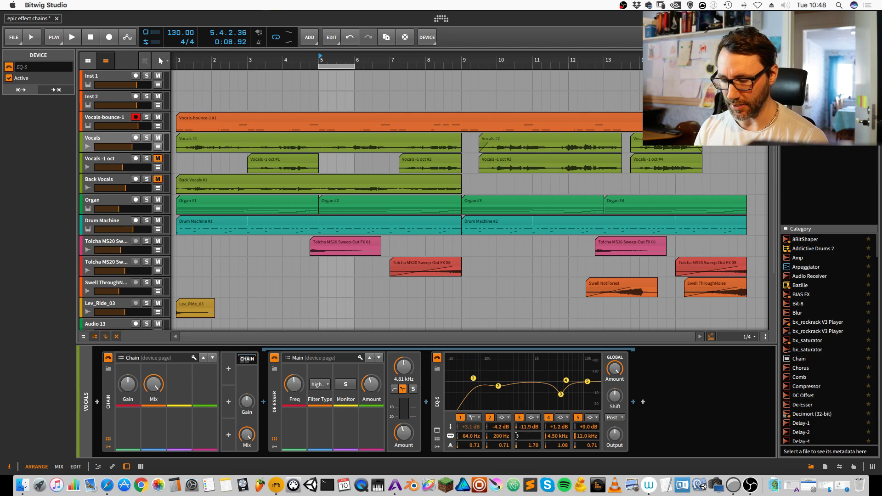
pyautogui.write('20')
pyautogui.press('Return')
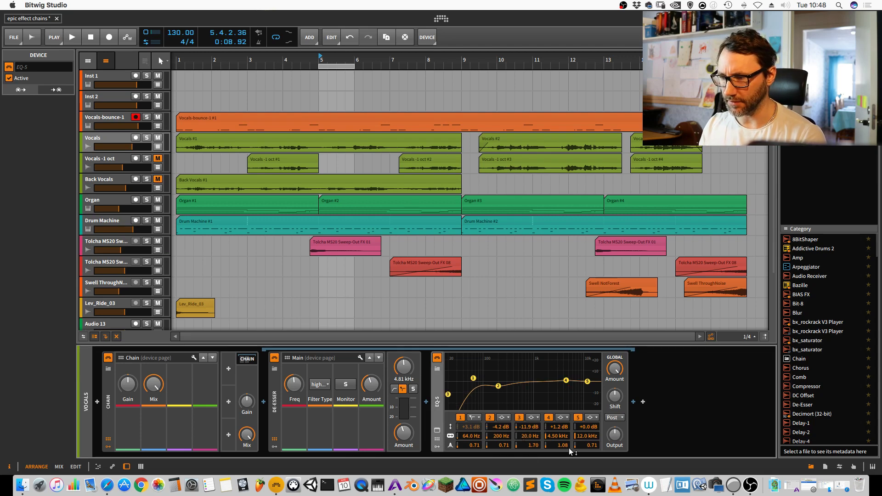
pyautogui.press('super+z')
pyautogui.doubleClick(523, 437)
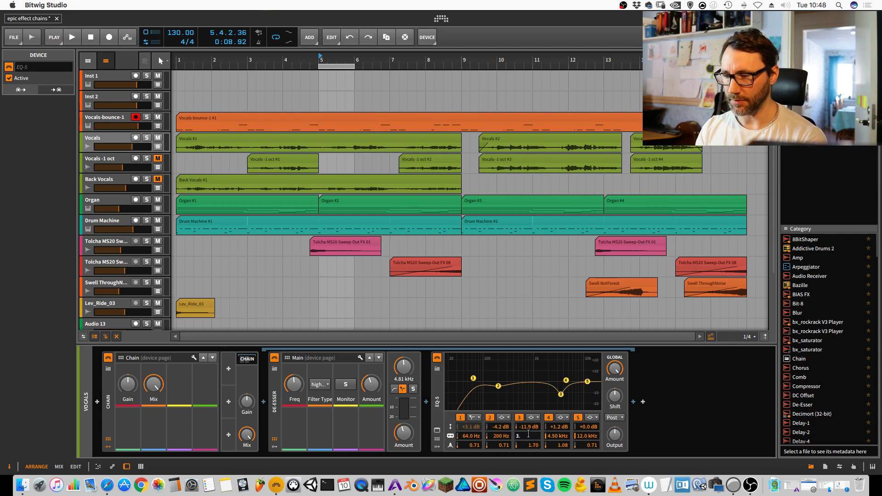
pyautogui.write('3.6')
pyautogui.press('Return')
# Step: Set EQ-5 band 3's frequency to 3.6 kHz and audition the vocals from bar 5
pyautogui.doubleClick(530, 437)
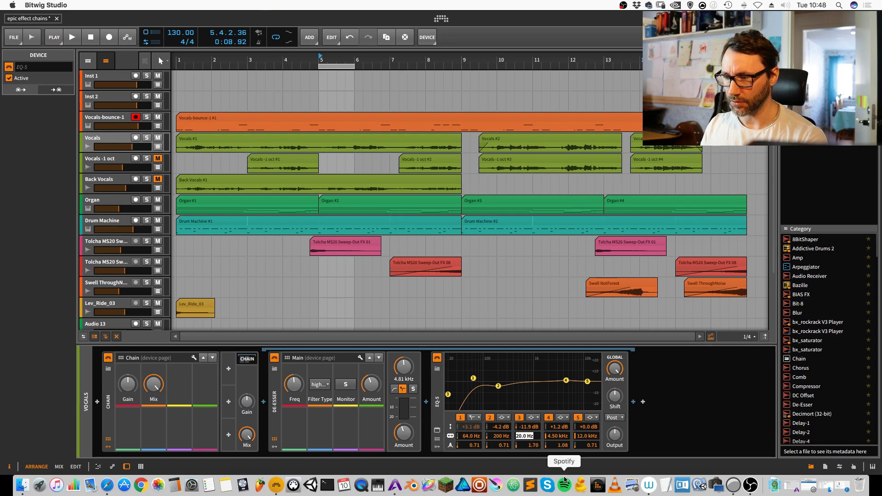
pyautogui.write('3.6')
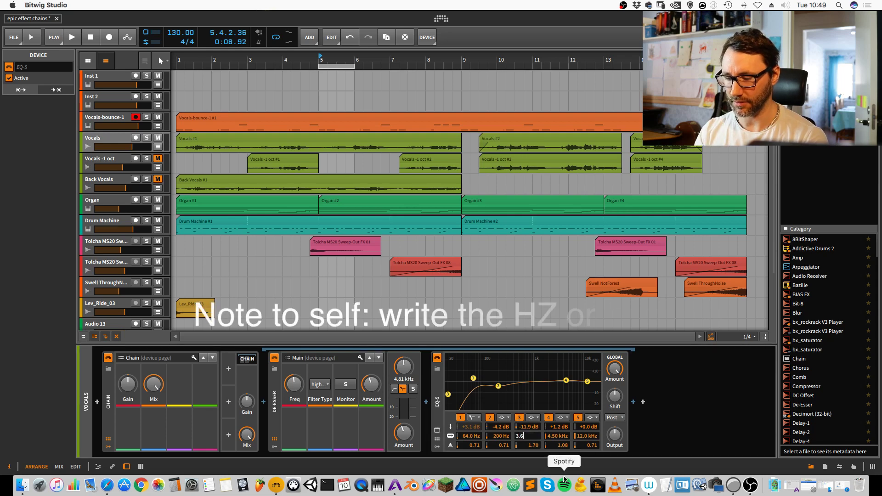
pyautogui.write('khz')
pyautogui.press('Return')
pyautogui.press('space')
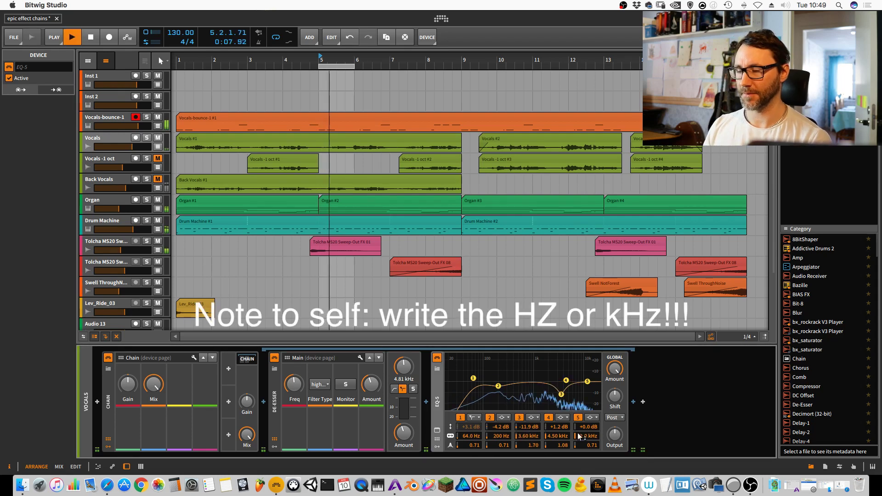
pyautogui.press('space')
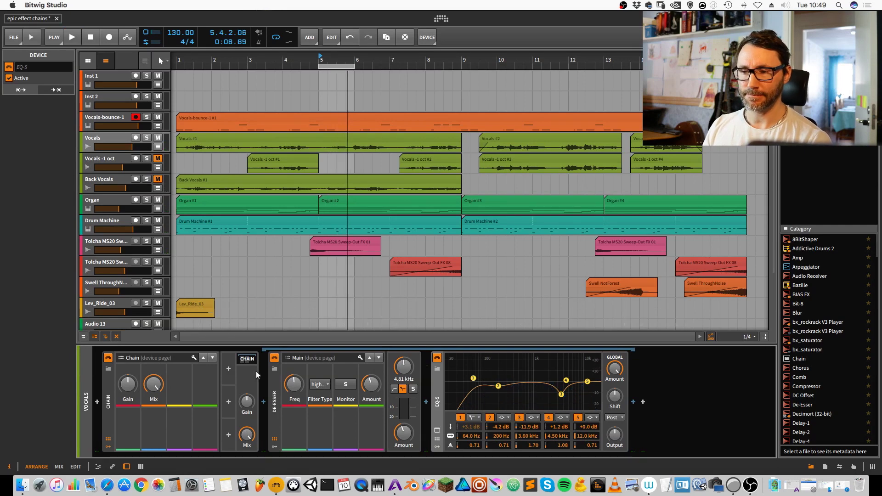
pyautogui.press('space')
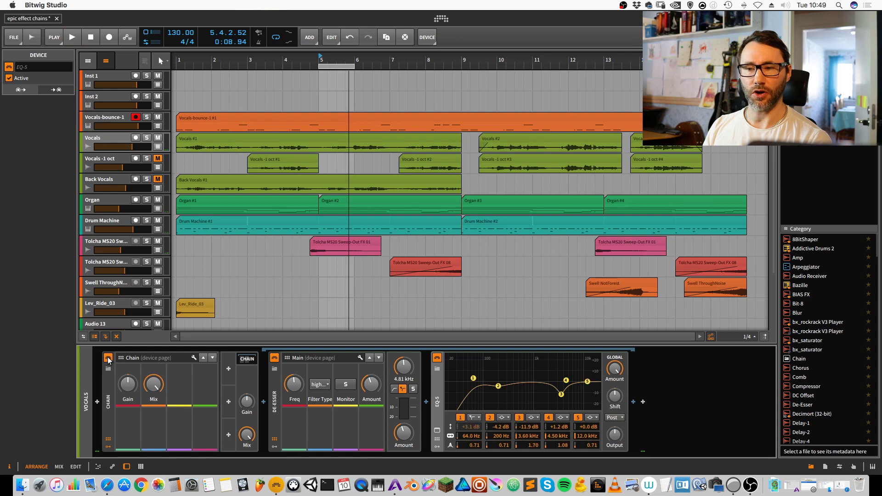
pyautogui.press('space')
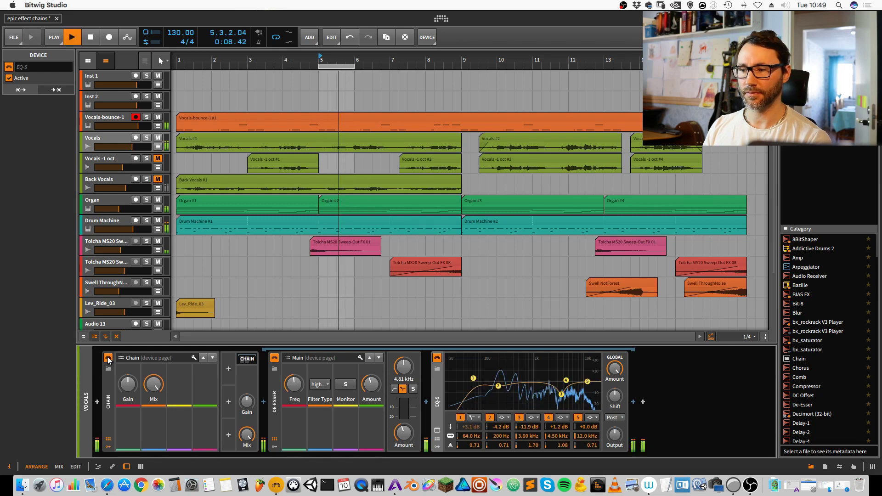
pyautogui.press('space')
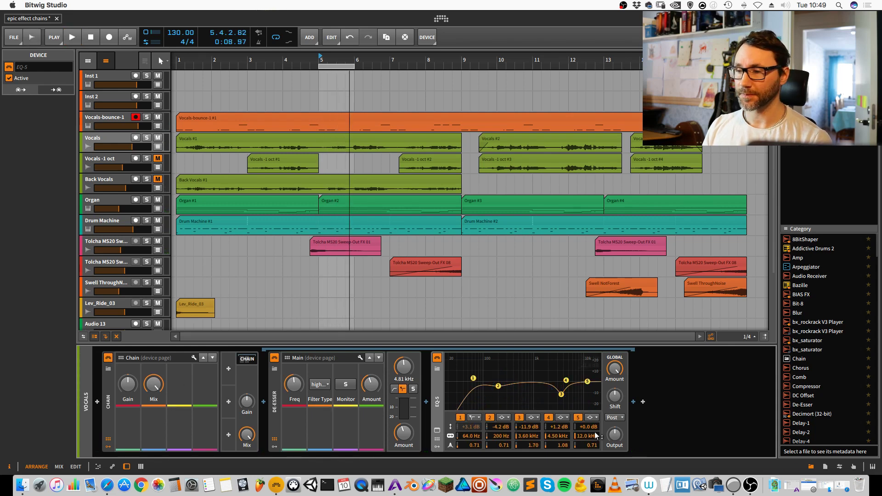
# Step: Insert Bitwig's Dynamics device after the EQ-5 inside the Chain
pyautogui.click(634, 402)
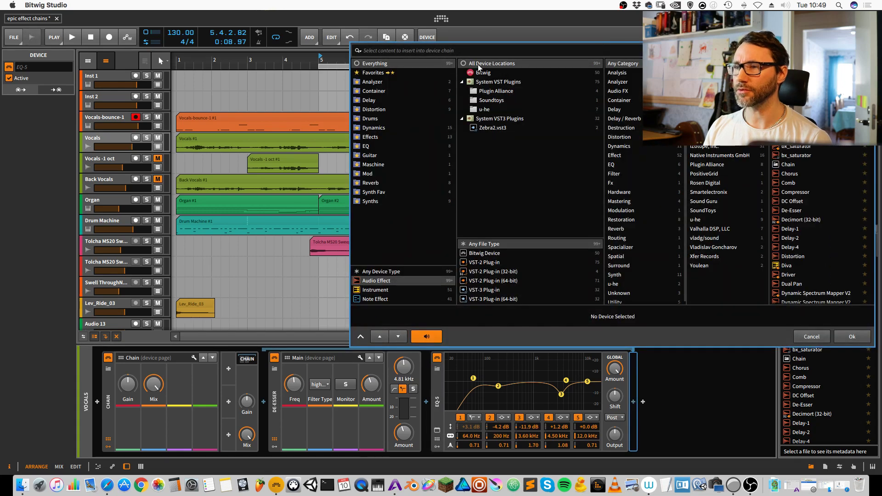
pyautogui.click(483, 74)
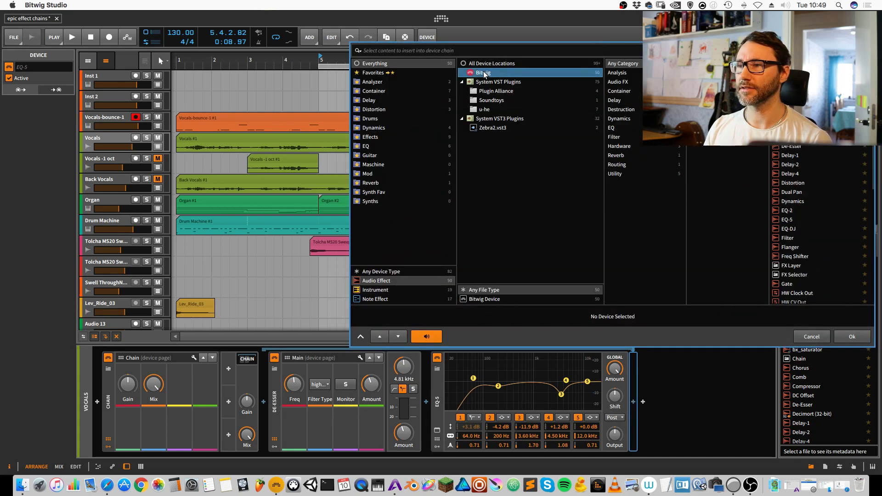
pyautogui.click(377, 127)
pyautogui.doubleClick(794, 73)
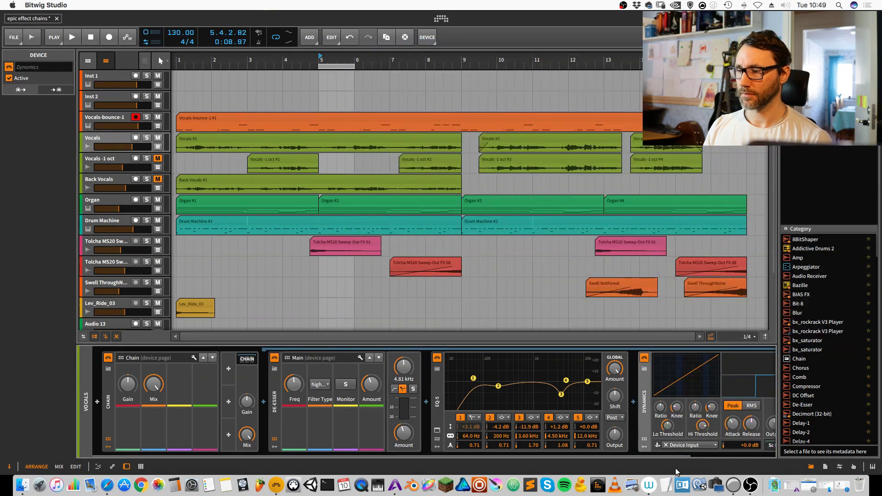
# Step: Raise the Dynamics device's high ratio and set its high threshold to about -16.5 dB while auditioning the vocals
pyautogui.moveTo(679, 456); pyautogui.dragTo(835, 436)
pyautogui.press('space')
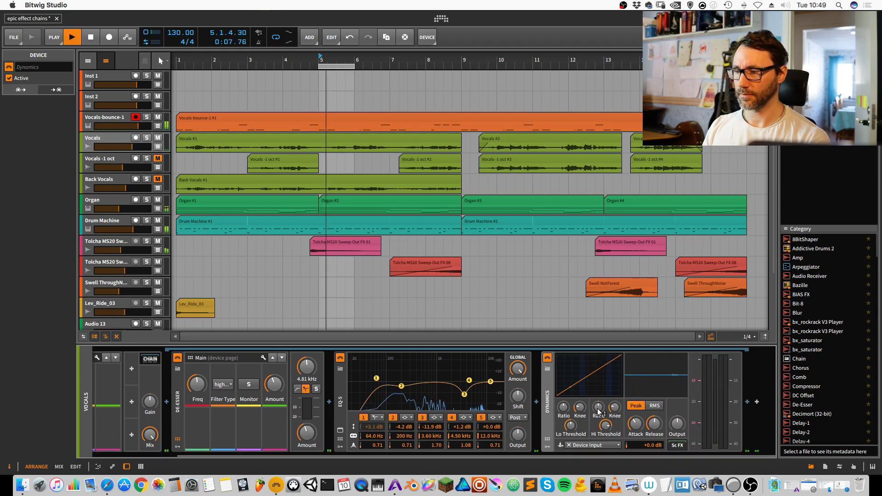
pyautogui.press('space')
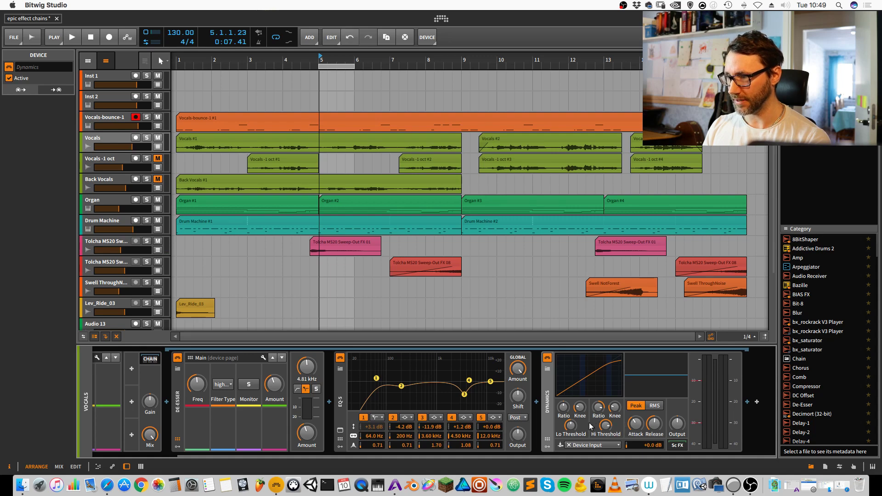
pyautogui.press('space')
pyautogui.press('space')
pyautogui.moveTo(605, 424); pyautogui.dragTo(605, 431)
pyautogui.doubleClick(604, 427)
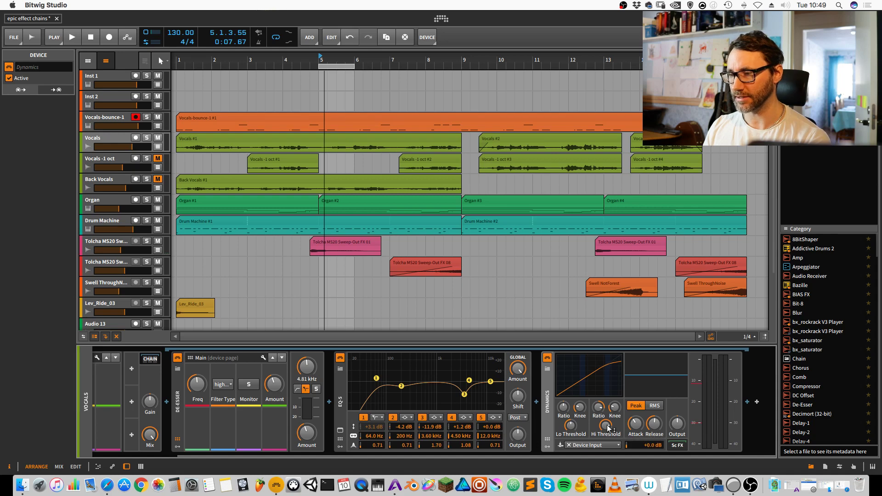
pyautogui.moveTo(607, 426); pyautogui.dragTo(608, 433)
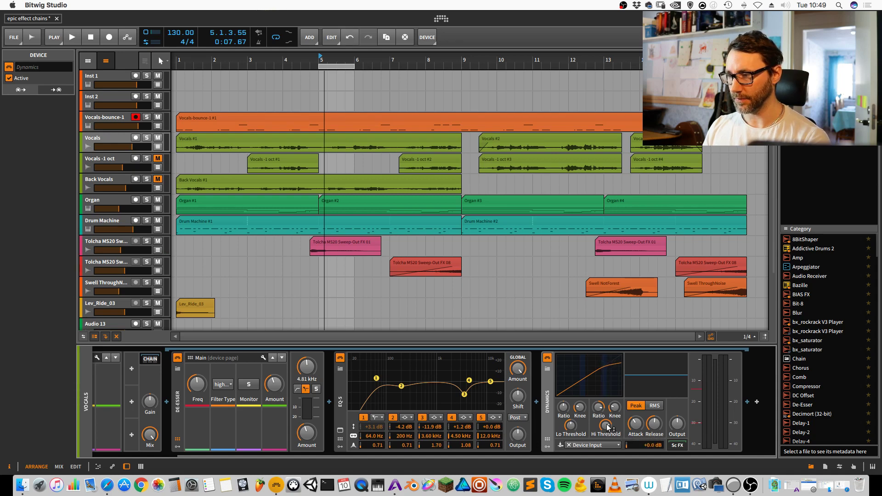
pyautogui.press('space')
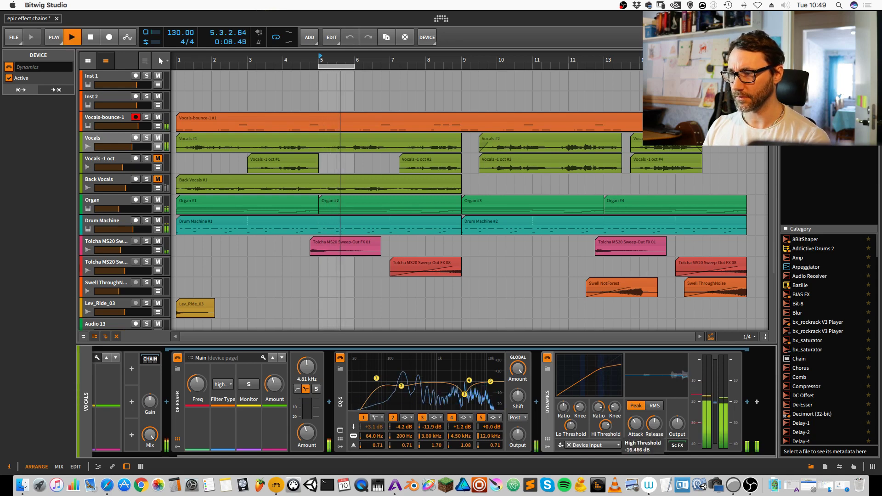
pyautogui.moveTo(605, 426); pyautogui.dragTo(657, 427)
# Step: Set the Dynamics attack to about 18.2 ms and its release to about 148 ms between playbacks
pyautogui.press('space')
pyautogui.press('space')
pyautogui.press('space')
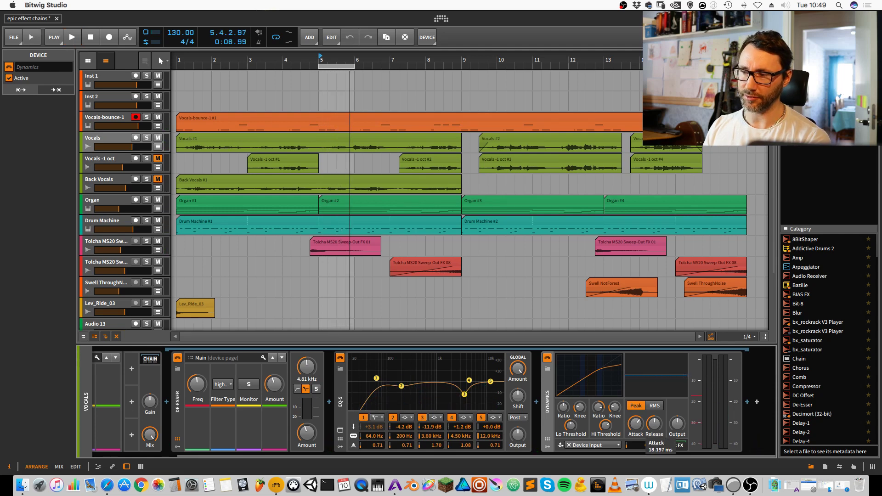
pyautogui.press('space')
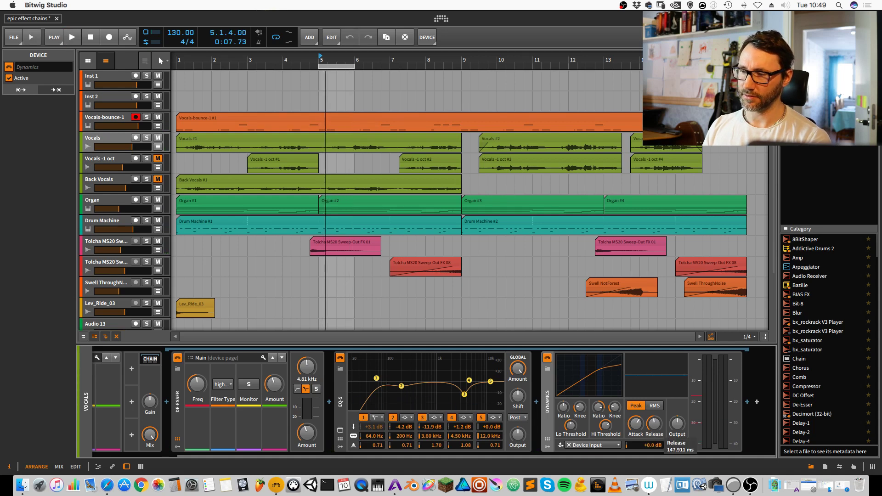
pyautogui.moveTo(654, 423); pyautogui.dragTo(654, 420)
# Step: Lower the Dynamics high threshold to about -18.3 dB while the vocals play
pyautogui.press('space')
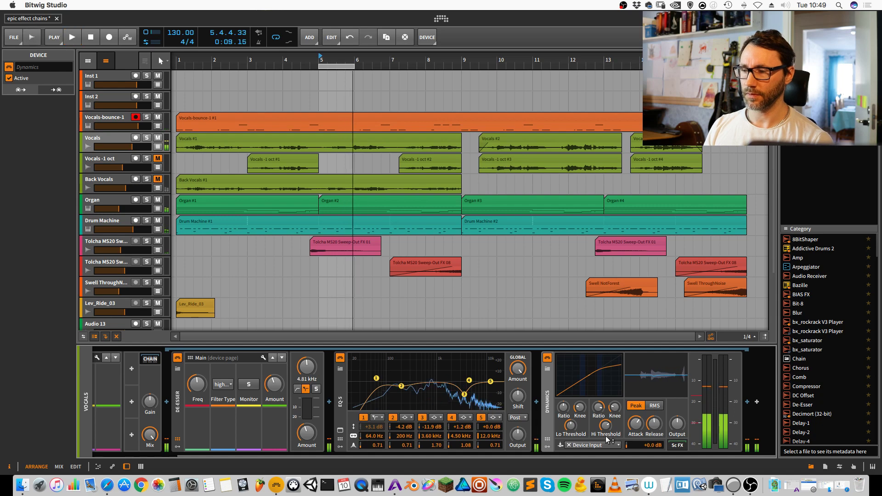
pyautogui.moveTo(605, 437); pyautogui.dragTo(605, 435)
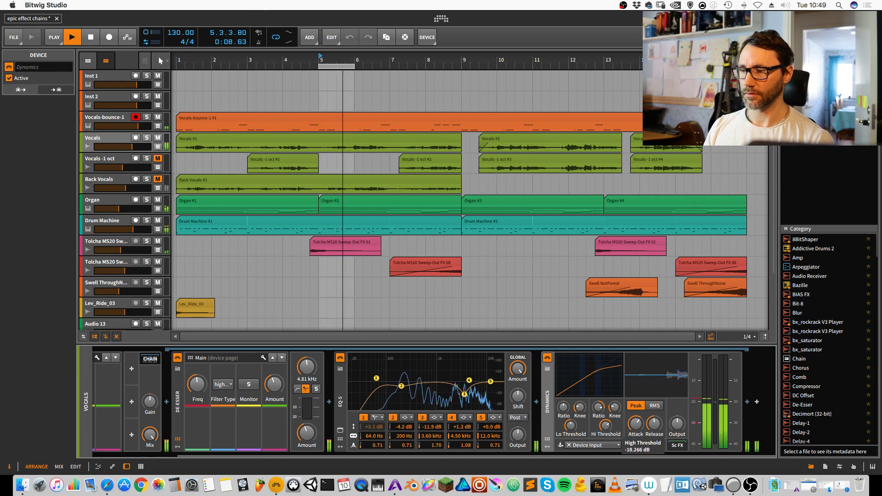
pyautogui.press('space')
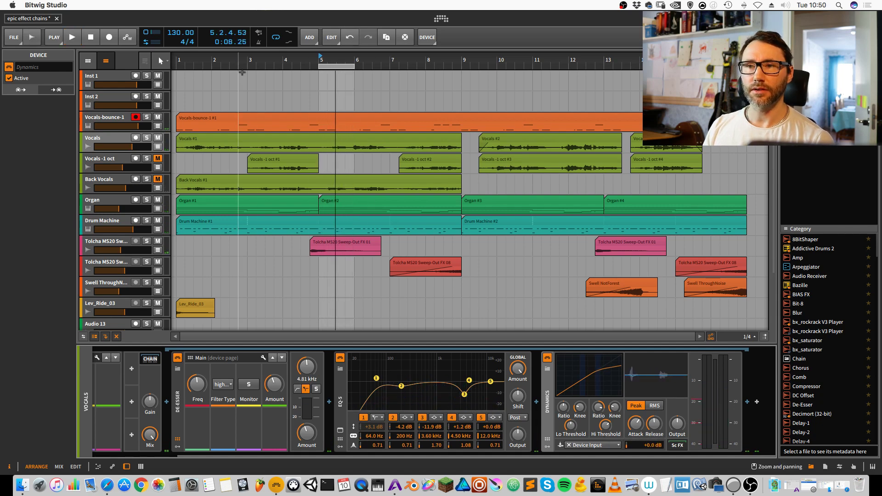
# Step: Extend the loop region to start at bar 1 with a length of 16 bars and audition the processed vocals in the arrangement
pyautogui.moveTo(319, 66); pyautogui.dragTo(175, 66)
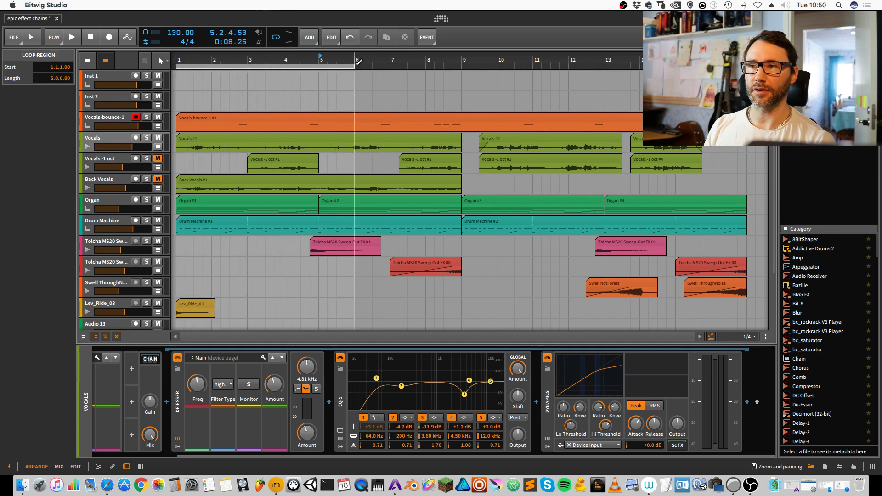
pyautogui.moveTo(354, 65); pyautogui.dragTo(747, 66)
pyautogui.press('space')
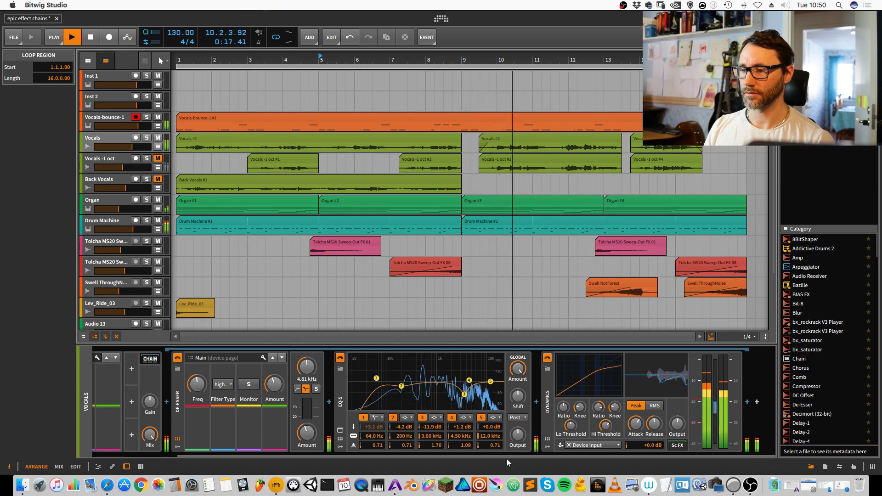
pyautogui.click(647, 454)
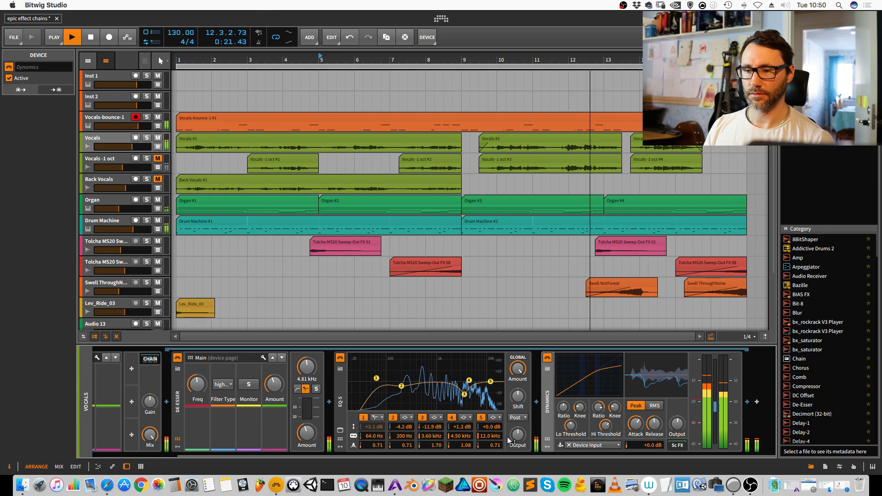
pyautogui.moveTo(505, 456); pyautogui.dragTo(624, 456)
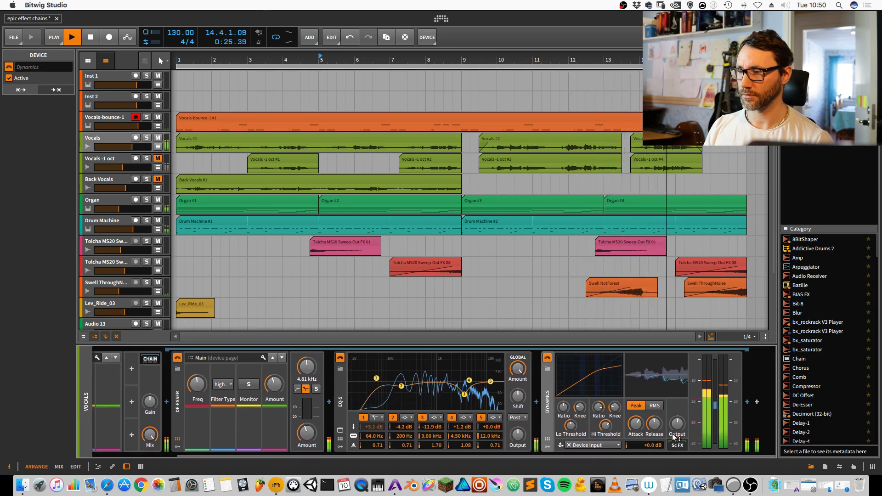
pyautogui.press('space')
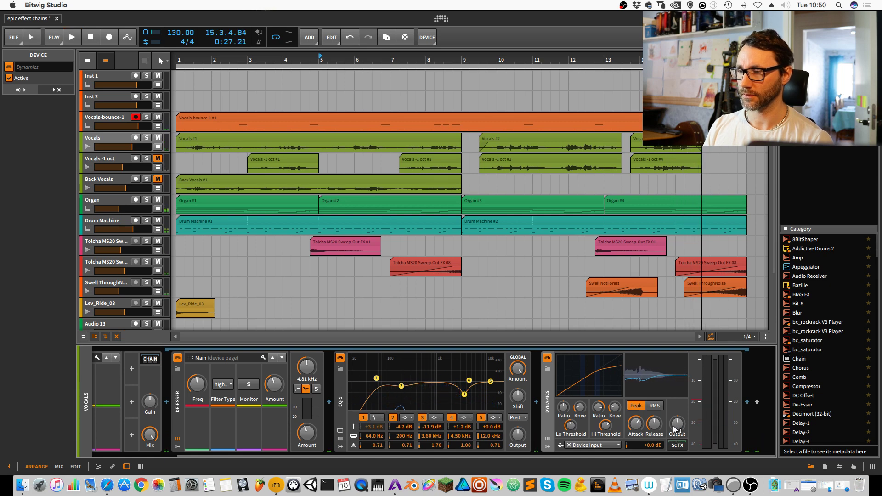
pyautogui.press('space')
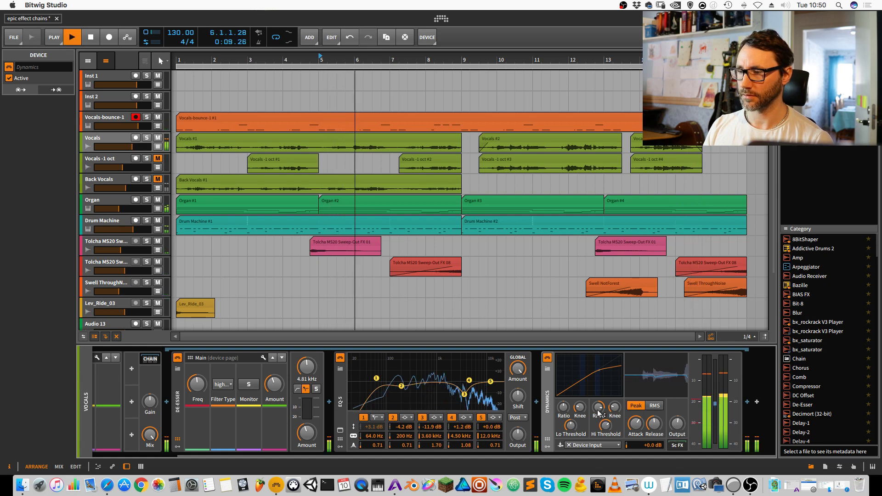
# Step: Audition the compressed vocals in the full arrangement with the current Dynamics settings
pyautogui.press('space')
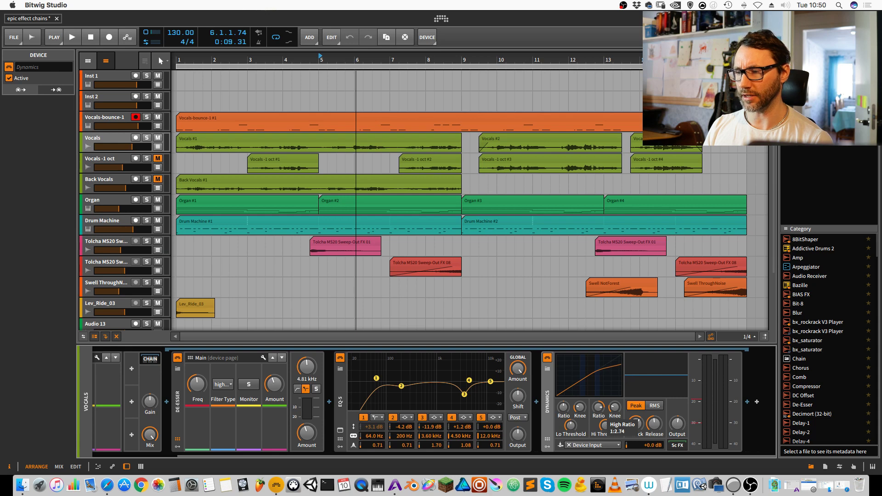
pyautogui.press('space')
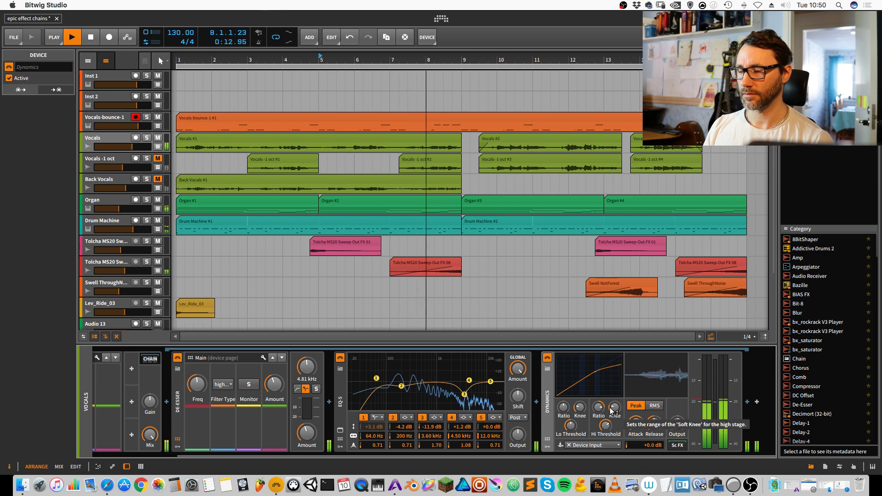
pyautogui.press('space')
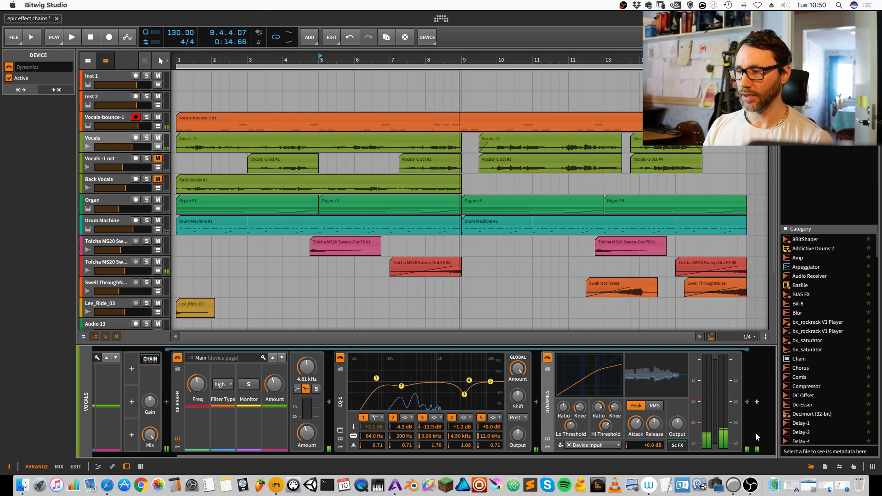
# Step: Insert Bitwig's Reverb device after Dynamics inside the Chain container
pyautogui.click(746, 402)
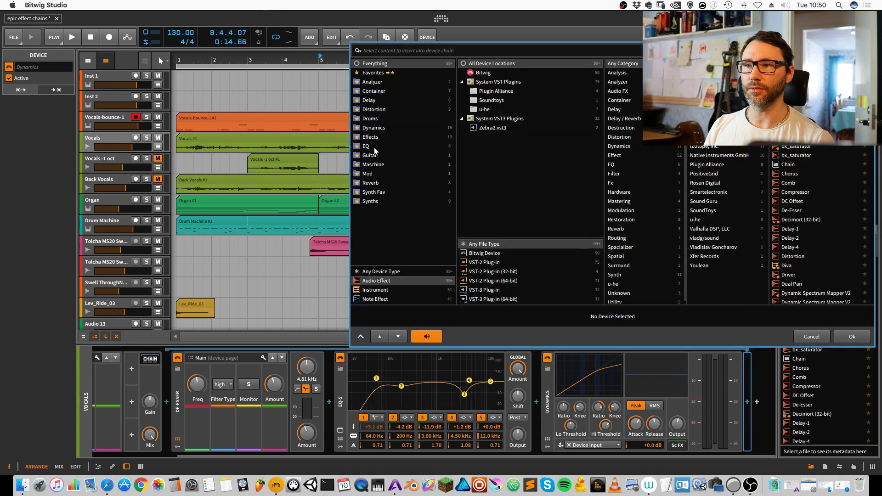
pyautogui.click(378, 183)
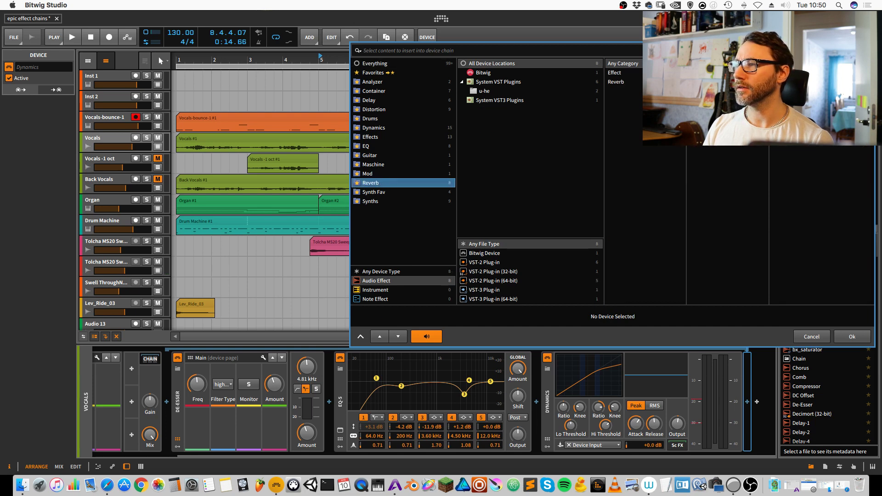
pyautogui.click(799, 82)
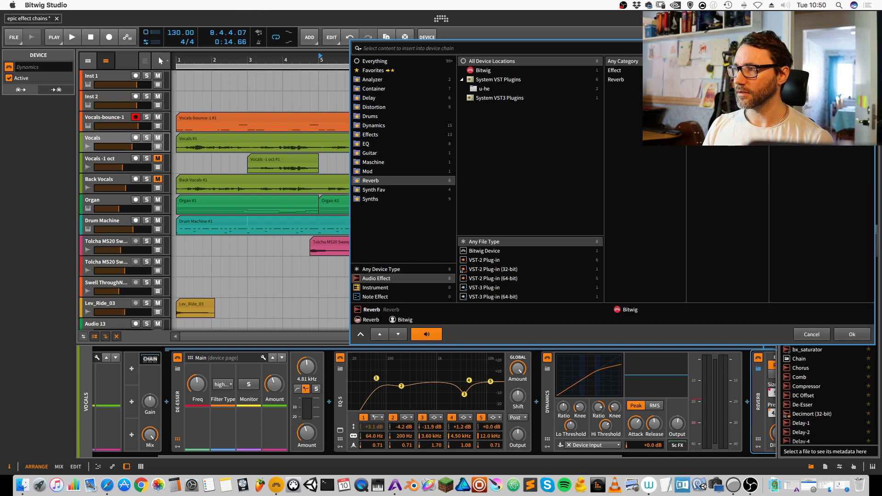
pyautogui.click(852, 334)
# Step: Set the Reverb's late decay time to 977 ms, its early size to 78.0 % and its pre-delay to 10.0 ms
pyautogui.moveTo(590, 456); pyautogui.dragTo(759, 447)
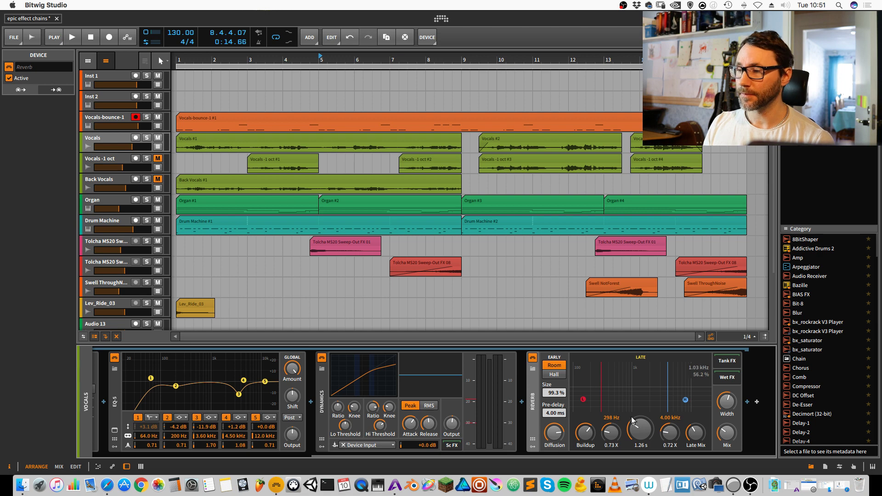
pyautogui.moveTo(640, 431)
pyautogui.mouseDown()
pyautogui.moveTo(640, 442)
pyautogui.moveTo(642, 432)
pyautogui.mouseUp()
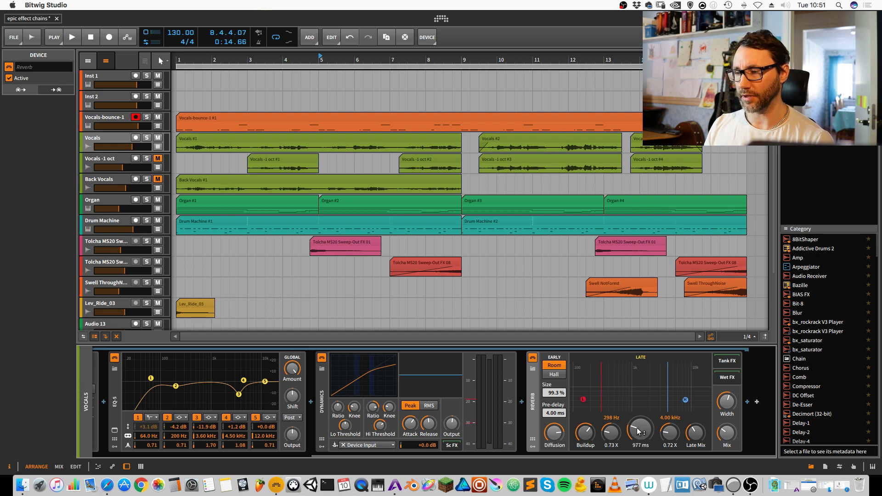
pyautogui.moveTo(554, 394); pyautogui.dragTo(555, 381)
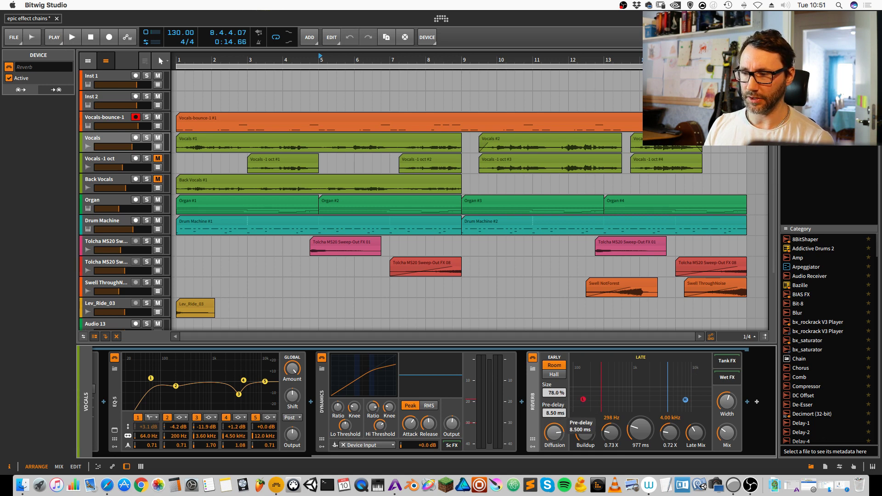
pyautogui.moveTo(555, 412); pyautogui.dragTo(557, 413)
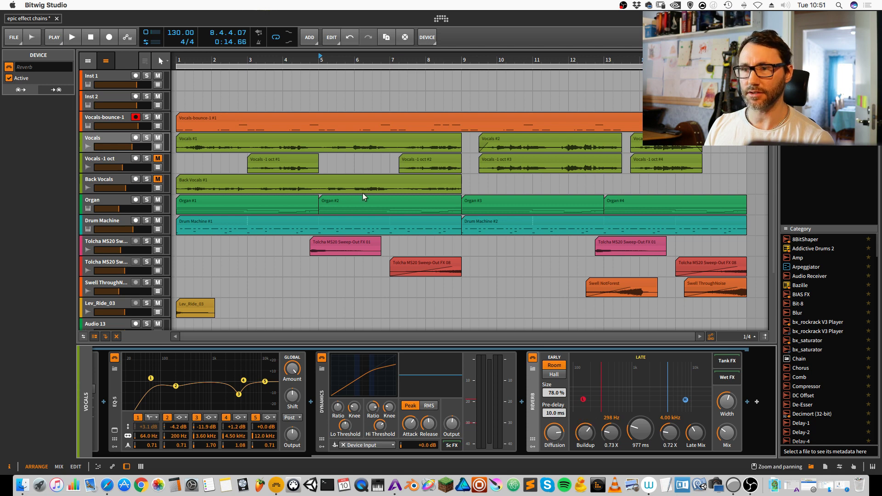
# Step: Play from bar 1 with the Vocals track soloed and set the Reverb mix to 16.5 %
pyautogui.click(183, 64)
pyautogui.moveTo(288, 63); pyautogui.dragTo(314, 75)
pyautogui.press('space')
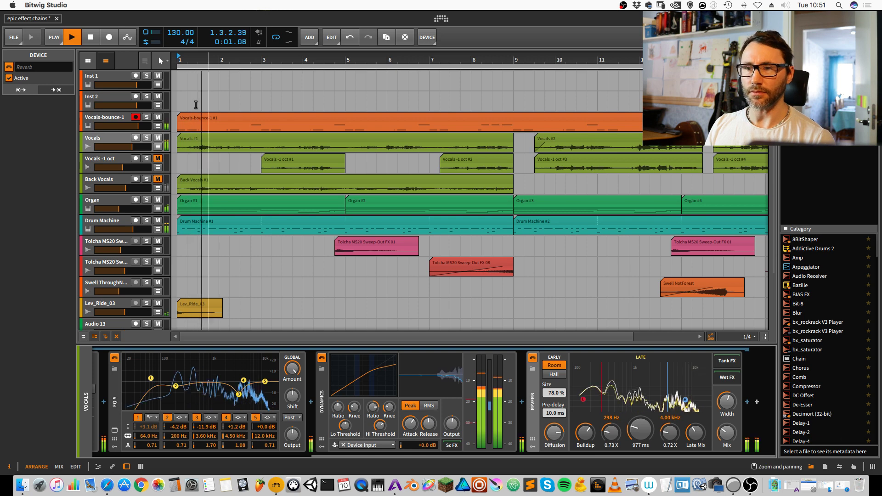
pyautogui.click(147, 138)
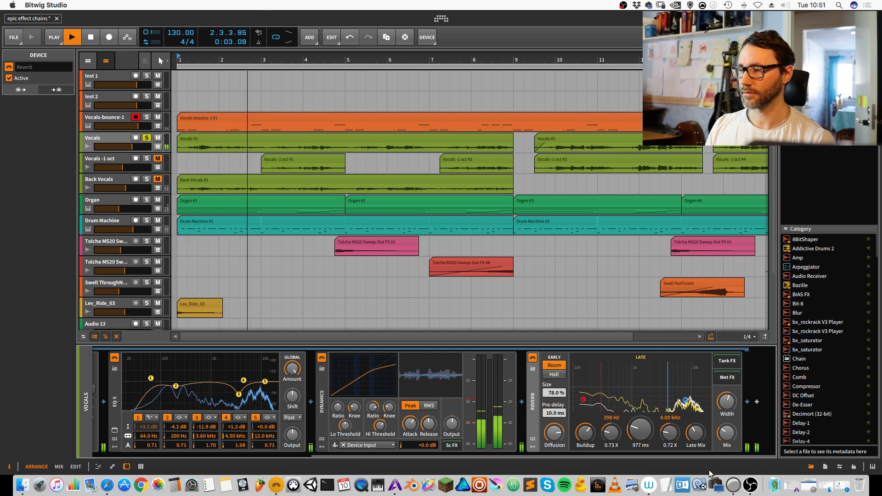
pyautogui.press('space')
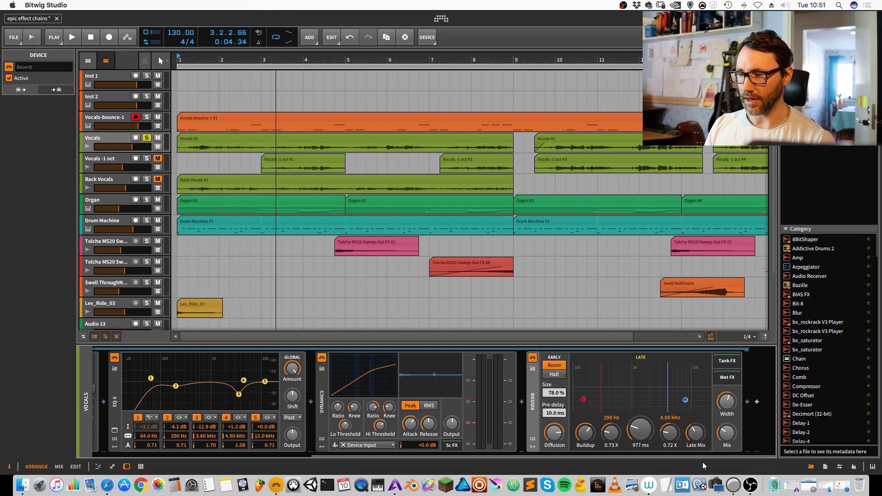
pyautogui.moveTo(729, 432); pyautogui.dragTo(730, 437)
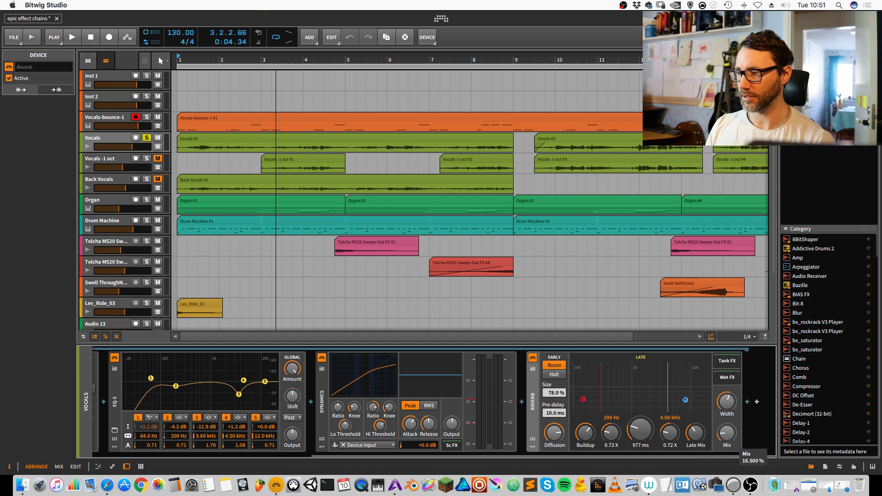
pyautogui.press('space')
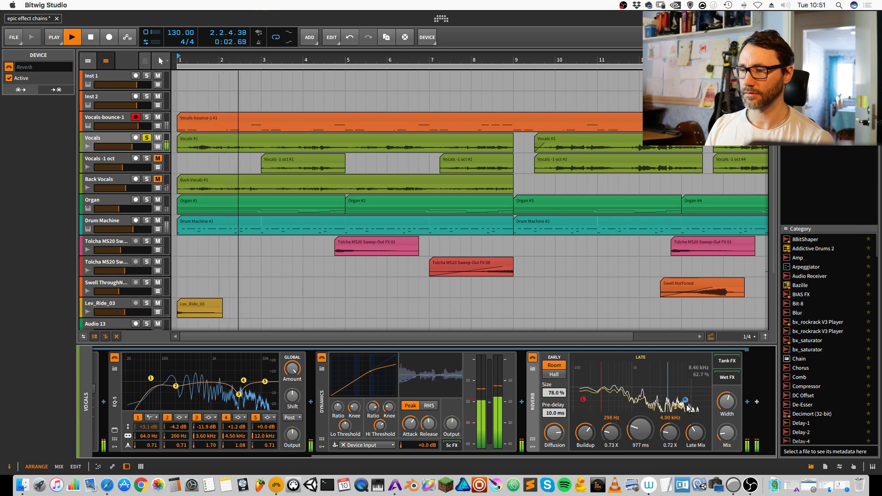
# Step: Reduce the Reverb's buildup and set its high band to 5.55 kHz with a decay factor of 0.94 X
pyautogui.click(585, 433)
pyautogui.press('space')
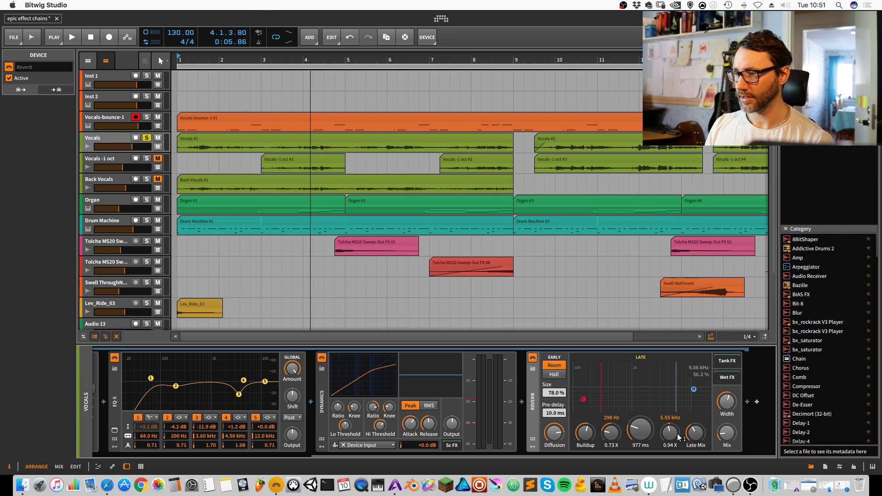
pyautogui.moveTo(678, 436); pyautogui.dragTo(661, 439)
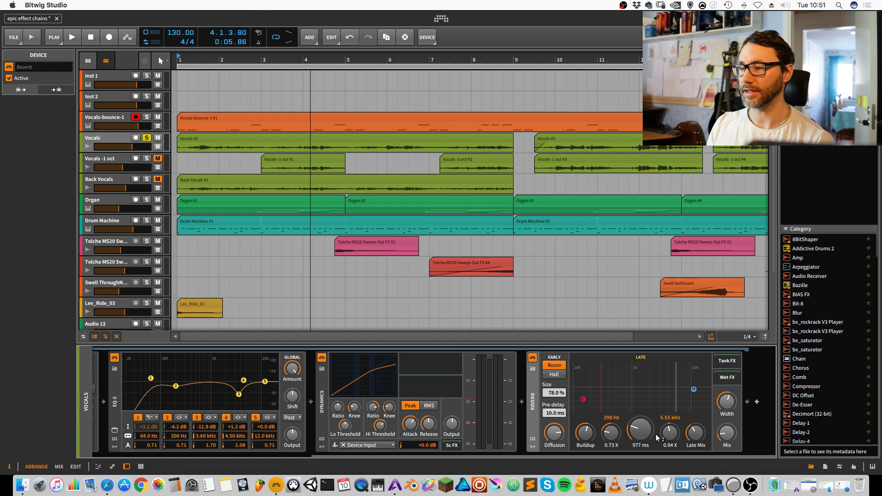
# Step: Shorten the Reverb's late decay time to 813 ms and set its mix to 15 % while auditioning the soloed vocals
pyautogui.press('space')
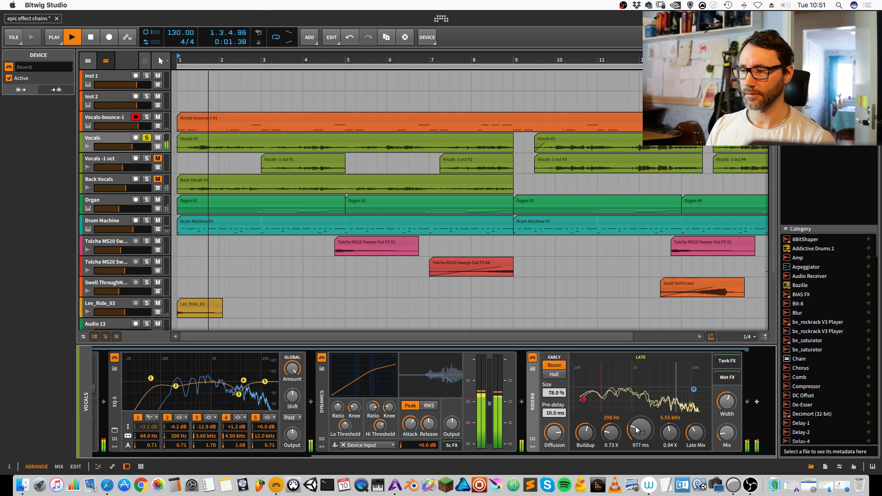
pyautogui.press('space')
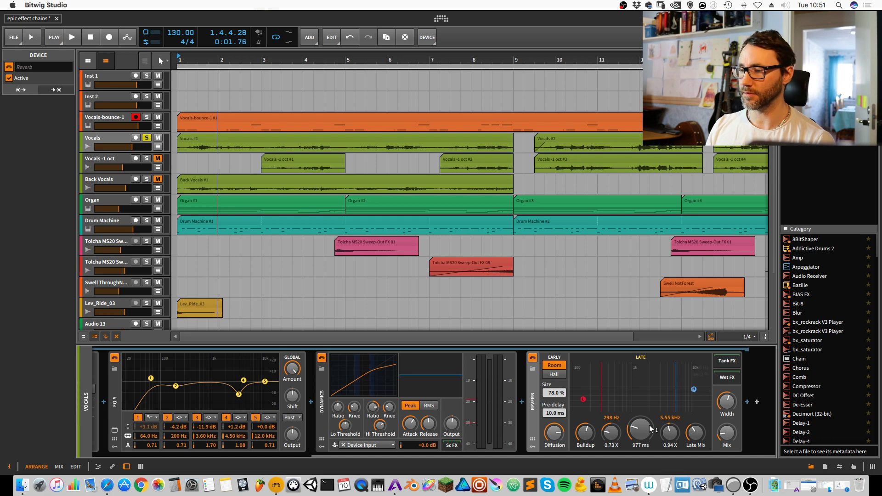
pyautogui.moveTo(650, 429); pyautogui.dragTo(639, 432)
pyautogui.press('space')
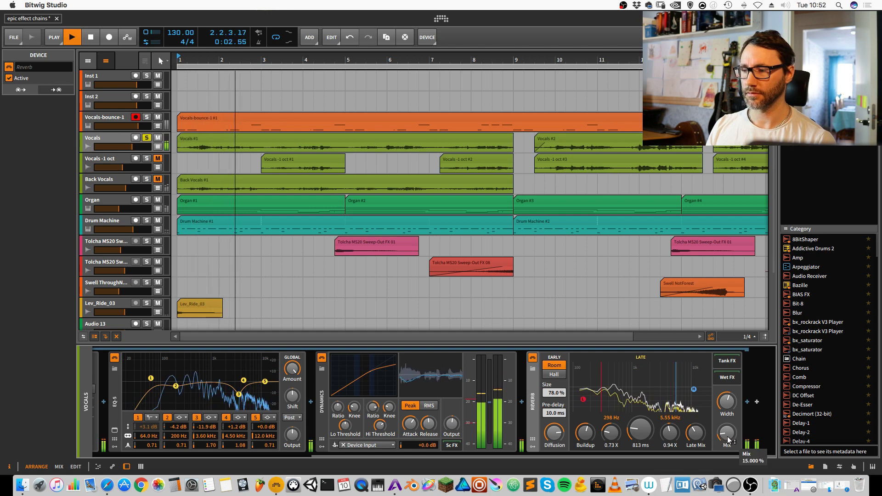
pyautogui.moveTo(728, 436)
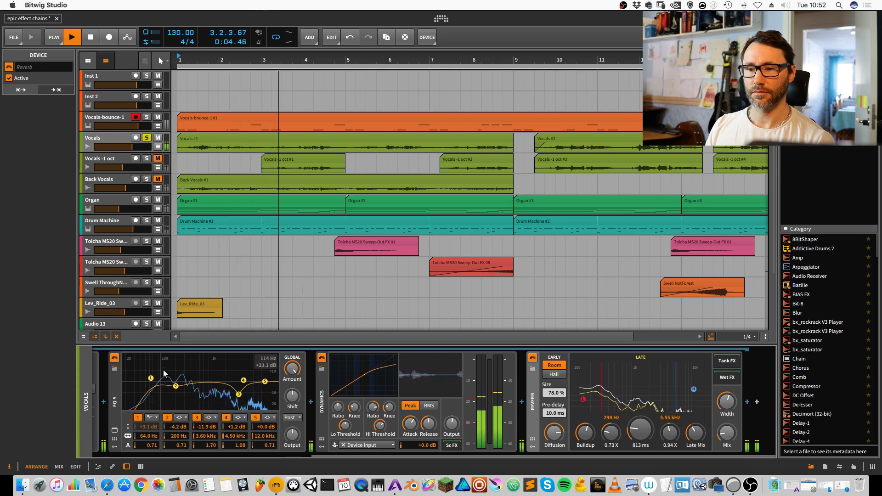
pyautogui.press('space')
# Step: Insert Bitwig's Gate device before the De-Esser at the start of the Chain container
pyautogui.moveTo(337, 455); pyautogui.dragTo(49, 446)
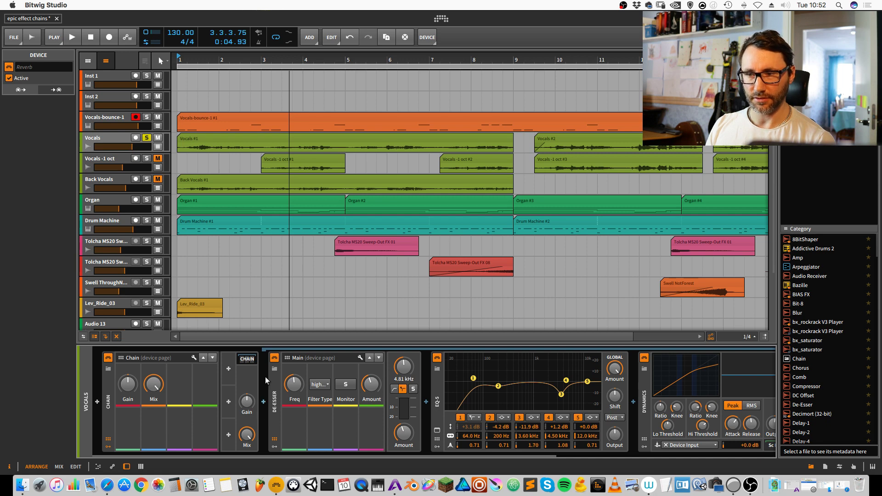
pyautogui.press('space')
pyautogui.press('space')
pyautogui.click(207, 148)
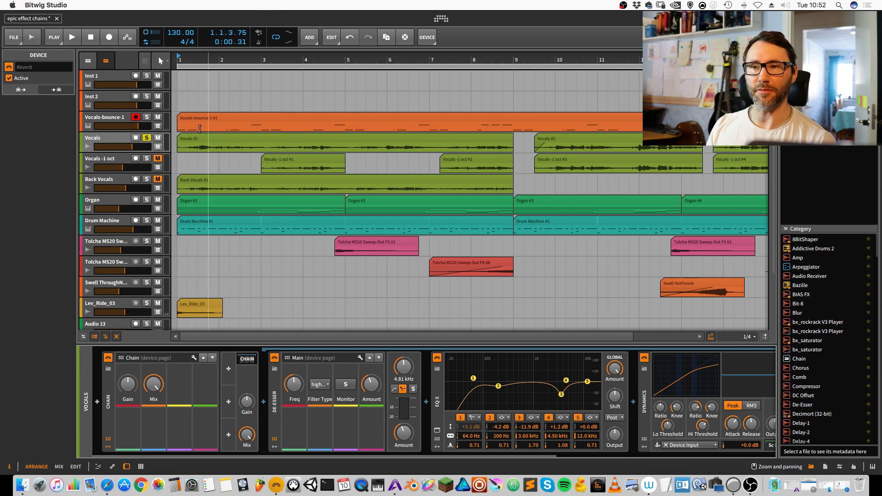
pyautogui.click(263, 402)
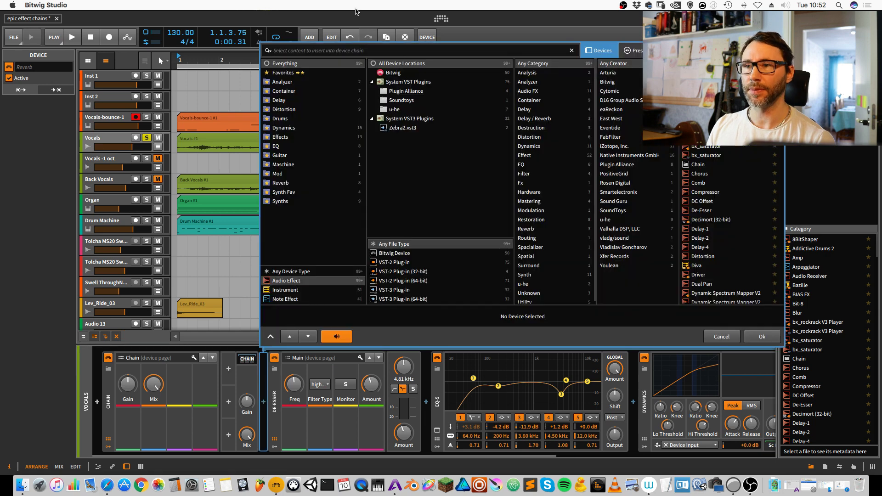
pyautogui.click(411, 75)
pyautogui.scroll(-4, 720, 213)
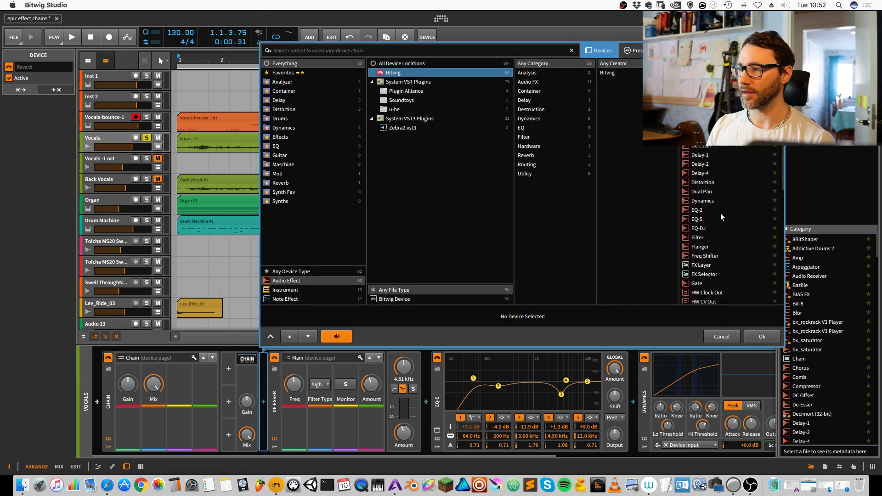
pyautogui.click(715, 212)
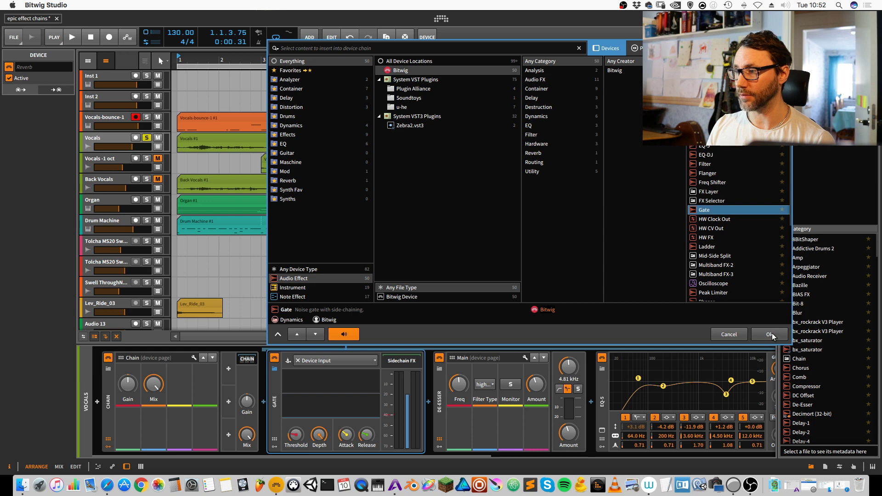
pyautogui.click(771, 334)
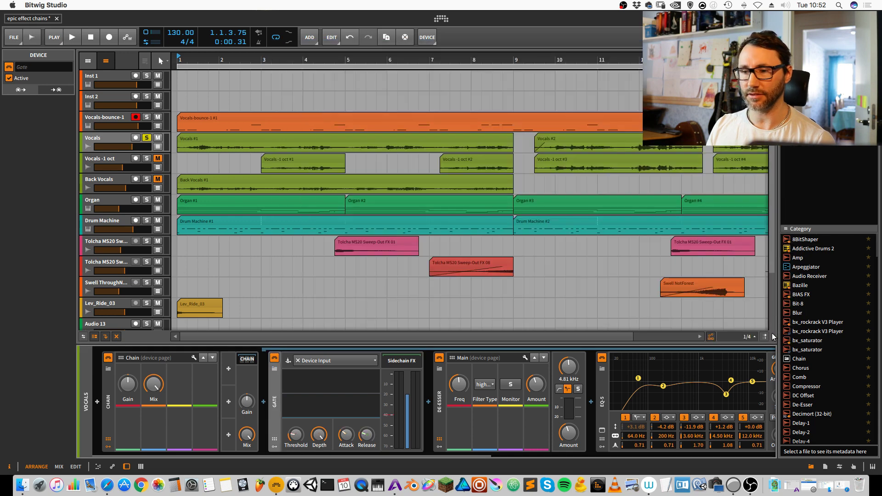
# Step: Adjust the Gate's threshold between short playbacks of the soloed vocals
pyautogui.press('space')
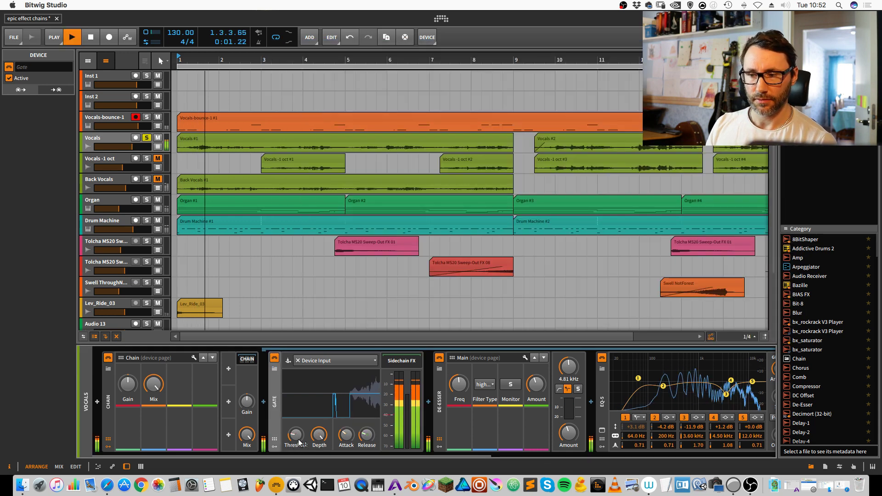
pyautogui.press('space')
pyautogui.moveTo(296, 438); pyautogui.dragTo(295, 430)
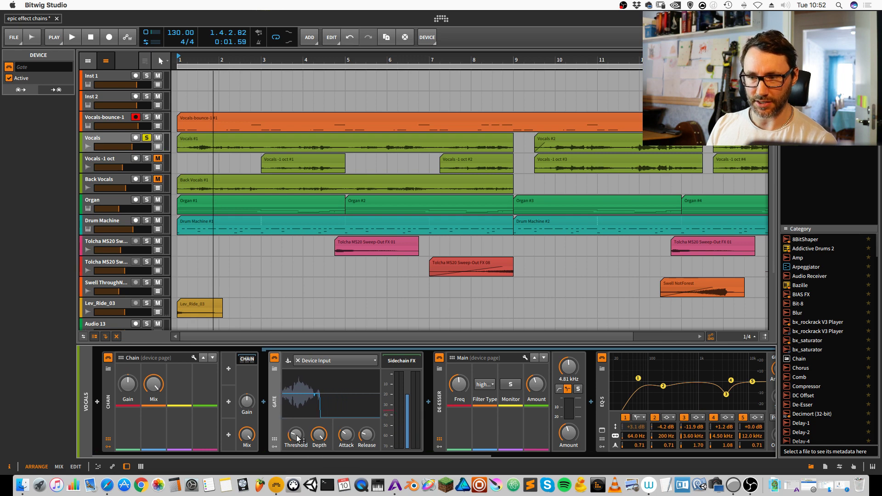
pyautogui.press('space')
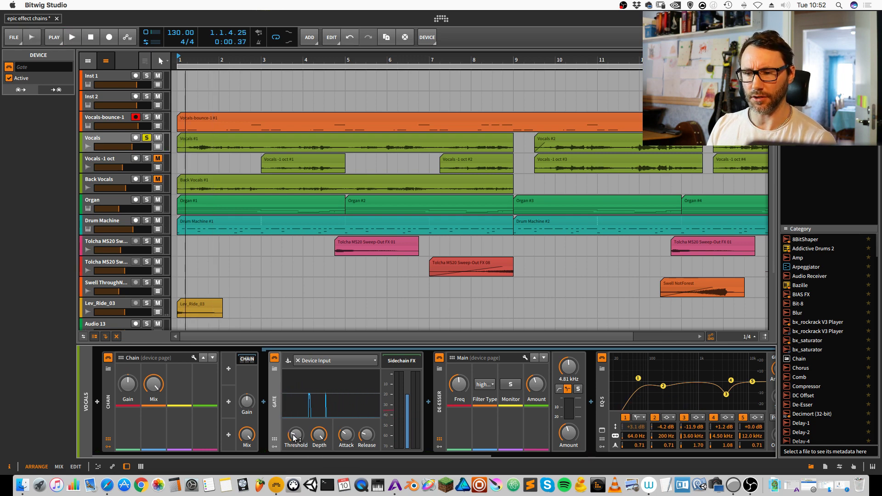
pyautogui.moveTo(295, 437)
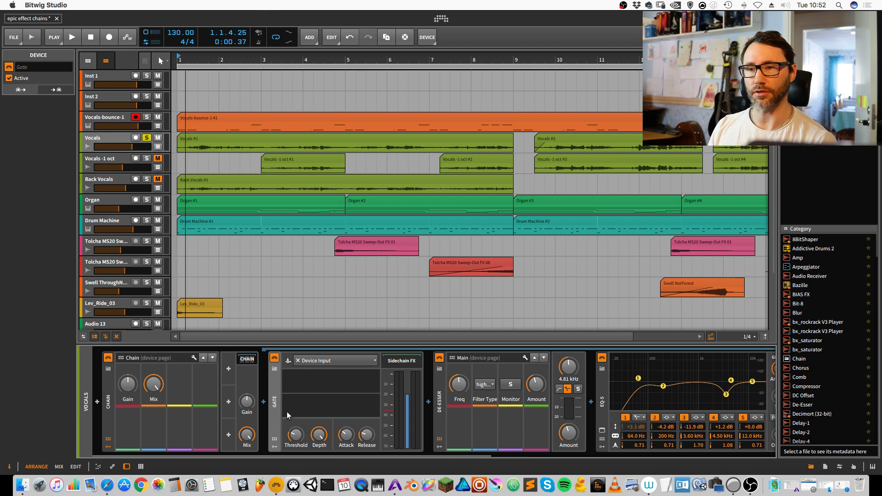
# Step: Set the Gate's release to about 211 ms and audition the gated vocals
pyautogui.press('space')
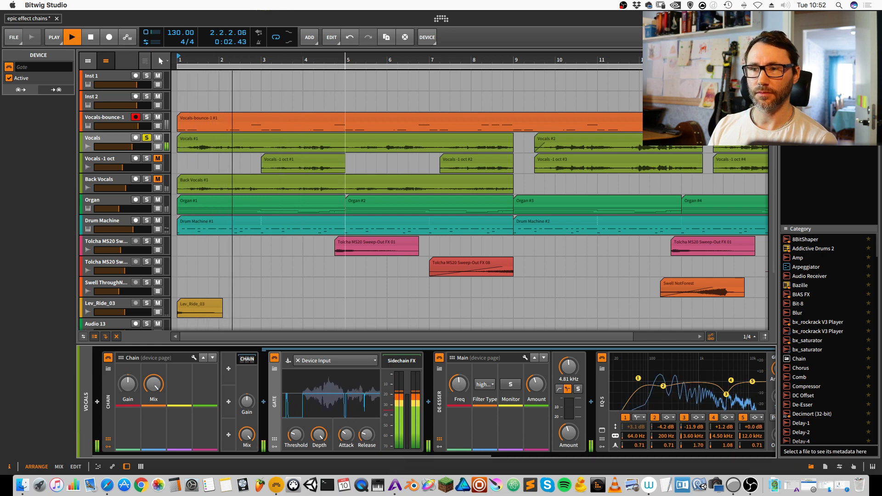
pyautogui.moveTo(407, 57); pyautogui.dragTo(409, 61)
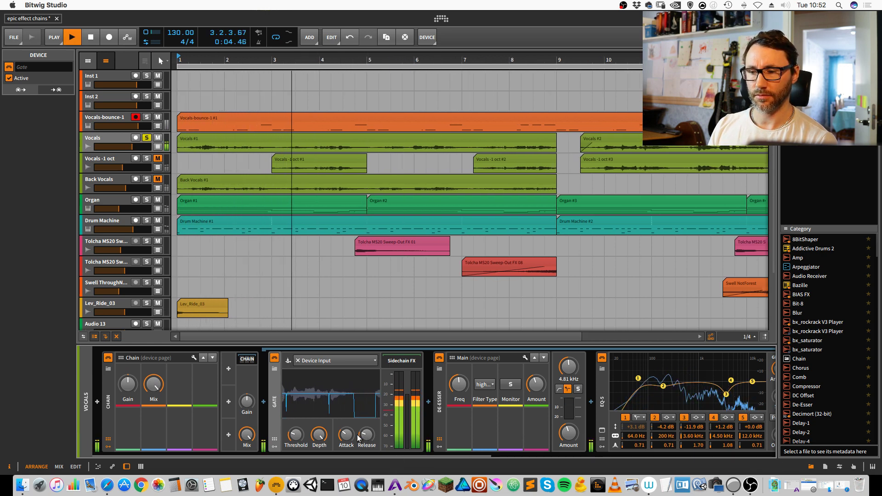
pyautogui.press('space')
pyautogui.moveTo(366, 443); pyautogui.dragTo(361, 436)
pyautogui.moveTo(361, 436)
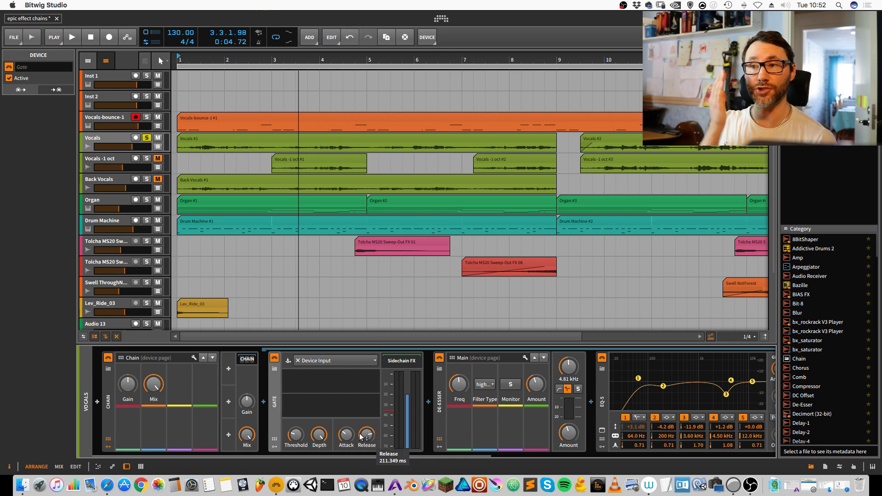
pyautogui.press('space')
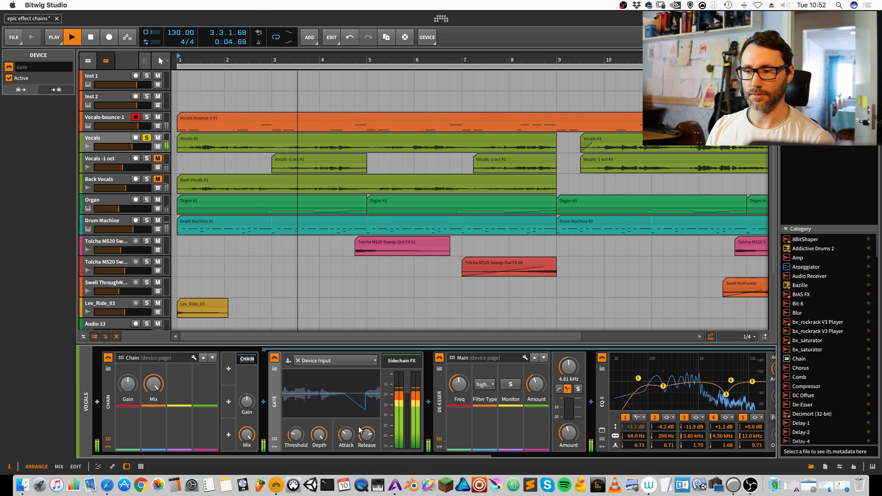
# Step: Set the Gate's release to about 135 ms and restart playback of the vocals
pyautogui.press('space')
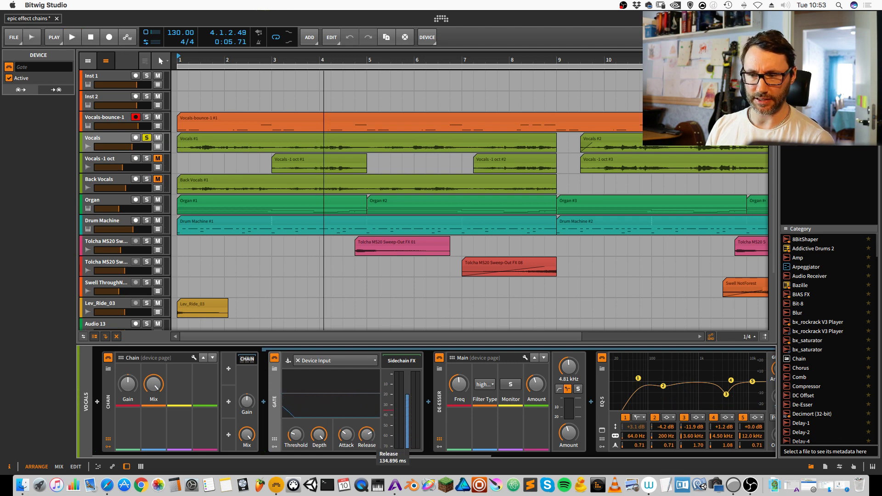
pyautogui.moveTo(367, 435); pyautogui.dragTo(366, 438)
pyautogui.press('space')
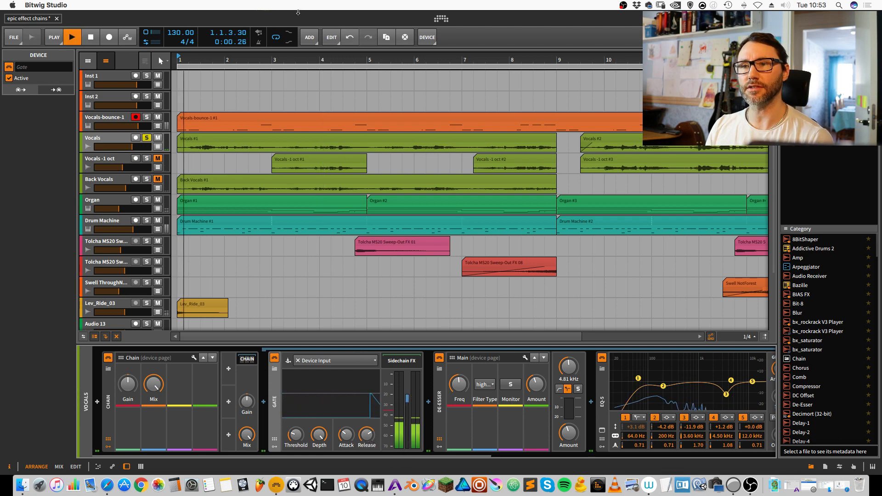
# Step: Audition the un-soloed Vocals in the full mix up to bar 9 with the EQ-5, Dynamics and Reverb in view
pyautogui.press('-')
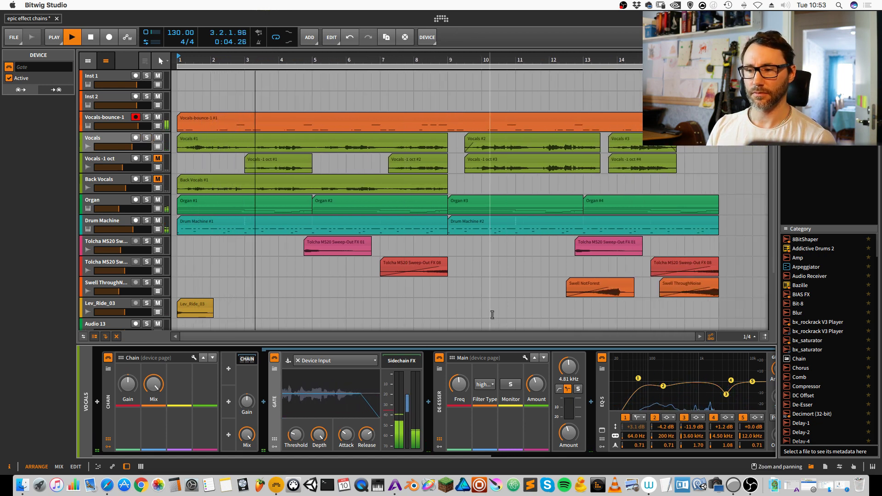
pyautogui.moveTo(449, 453); pyautogui.dragTo(734, 455)
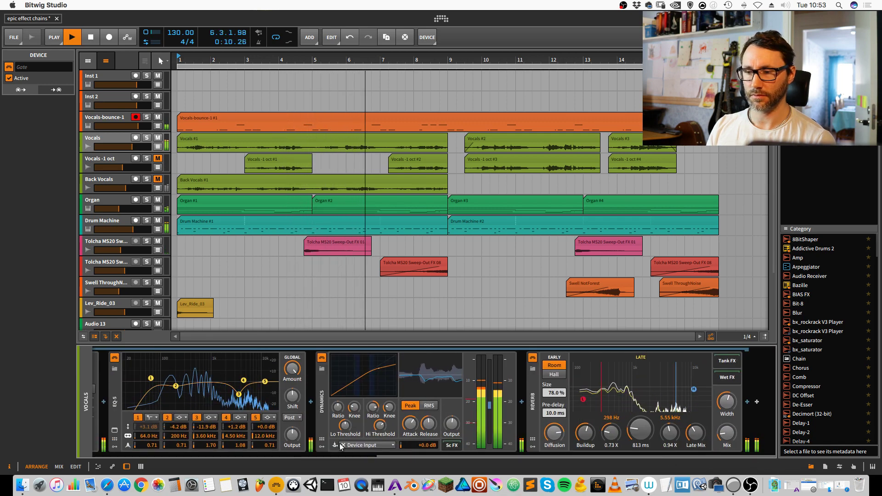
pyautogui.moveTo(418, 453); pyautogui.dragTo(411, 388)
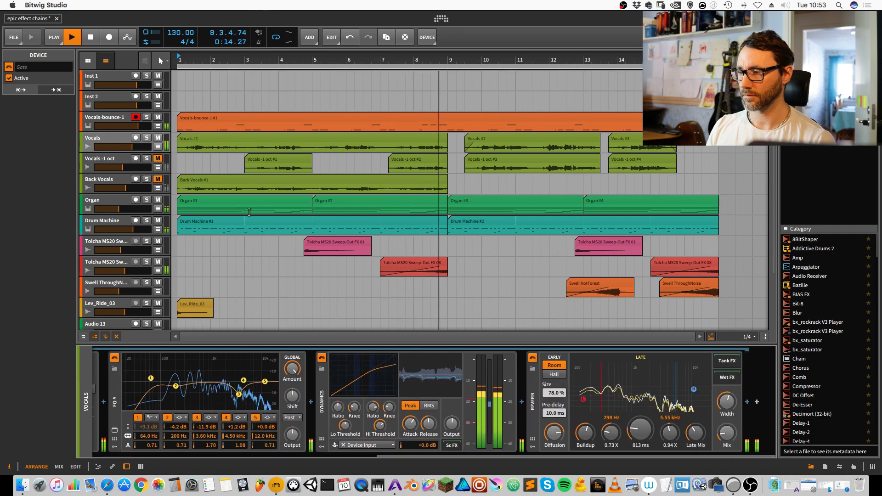
pyautogui.press('space')
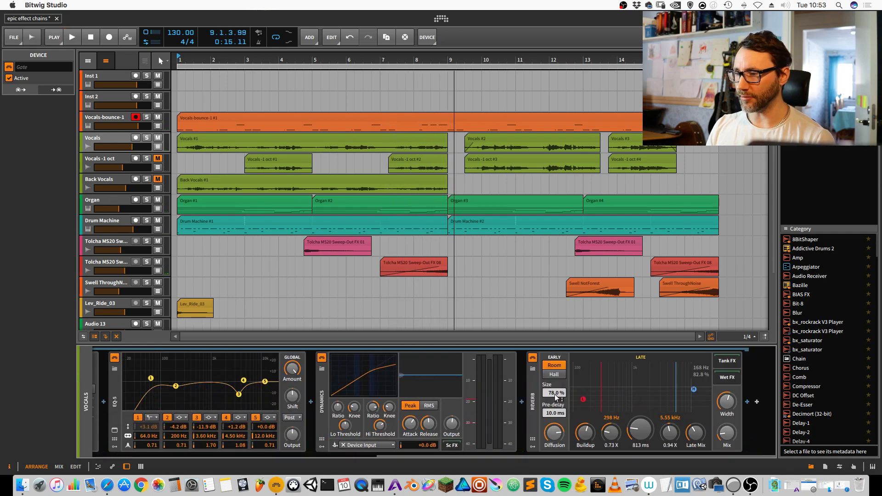
# Step: Insert Bitwig's Delay-2 device after the Reverb at the end of the Chain container
pyautogui.click(747, 402)
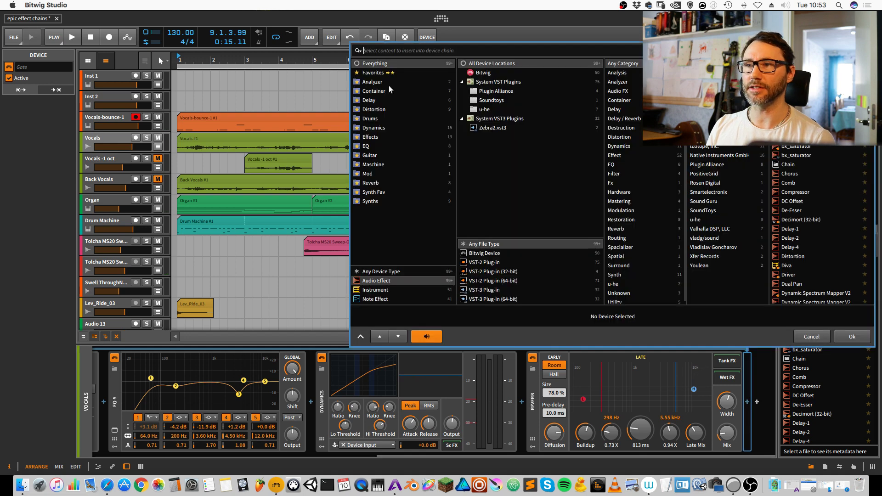
pyautogui.click(477, 74)
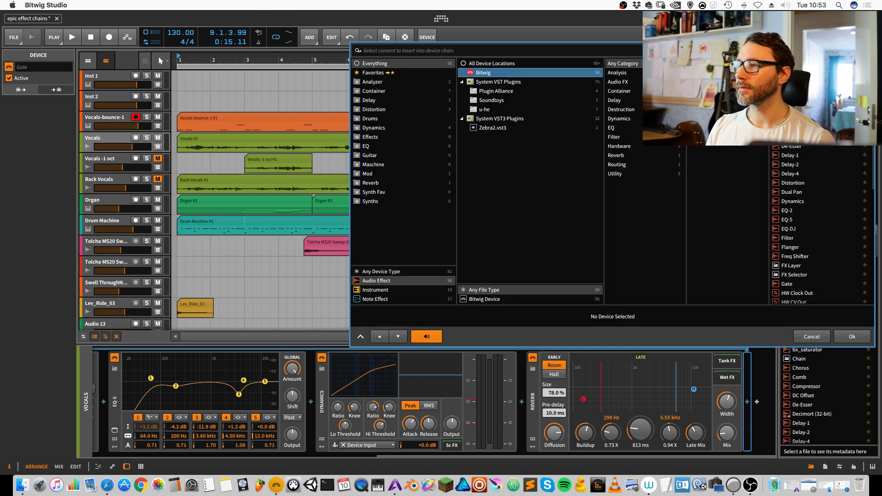
pyautogui.click(797, 165)
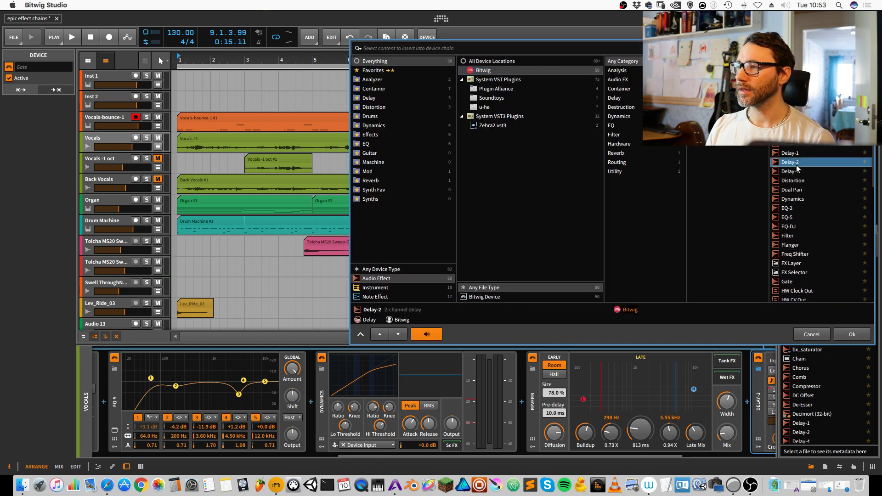
pyautogui.click(848, 338)
pyautogui.moveTo(648, 455); pyautogui.dragTo(812, 455)
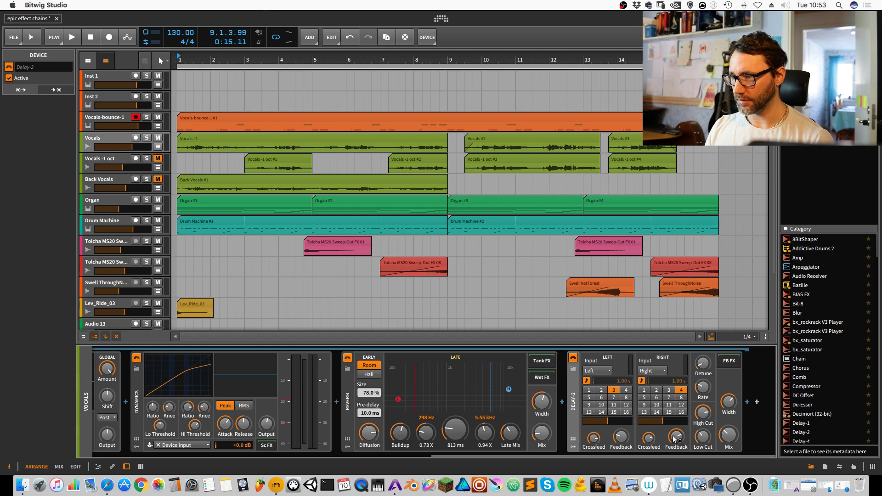
pyautogui.moveTo(674, 439); pyautogui.dragTo(616, 437)
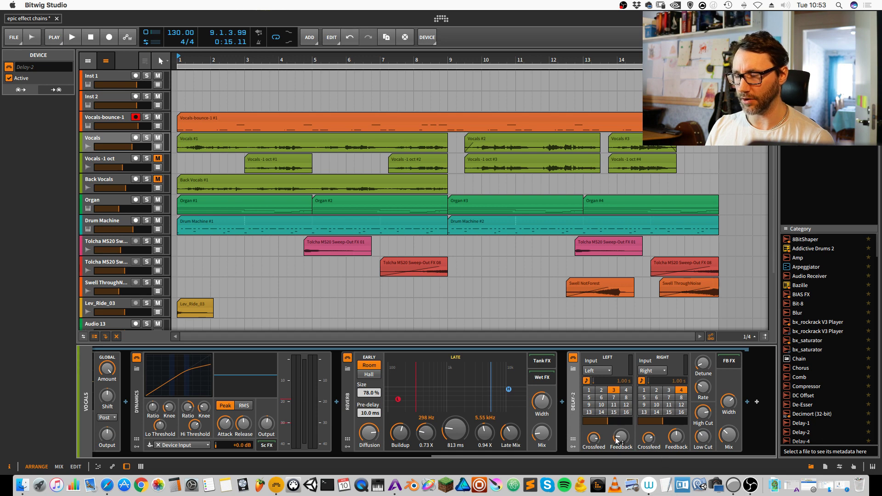
pyautogui.click(561, 402)
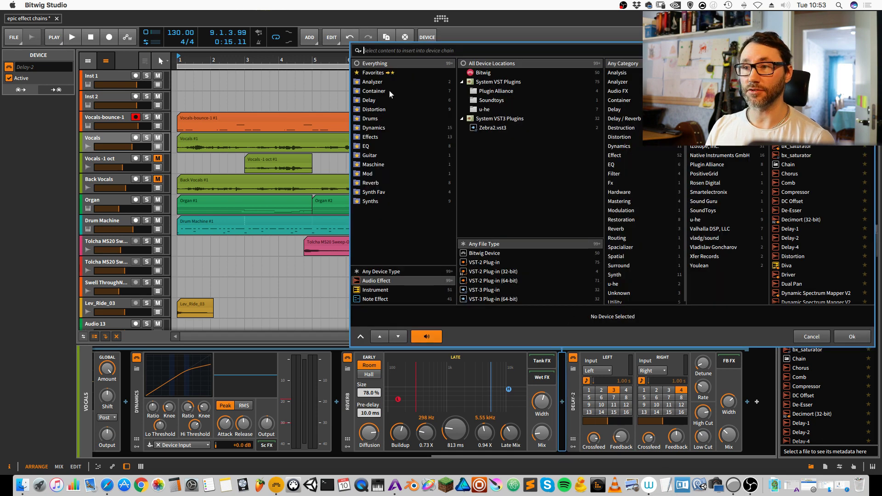
pyautogui.click(376, 101)
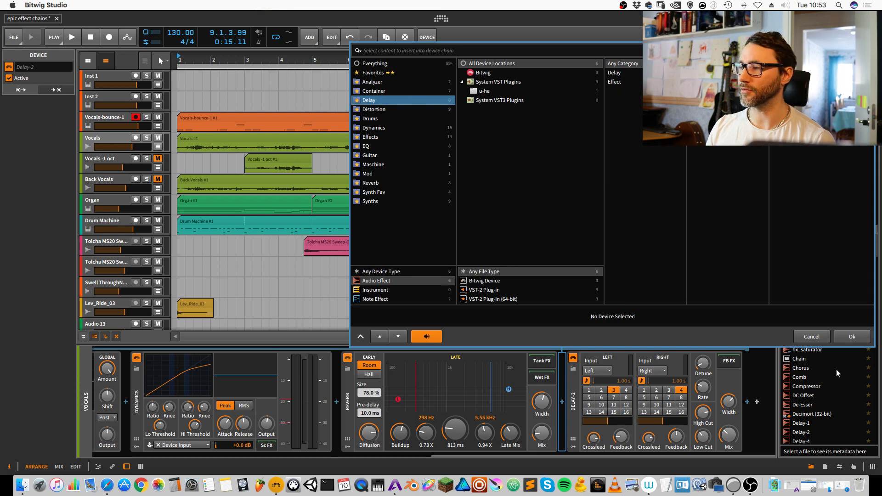
pyautogui.click(816, 337)
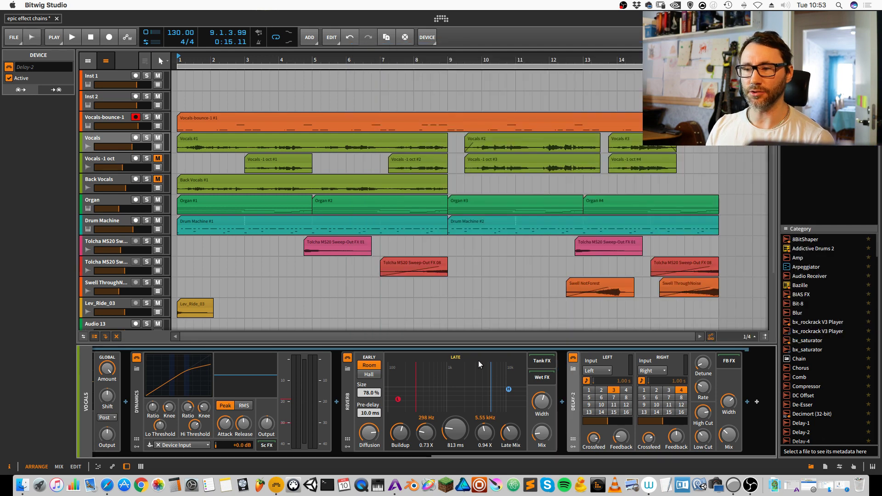
# Step: Set the Delay-2's low cut to about 344 Hz and its vibrato detune to about 9.9 cents after a short playback
pyautogui.press('space')
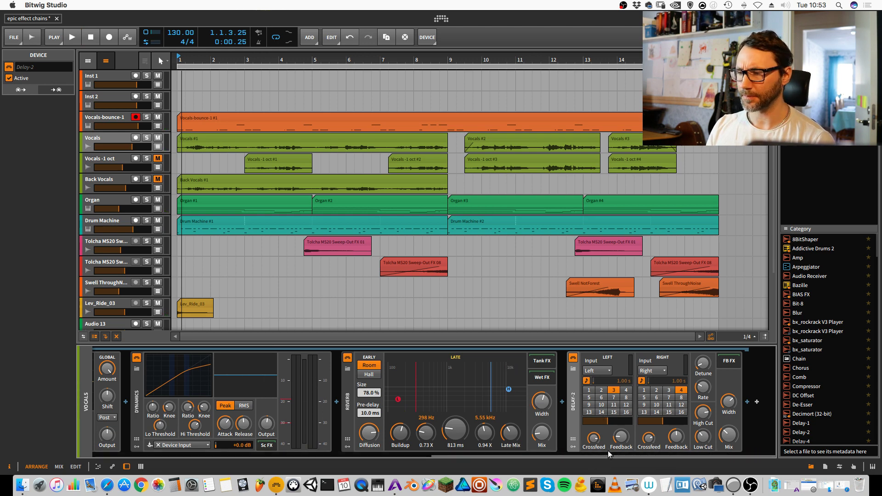
pyautogui.press('space')
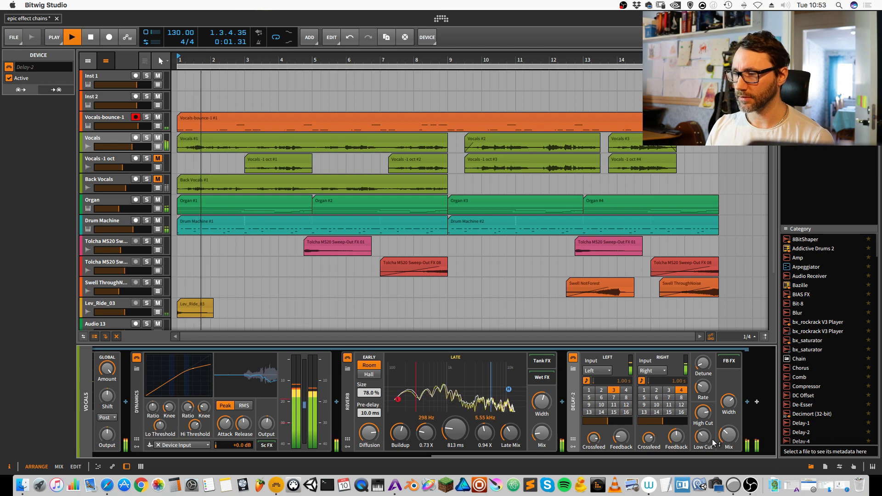
pyautogui.press('space')
pyautogui.moveTo(707, 437); pyautogui.dragTo(703, 410)
pyautogui.click(703, 411)
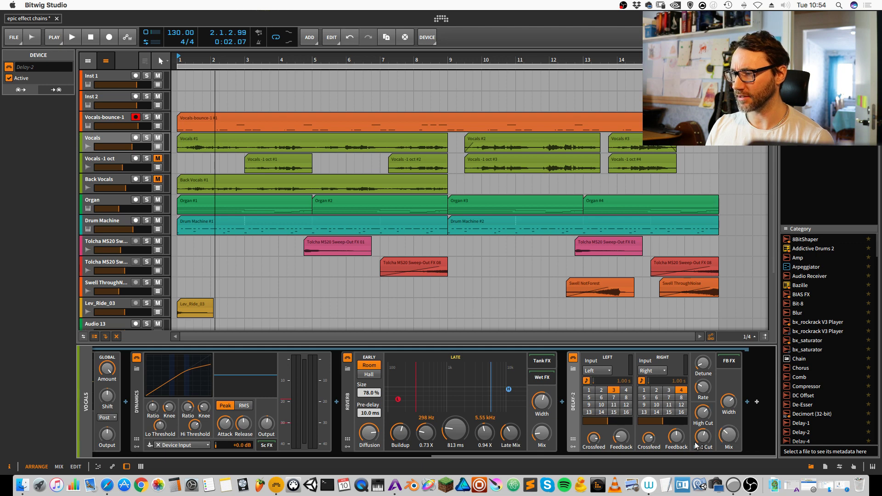
pyautogui.click(703, 436)
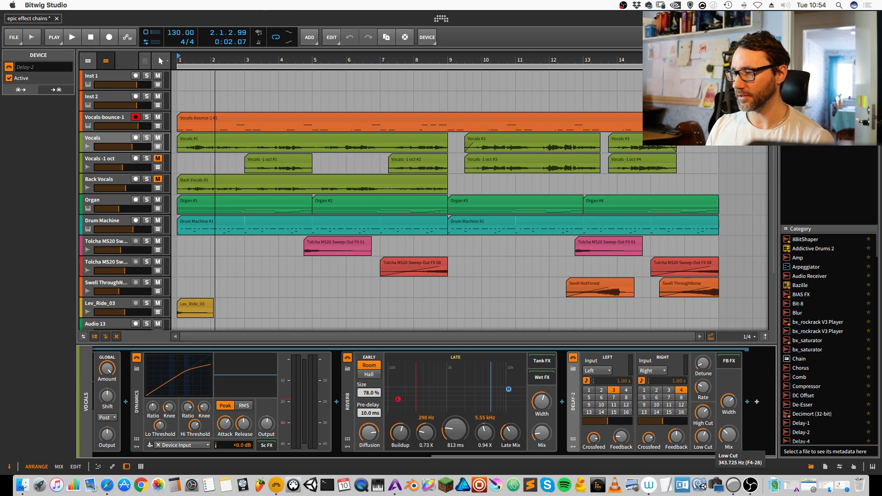
pyautogui.moveTo(703, 436); pyautogui.dragTo(698, 440)
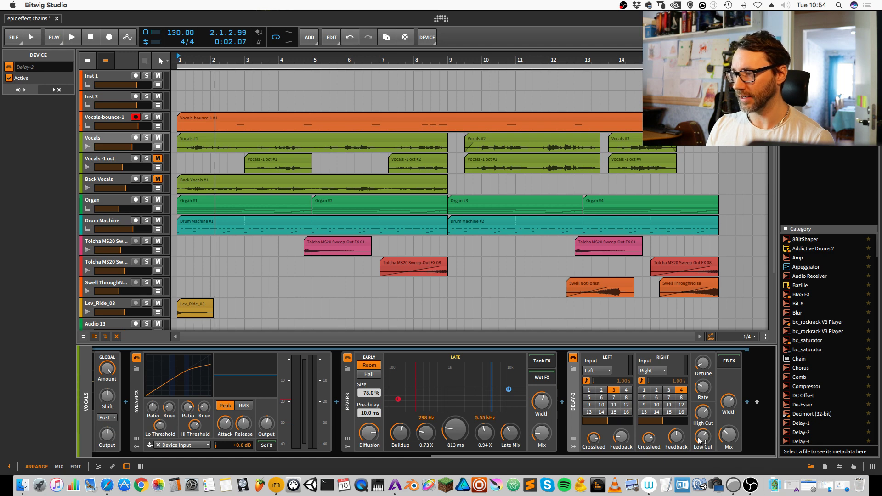
pyautogui.click(705, 366)
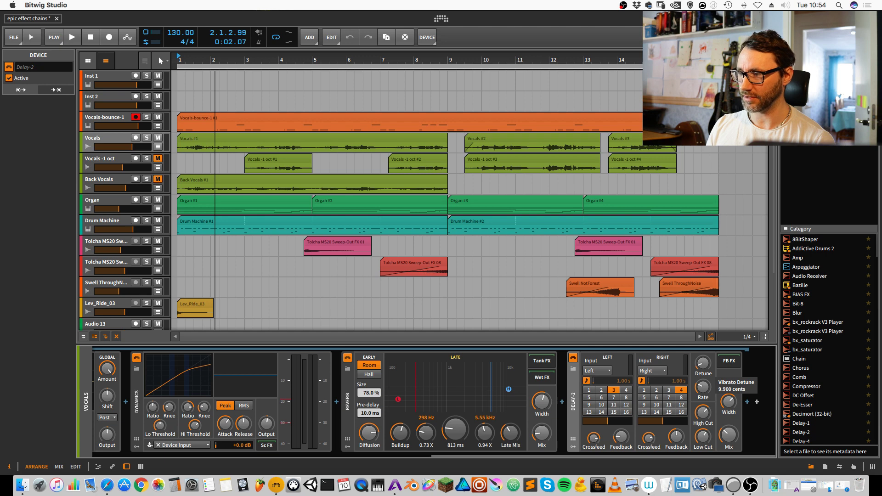
pyautogui.moveTo(705, 366); pyautogui.dragTo(696, 364)
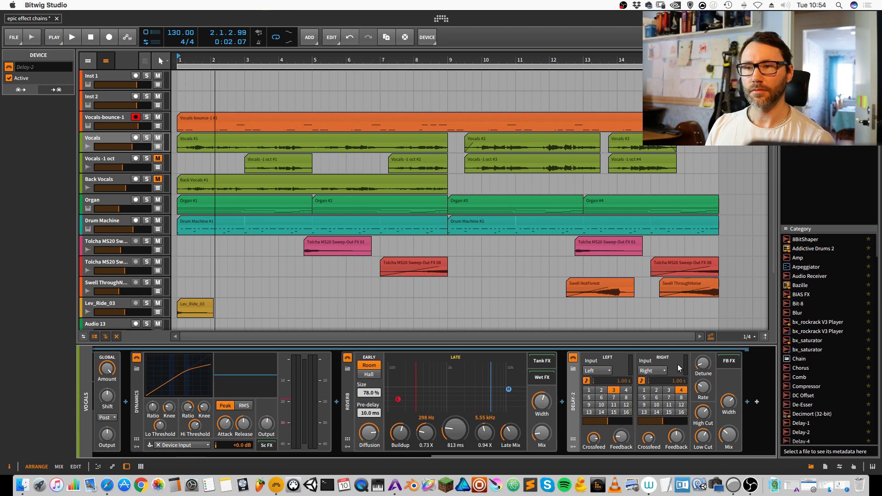
# Step: Set the Delay-2's mix to about 24.5 % and audition the delayed vocals in the full mix
pyautogui.press('space')
pyautogui.click(731, 445)
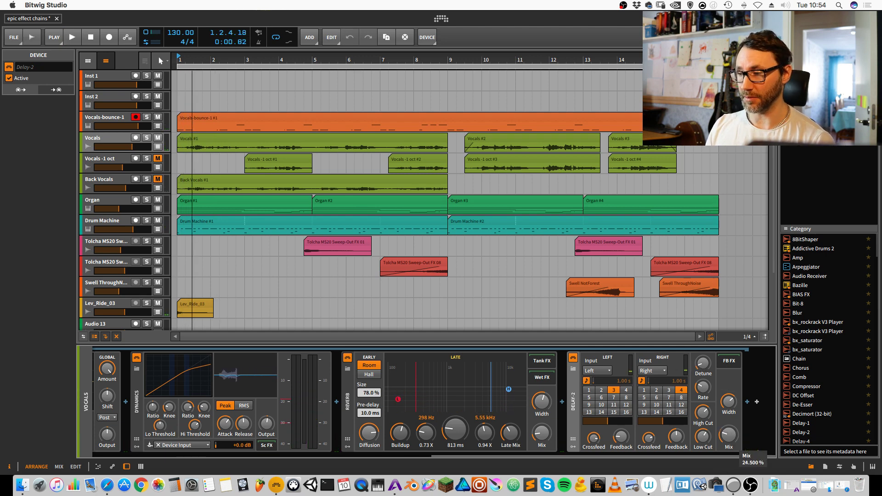
pyautogui.moveTo(731, 445); pyautogui.dragTo(743, 439)
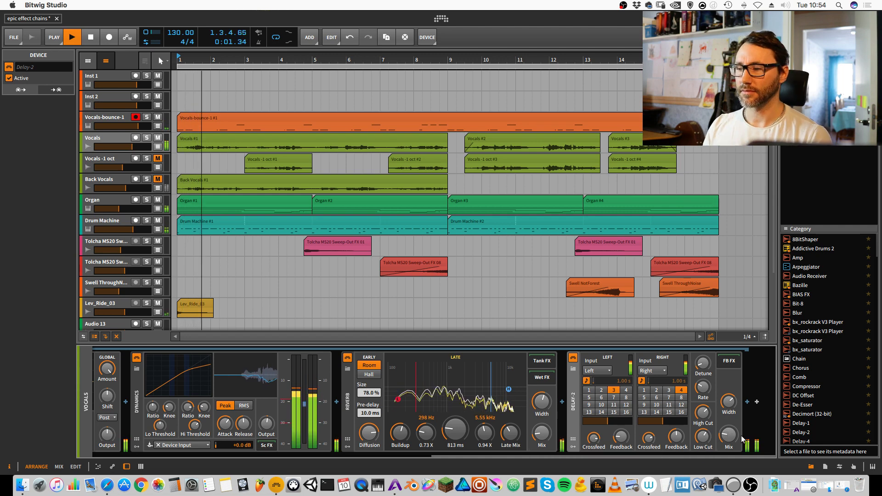
pyautogui.moveTo(725, 435)
pyautogui.mouseDown()
pyautogui.moveTo(731, 446)
pyautogui.moveTo(721, 436)
pyautogui.mouseUp()
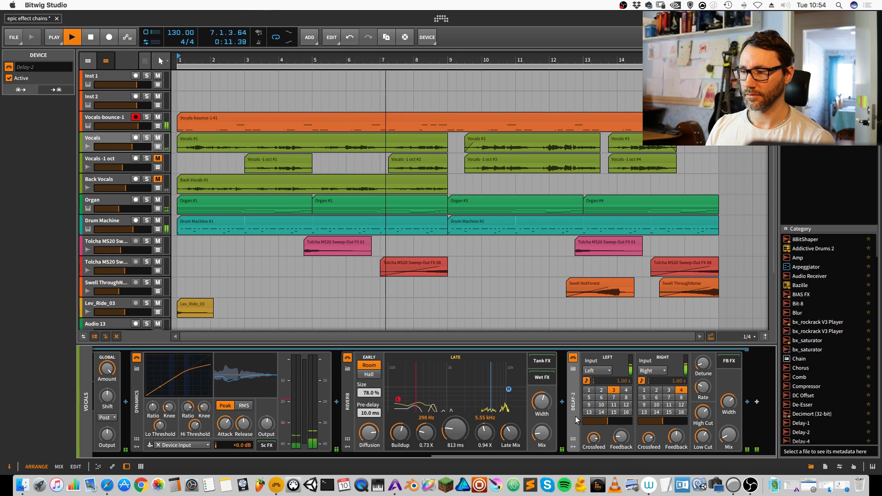
pyautogui.press('space')
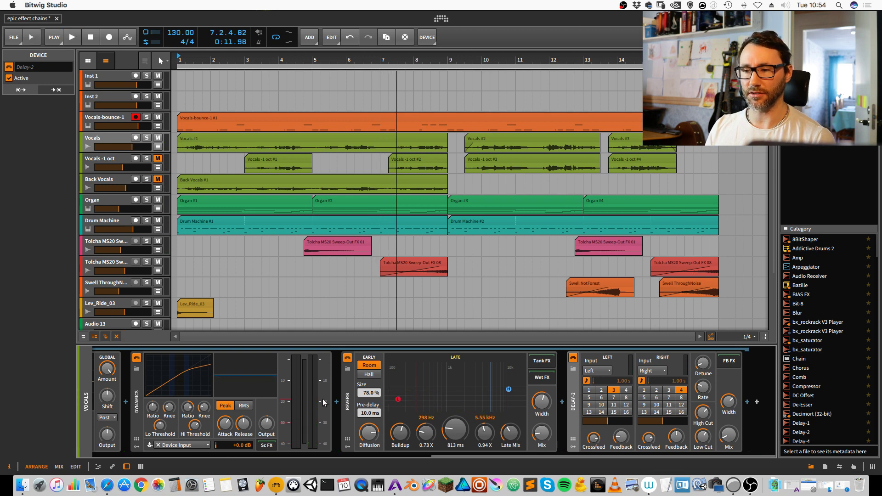
# Step: Move the Delay-2 device in front of the Reverb and audition the new device order
pyautogui.moveTo(399, 403)
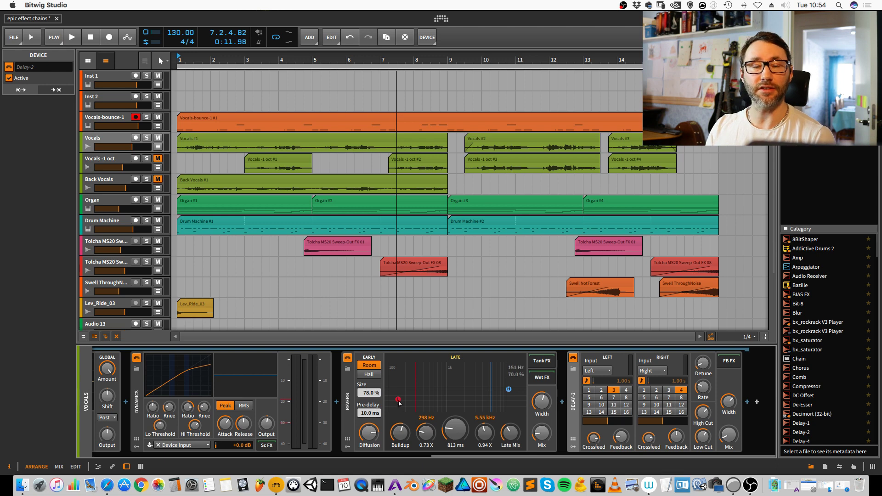
pyautogui.moveTo(577, 408); pyautogui.dragTo(342, 401)
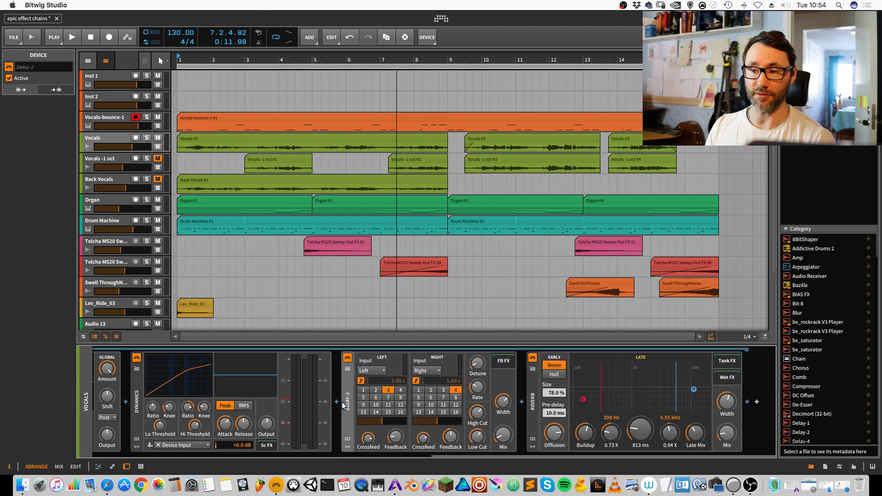
pyautogui.press('space')
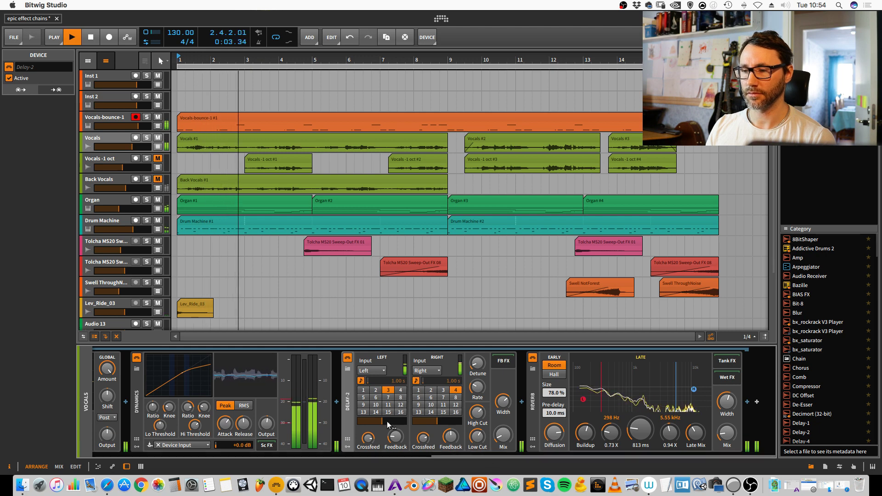
pyautogui.press('space')
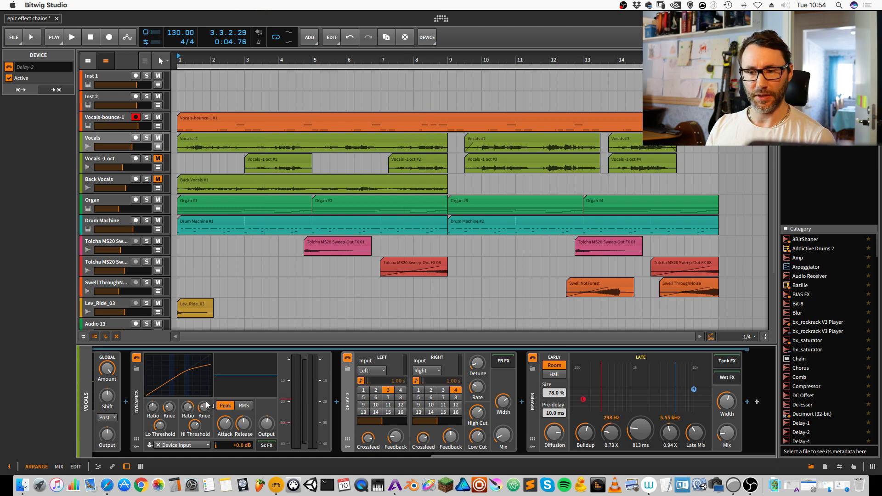
# Step: Insert Bitwig's Blur device between the Dynamics and the Delay-2
pyautogui.click(337, 402)
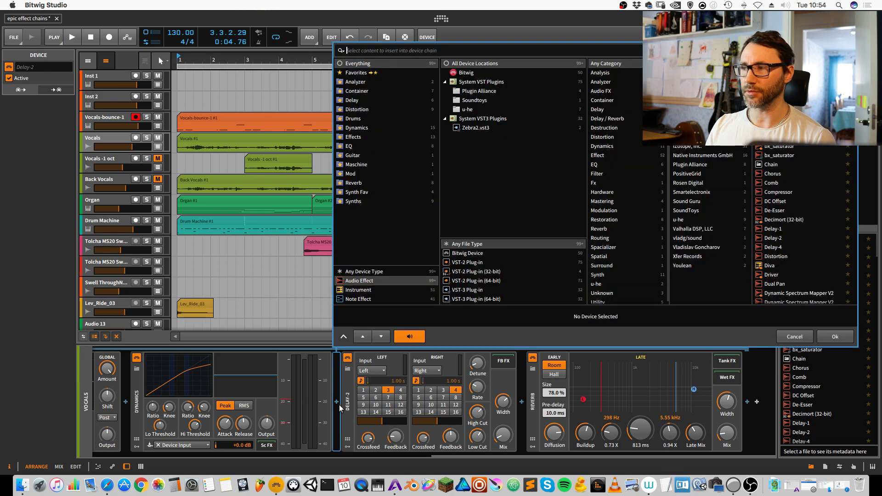
pyautogui.click(484, 73)
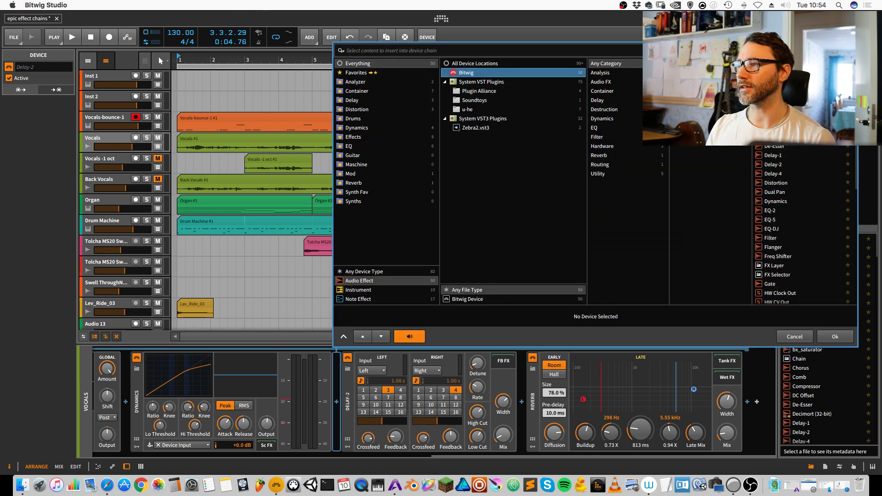
pyautogui.click(771, 91)
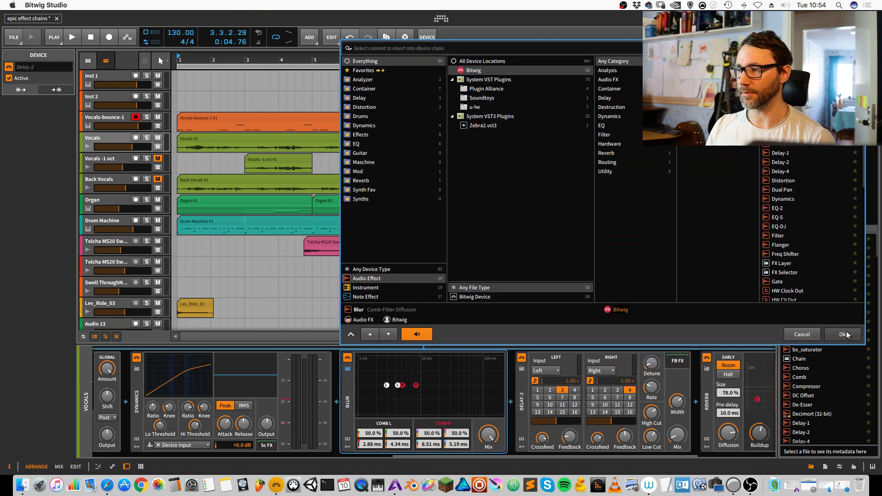
pyautogui.click(844, 334)
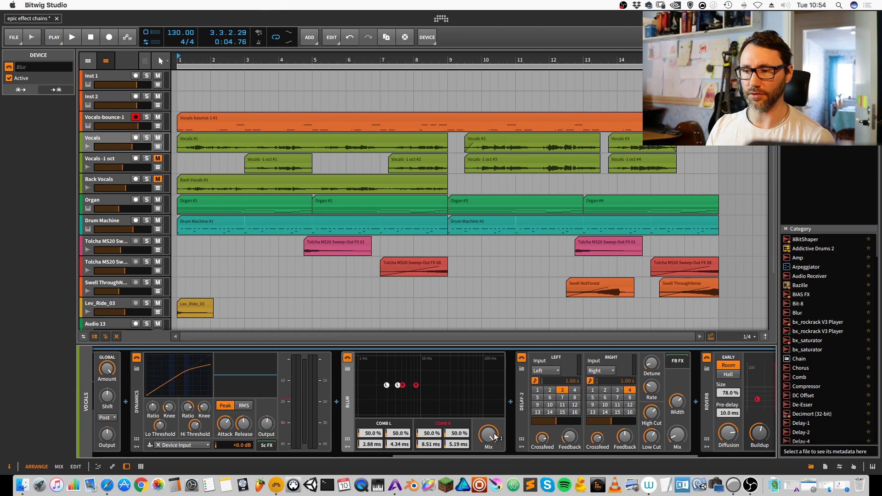
pyautogui.moveTo(494, 437)
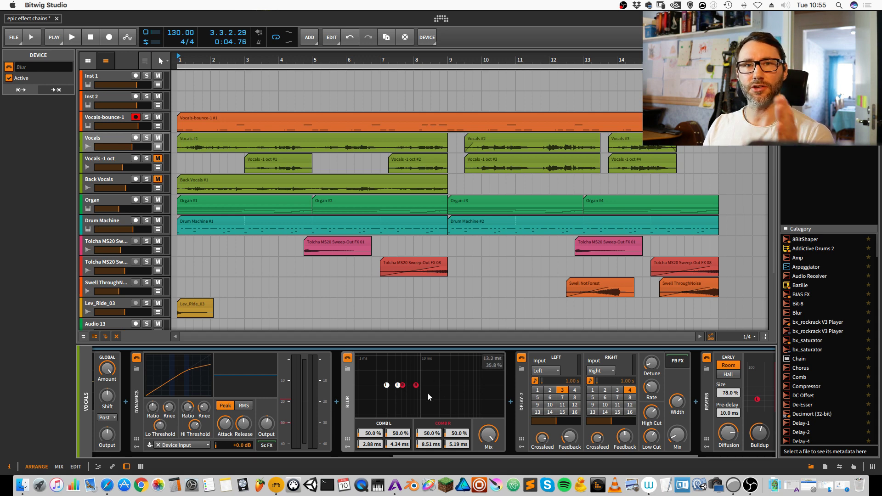
# Step: Insert Bitwig's Multiband FX-2 container between the Dynamics and the Blur
pyautogui.click(337, 402)
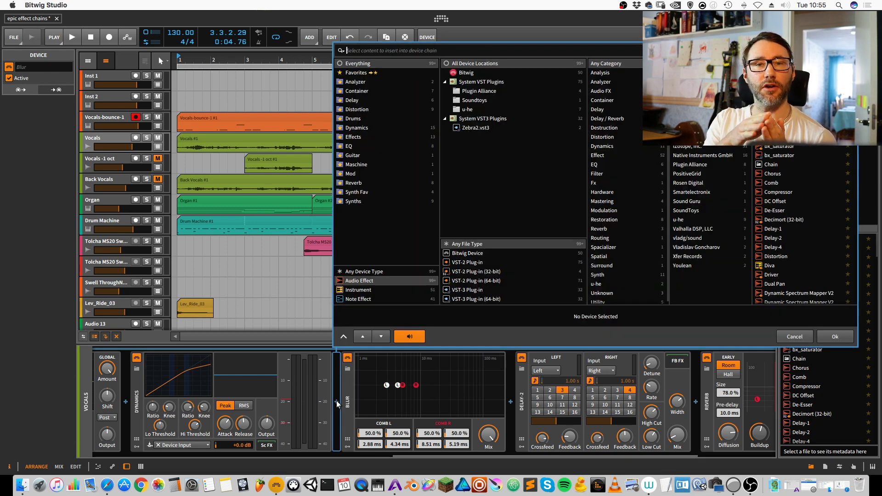
pyautogui.click(473, 72)
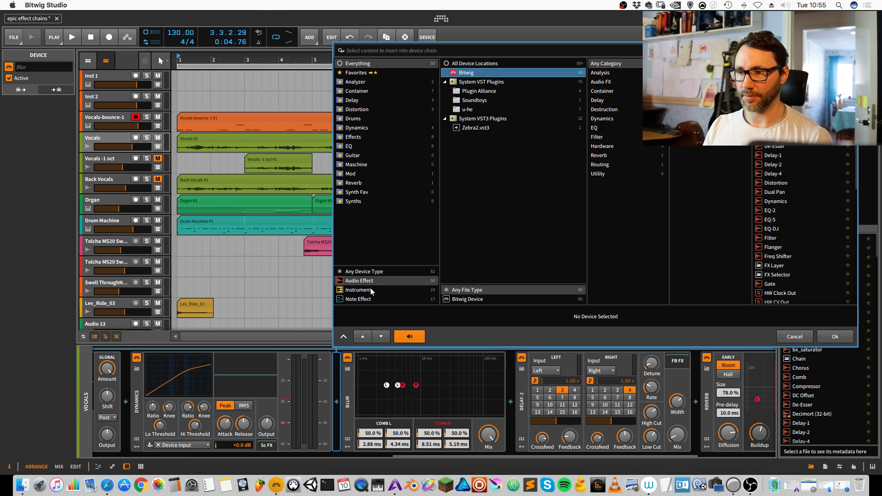
pyautogui.scroll(-5, 806, 172)
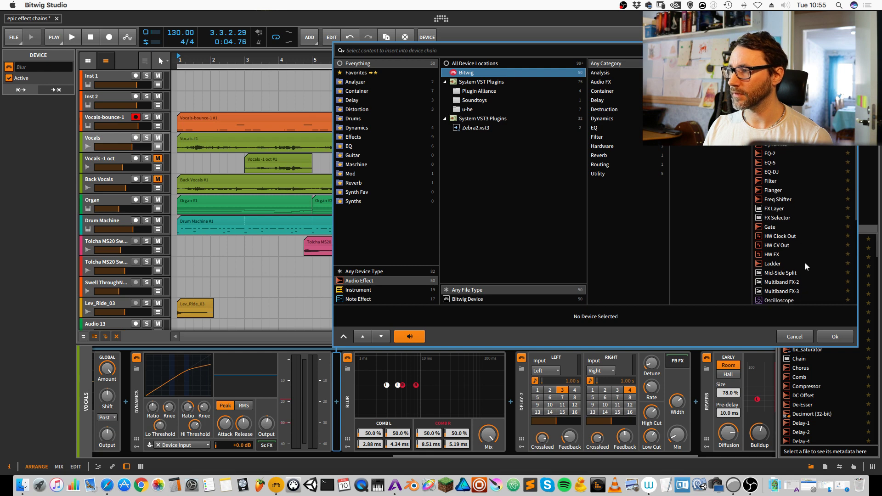
pyautogui.click(778, 250)
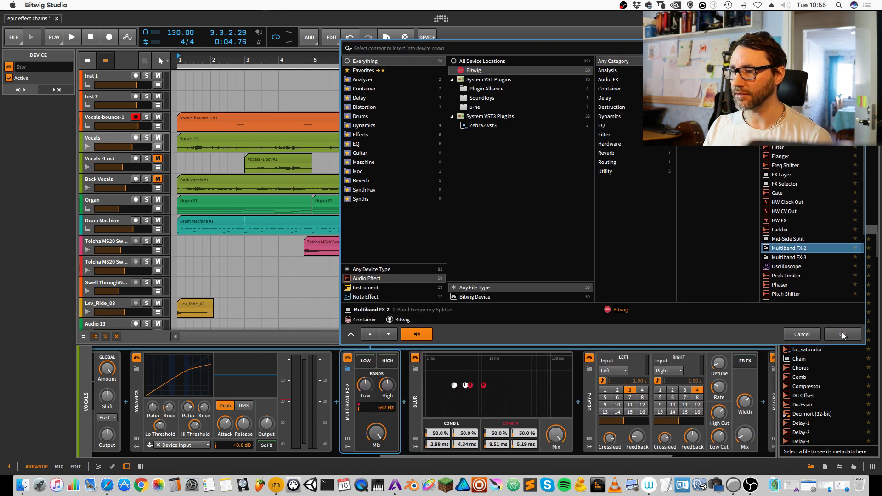
pyautogui.click(842, 333)
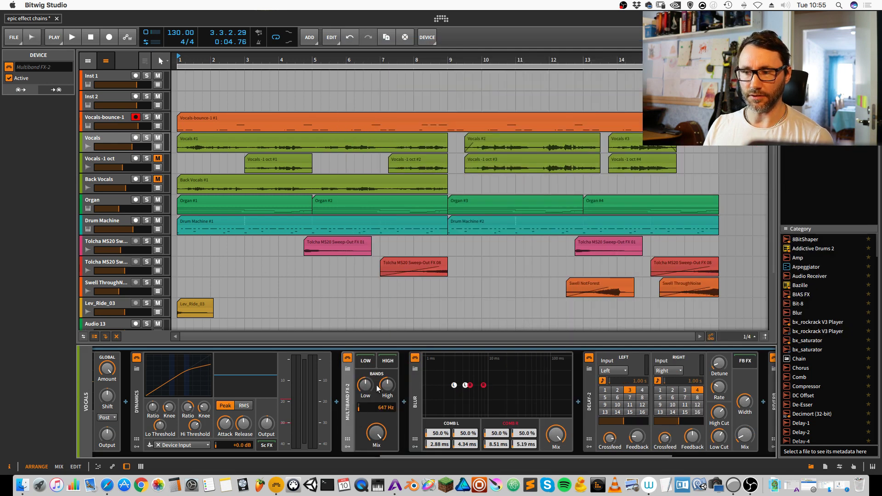
# Step: Set the Multiband FX-2's split frequency to 445 Hz and move the Blur into its High band
pyautogui.click(366, 360)
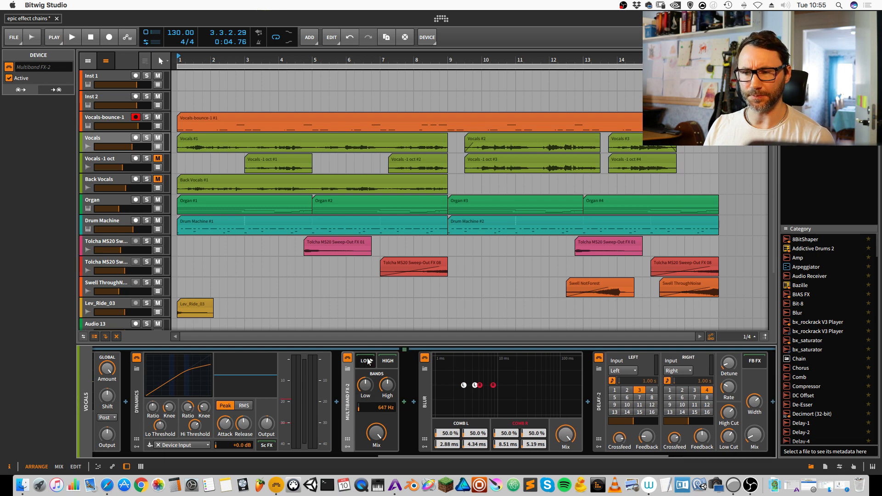
pyautogui.click(368, 360)
pyautogui.click(388, 361)
pyautogui.click(388, 361)
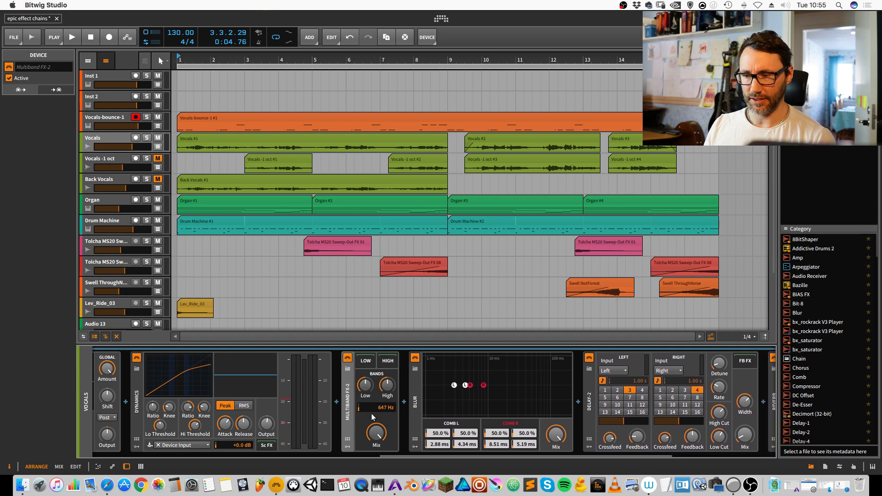
pyautogui.moveTo(376, 407)
pyautogui.mouseDown()
pyautogui.moveTo(376, 418)
pyautogui.moveTo(376, 404)
pyautogui.mouseUp()
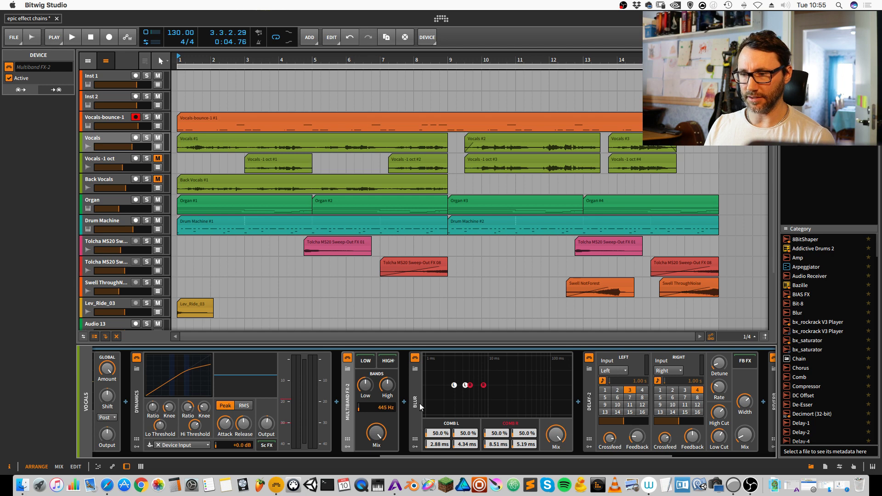
pyautogui.click(417, 399)
pyautogui.moveTo(390, 362); pyautogui.dragTo(387, 363)
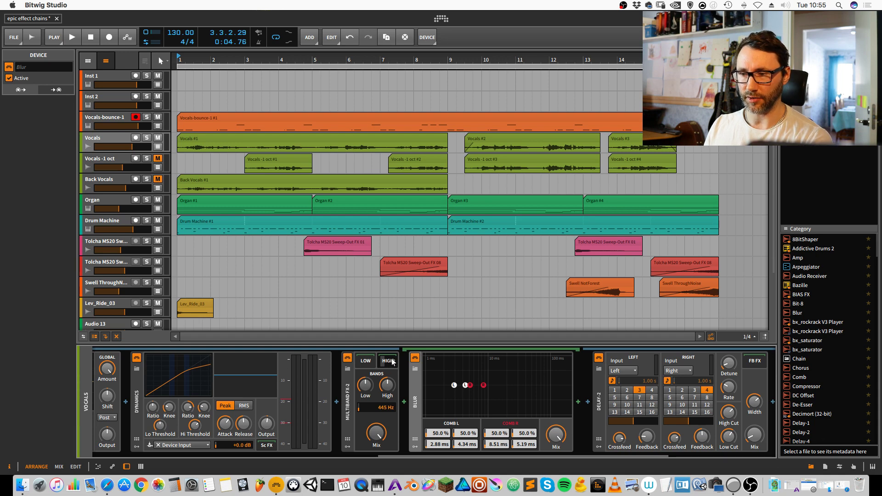
# Step: Solo the Vocals track and lower the Blur's mix during playback
pyautogui.press('space')
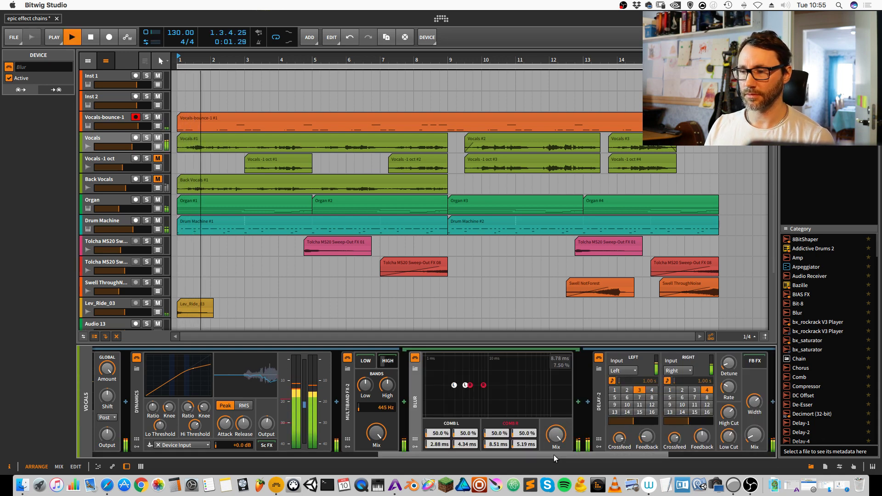
pyautogui.click(146, 138)
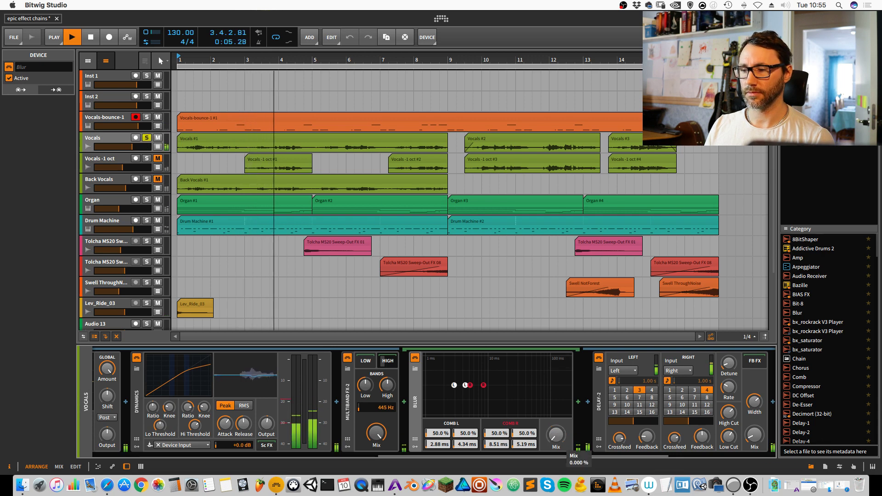
pyautogui.moveTo(556, 438); pyautogui.dragTo(554, 461)
pyautogui.press('space')
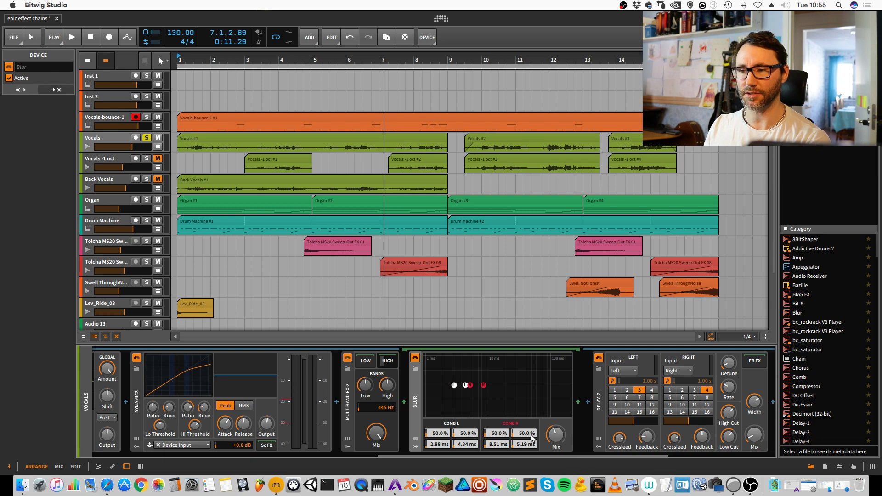
# Step: Audition the full mix with the vocals unsoloed and the High band folded away, and move the Delay-2 behind the Reverb
pyautogui.click(391, 361)
pyautogui.press('space')
pyautogui.moveTo(457, 454); pyautogui.dragTo(785, 448)
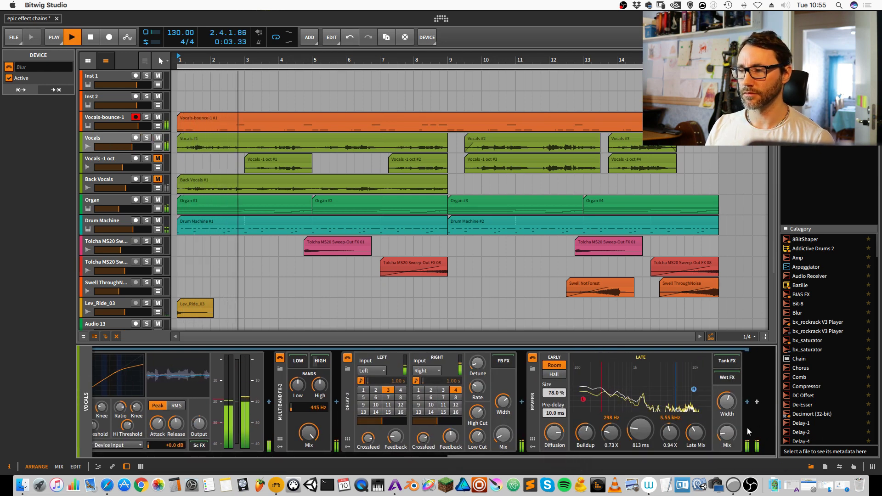
pyautogui.press('space')
pyautogui.moveTo(727, 433); pyautogui.dragTo(723, 436)
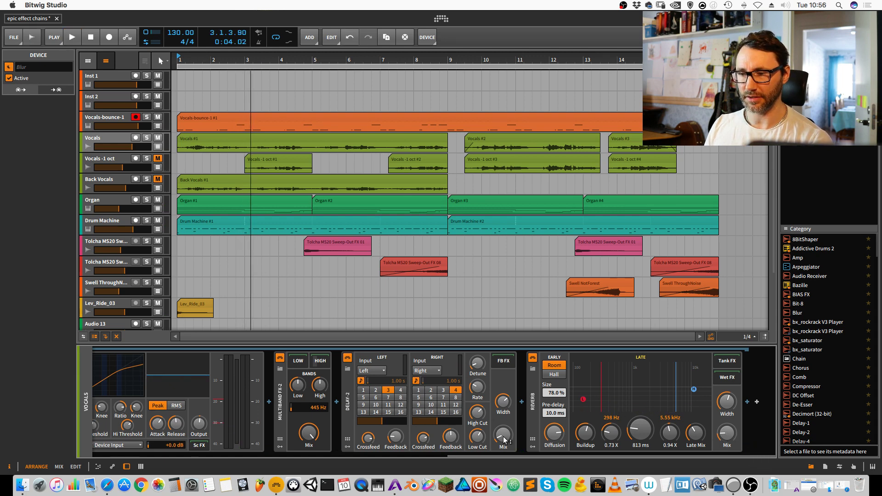
pyautogui.moveTo(349, 409); pyautogui.dragTo(714, 408)
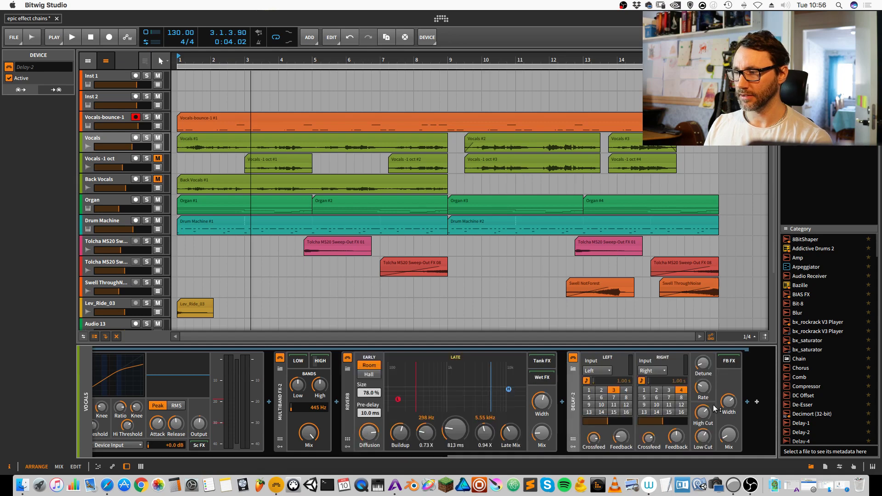
# Step: Insert a second Dynamics device after the Delay-2 at the end of the chain
pyautogui.click(746, 402)
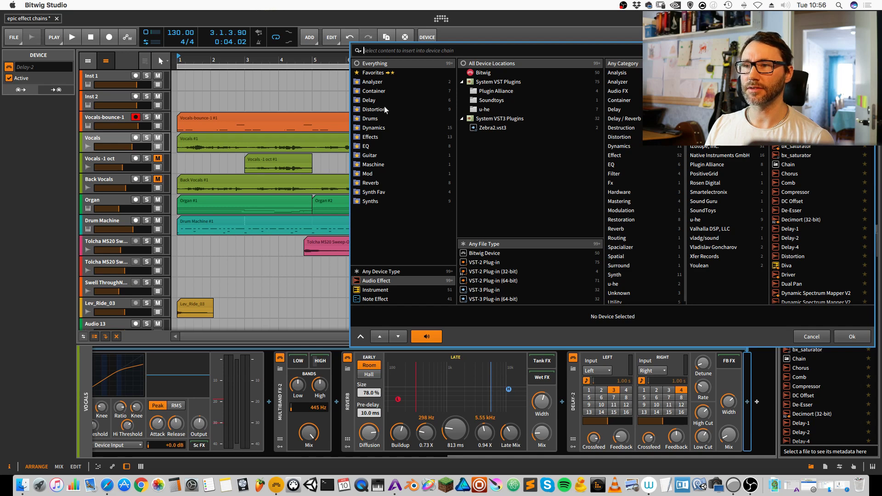
pyautogui.click(381, 128)
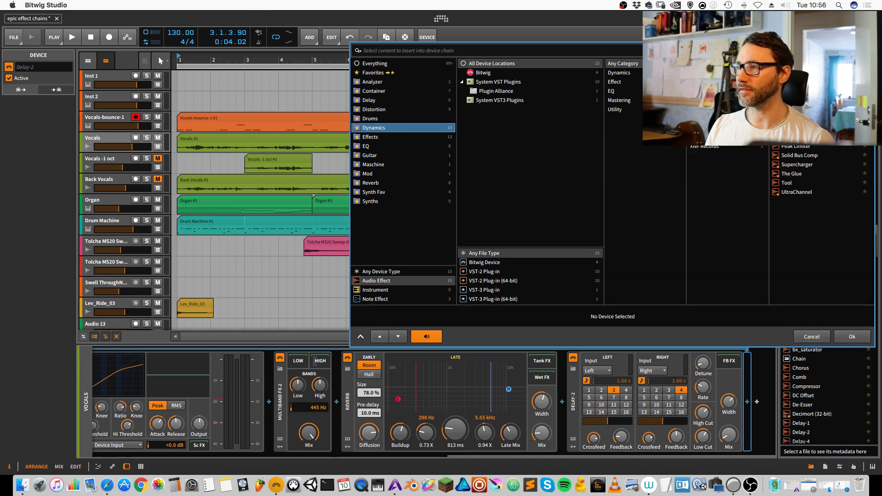
pyautogui.click(794, 82)
pyautogui.click(852, 334)
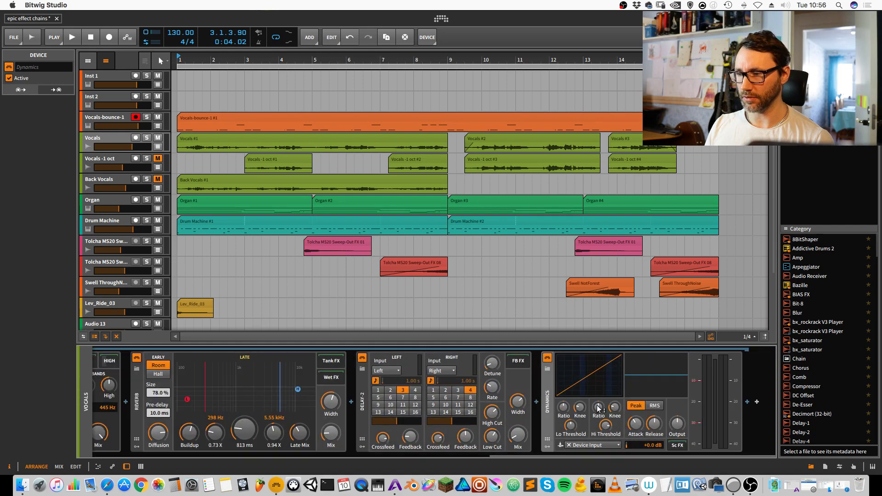
# Step: Lower the last Dynamics' high threshold to about -10.4 dB while auditioning the song's opening repeatedly
pyautogui.press('space')
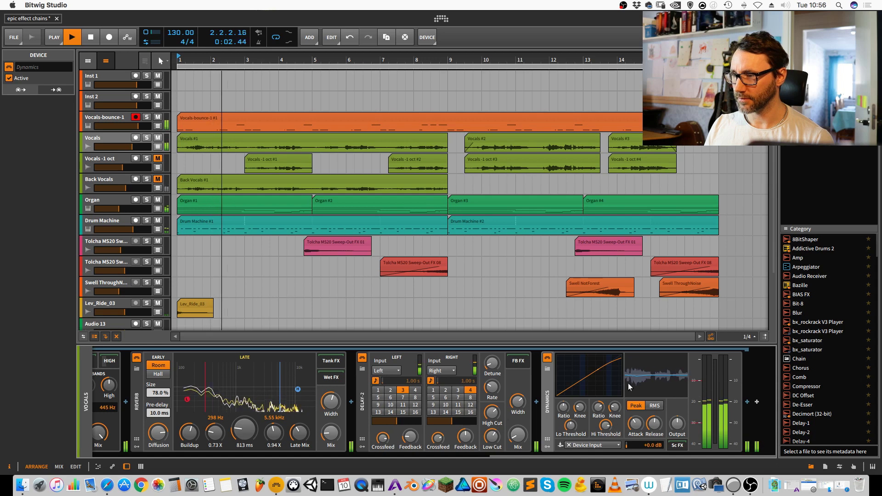
pyautogui.press('space')
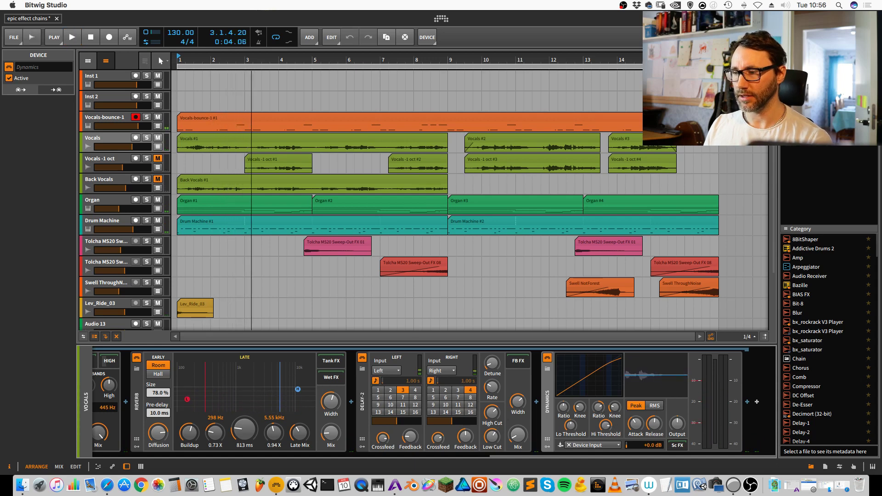
pyautogui.press('space')
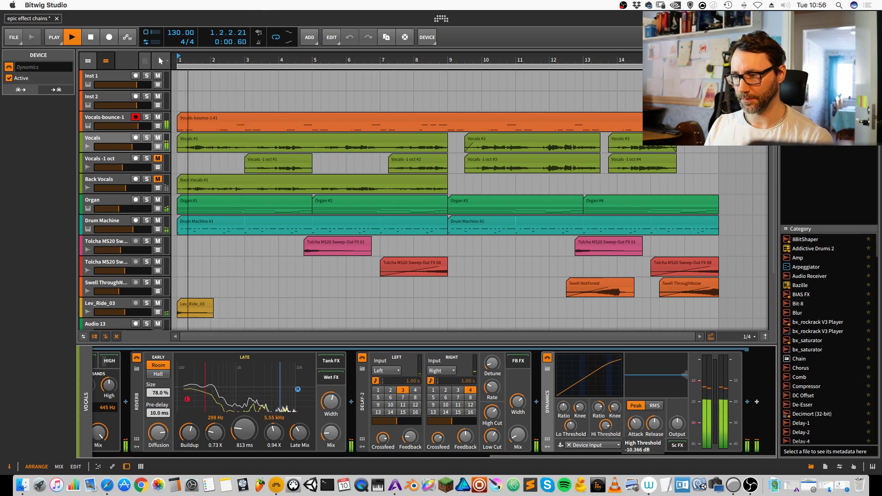
pyautogui.press('space')
pyautogui.press('space')
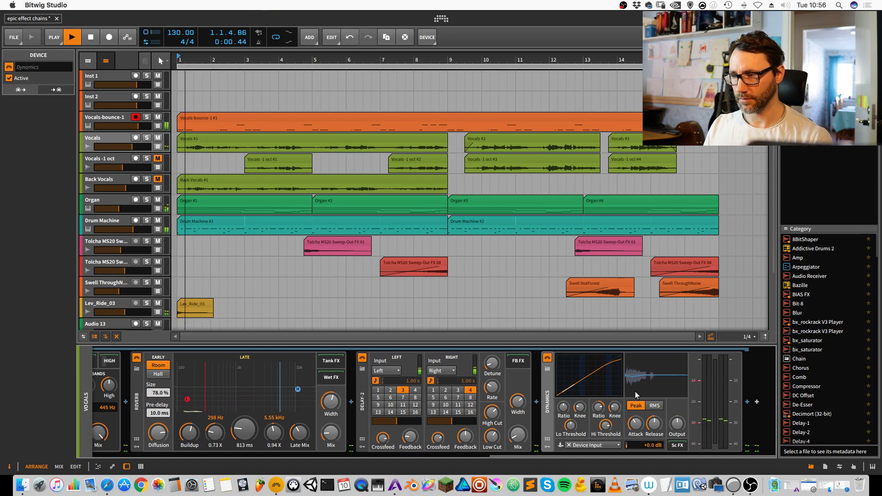
pyautogui.press('space')
pyautogui.press('space')
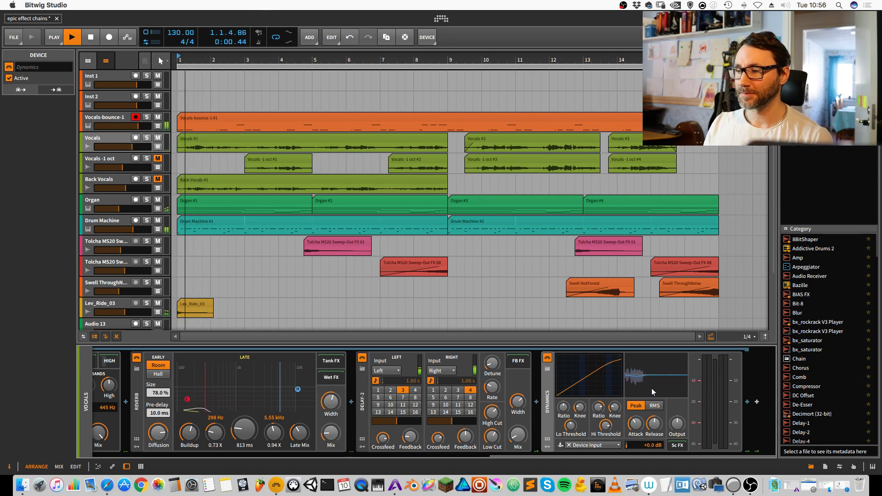
# Step: Fine-tune the last Dynamics' output and high threshold during playback, and review the whole device chain
pyautogui.moveTo(676, 427); pyautogui.dragTo(676, 421)
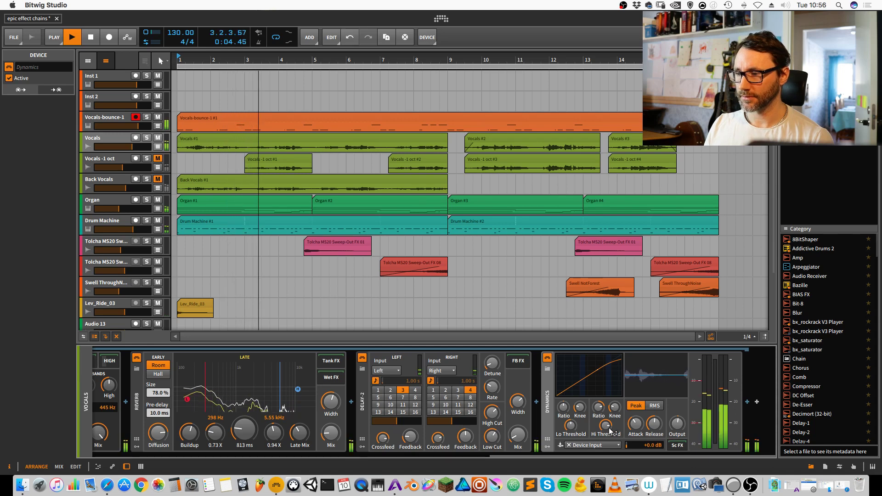
pyautogui.moveTo(609, 428); pyautogui.dragTo(151, 446)
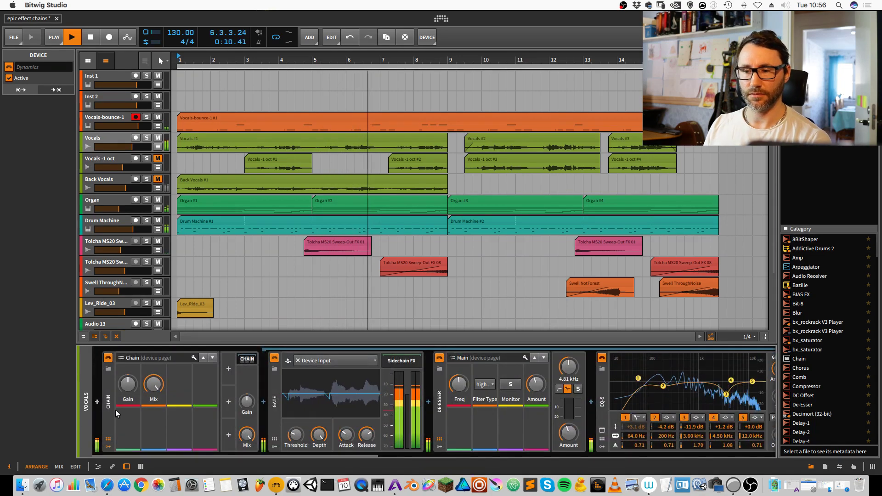
pyautogui.moveTo(359, 453); pyautogui.dragTo(769, 462)
pyautogui.moveTo(706, 453); pyautogui.dragTo(247, 448)
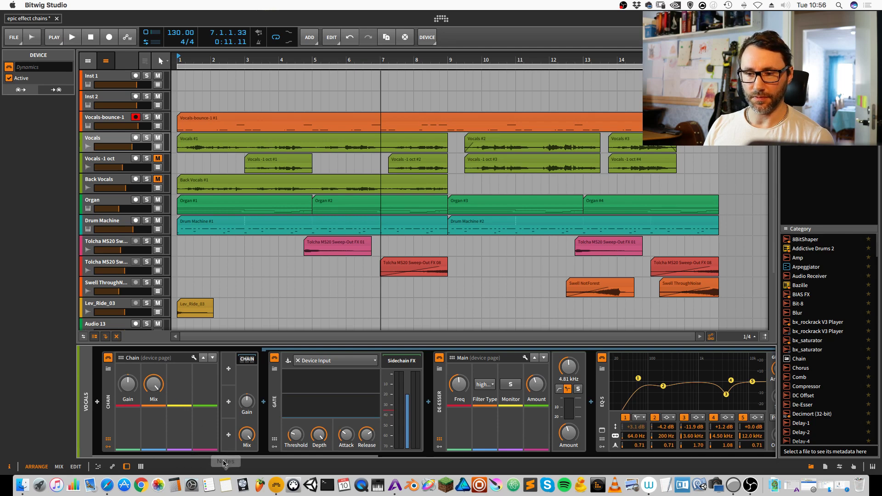
# Step: Fold away the devices nested in the Chain container, keeping its remote controls page shown
pyautogui.doubleClick(105, 440)
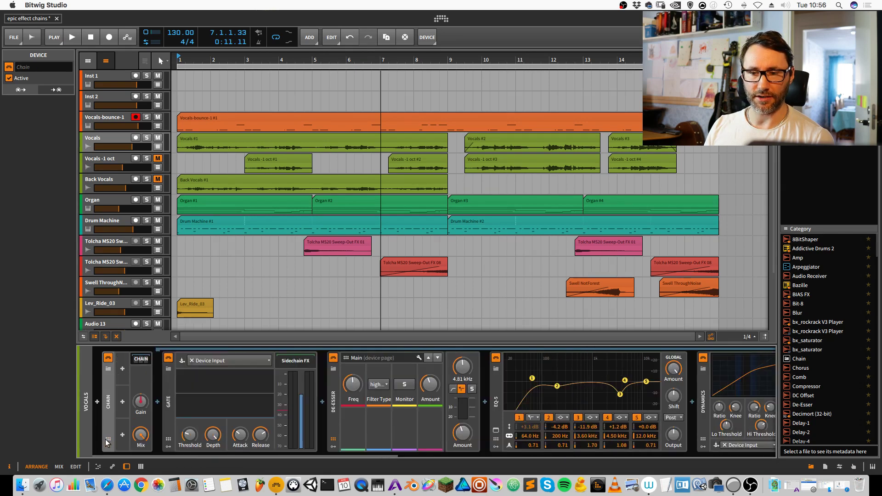
pyautogui.click(106, 438)
pyautogui.click(249, 359)
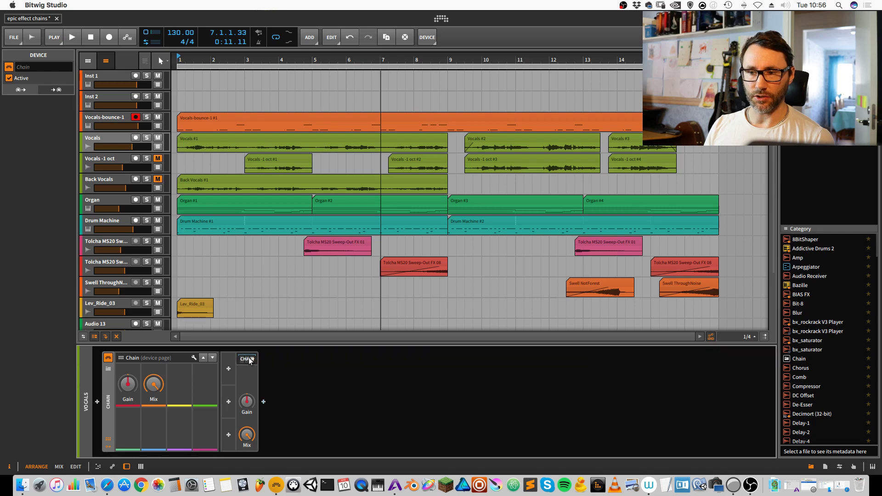
pyautogui.click(247, 358)
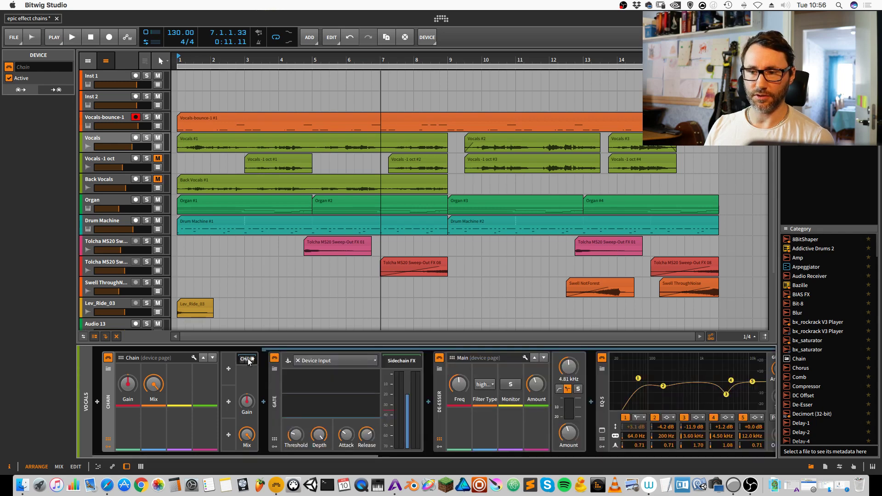
pyautogui.click(247, 358)
pyautogui.click(247, 359)
pyautogui.click(247, 359)
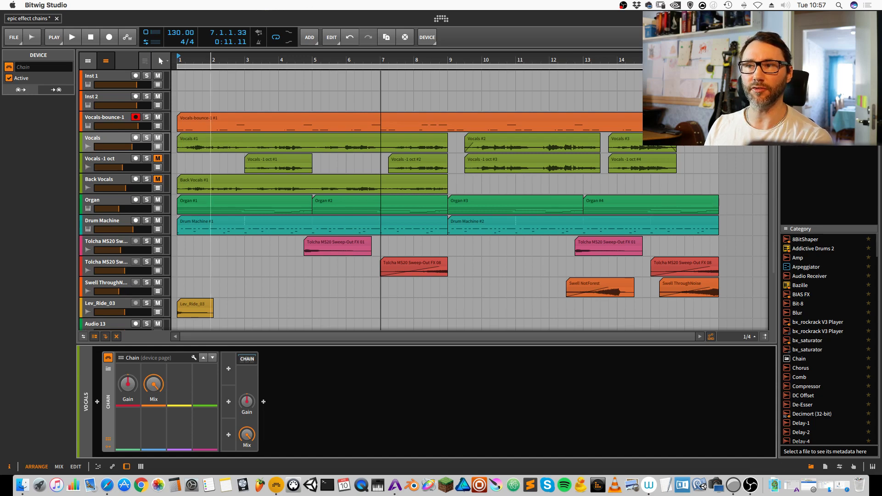
# Step: Compare dry and processed vocals during playback by lowering the Chain's mix to 0 % and restoring it to full
pyautogui.press('space')
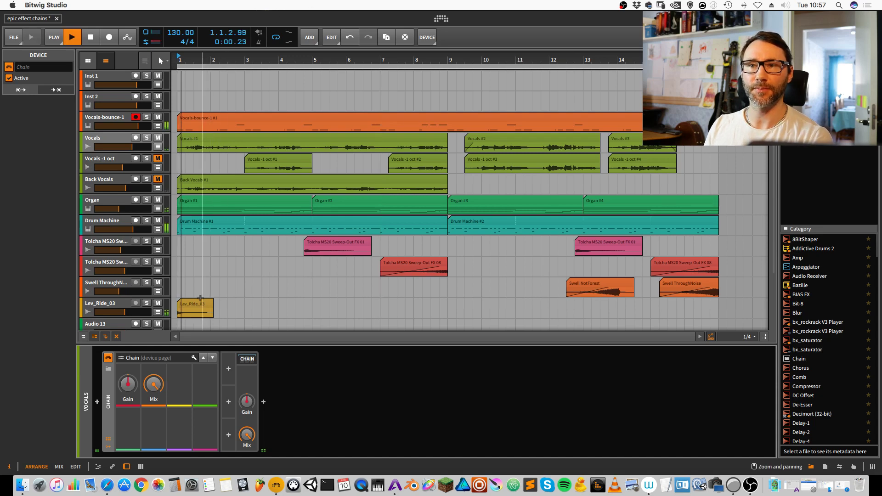
pyautogui.press('space')
pyautogui.click(153, 382)
pyautogui.press('space')
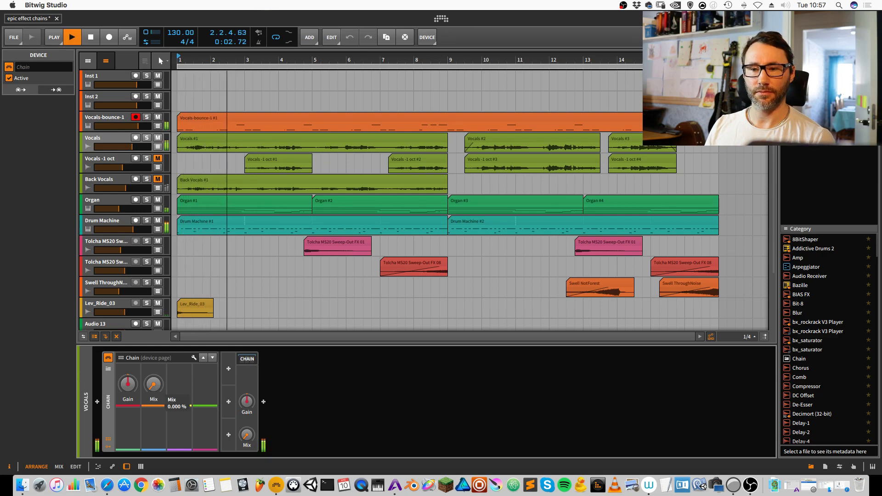
pyautogui.moveTo(152, 386); pyautogui.dragTo(152, 310)
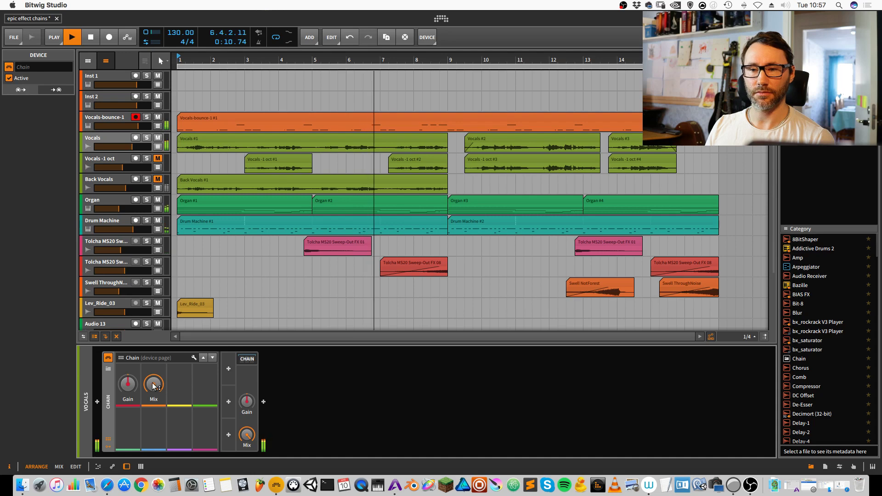
pyautogui.moveTo(152, 386)
pyautogui.mouseDown()
pyautogui.moveTo(152, 413)
pyautogui.moveTo(151, 377)
pyautogui.mouseUp()
pyautogui.press('space')
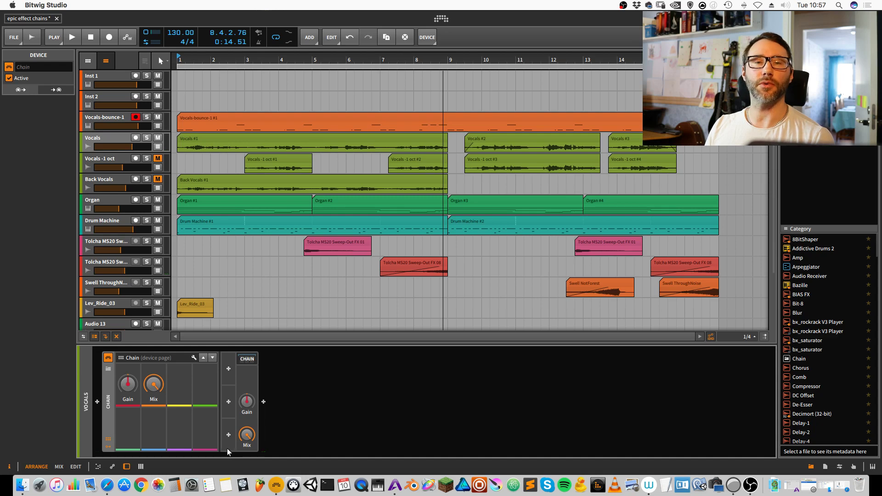
# Step: Unfold the Chain container's nested devices and add a Macro-4 modulator to the container
pyautogui.click(252, 358)
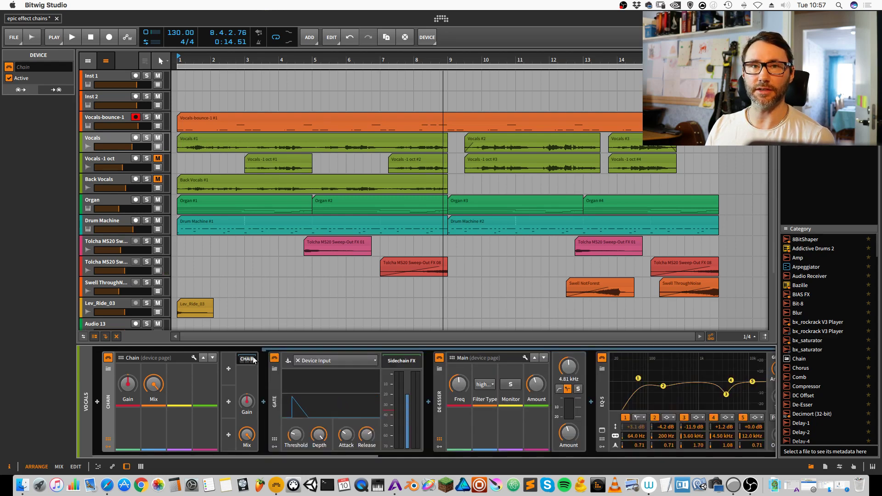
pyautogui.click(194, 358)
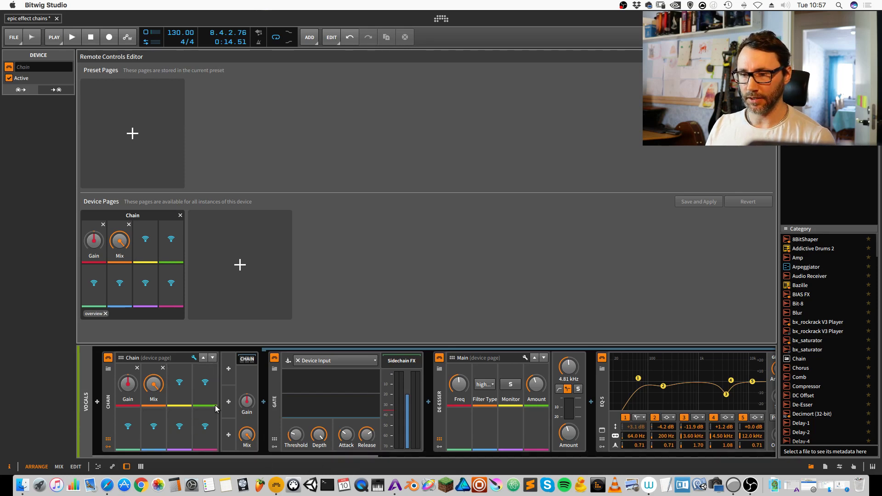
pyautogui.click(177, 384)
pyautogui.moveTo(348, 453); pyautogui.dragTo(657, 456)
pyautogui.hscroll(-15, 706, 456)
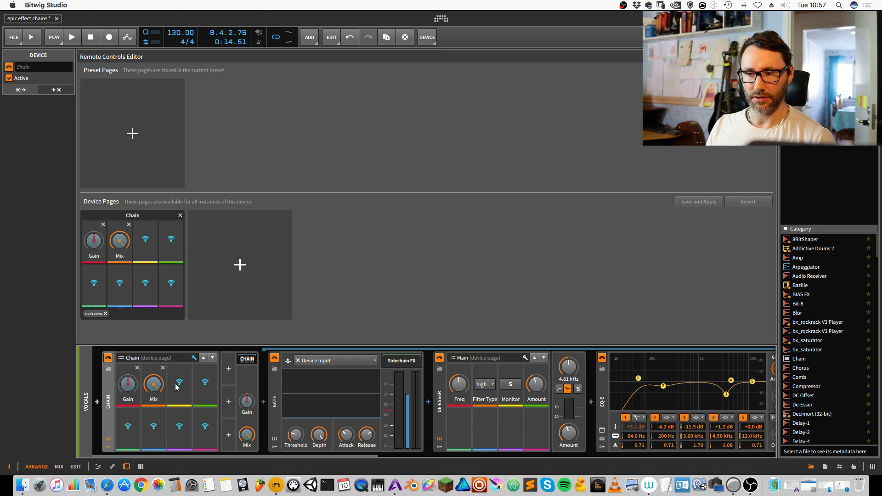
pyautogui.click(228, 370)
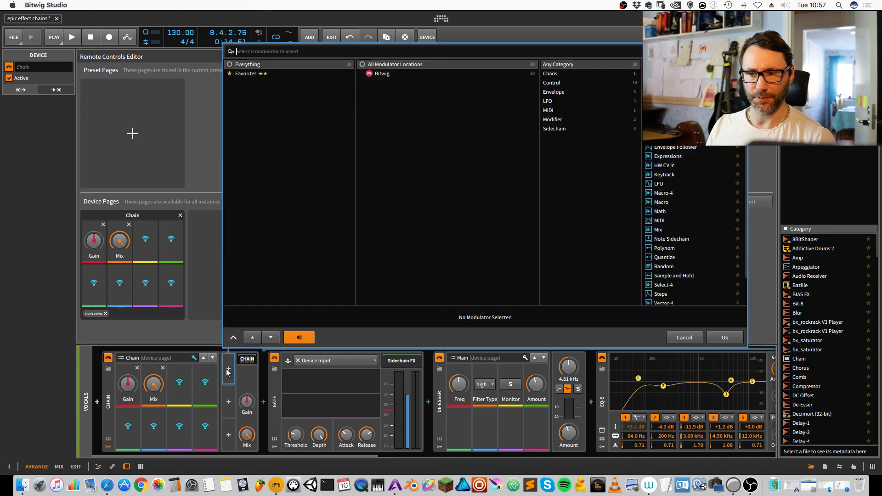
pyautogui.click(677, 192)
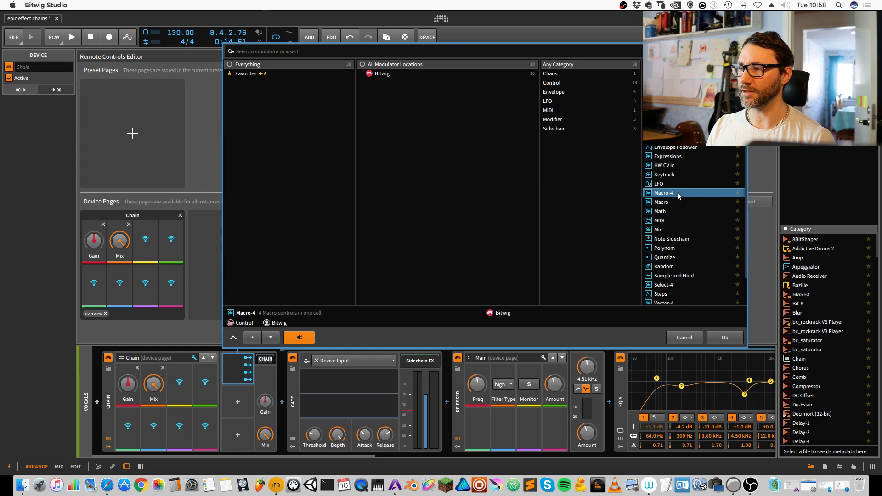
pyautogui.click(734, 342)
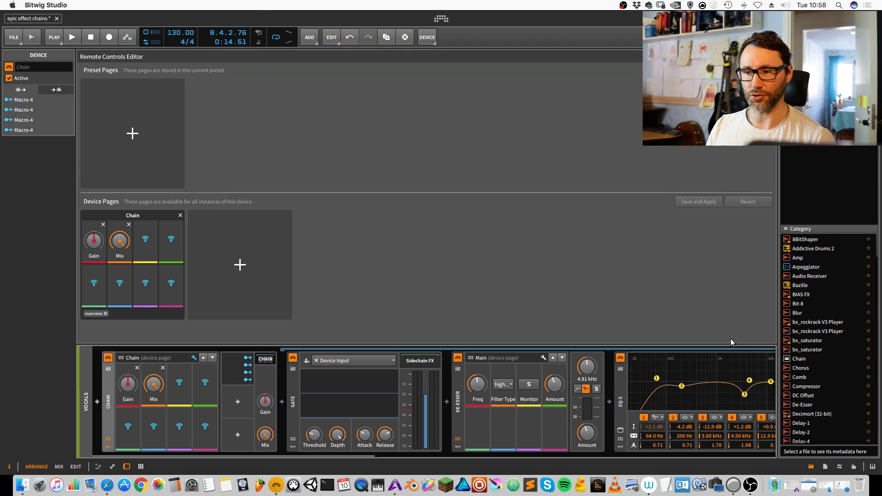
# Step: Map the first Macro-4 control to the Reverb's mix with a modulation amount of 0.58
pyautogui.click(247, 361)
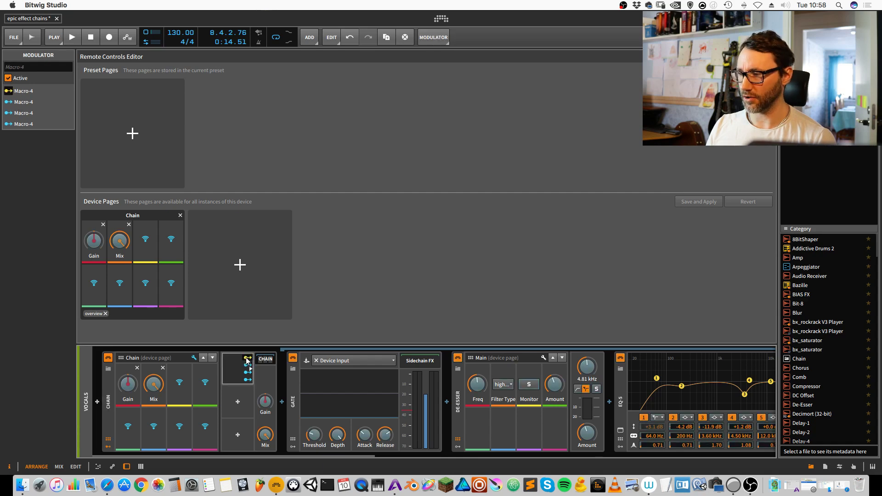
pyautogui.moveTo(356, 454); pyautogui.dragTo(754, 450)
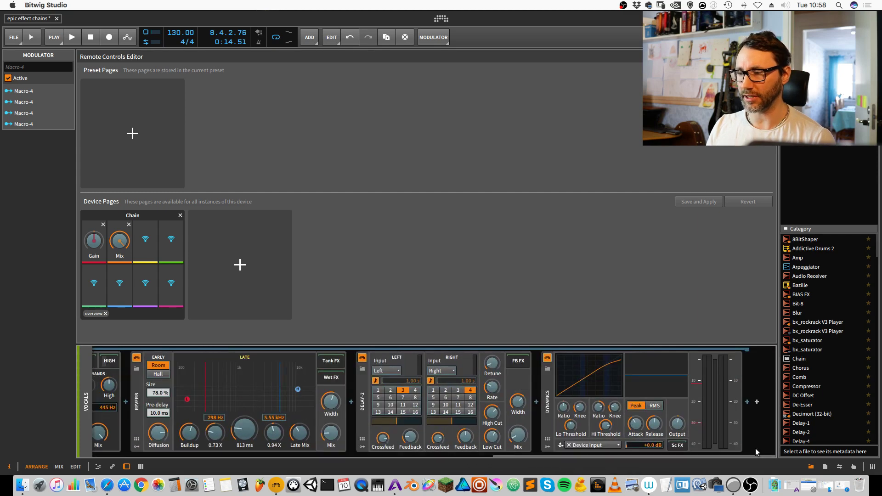
pyautogui.moveTo(679, 453); pyautogui.dragTo(626, 459)
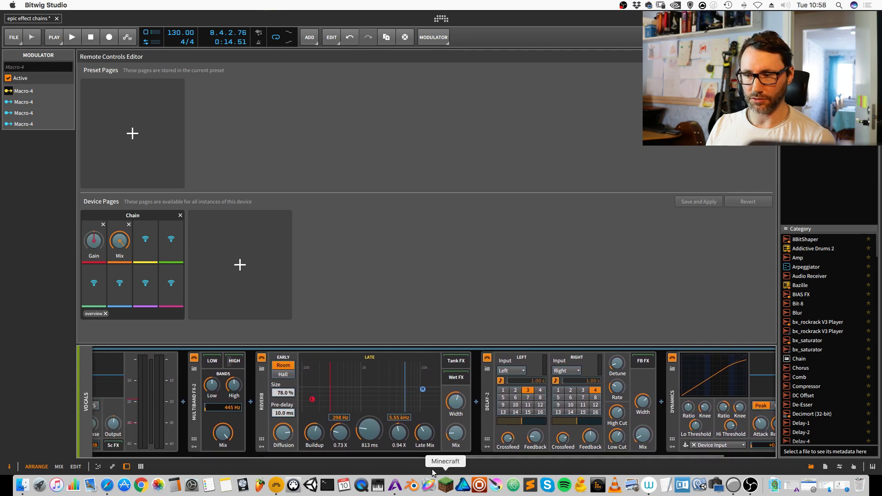
pyautogui.click(457, 439)
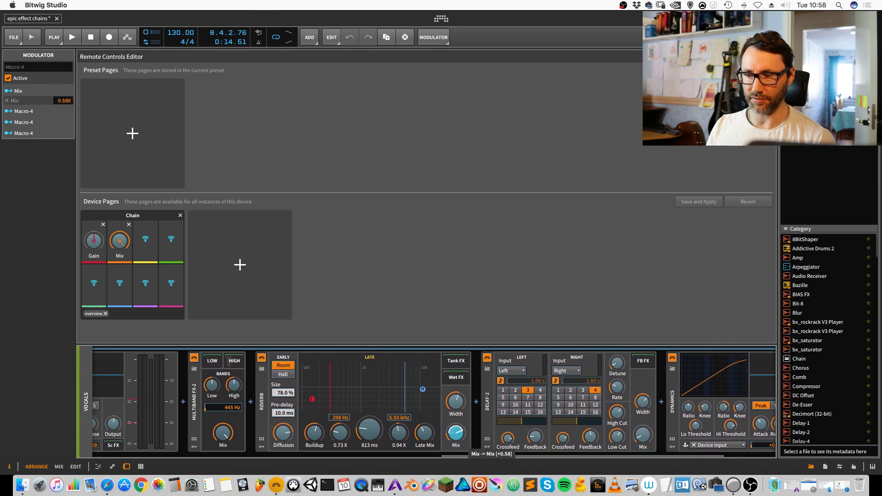
# Step: Map the second Macro-4 control to the Delay-2's mix with a modulation amount of 0.34
pyautogui.moveTo(467, 457); pyautogui.dragTo(141, 456)
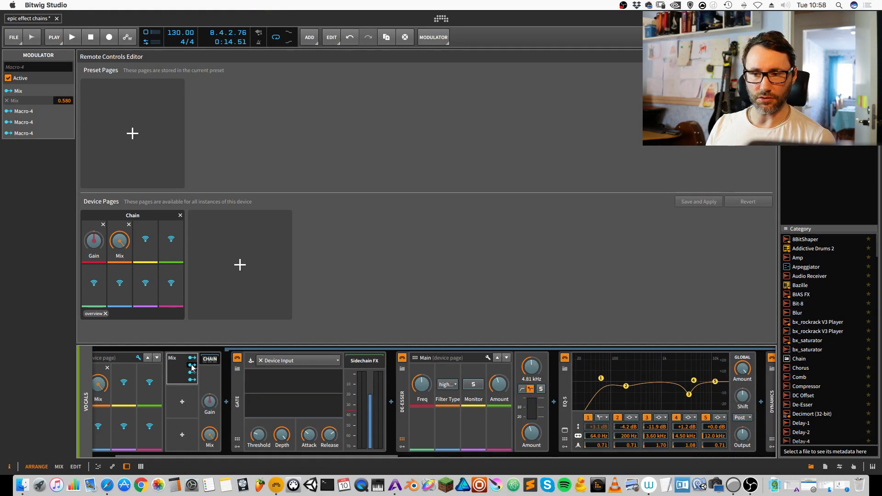
pyautogui.moveTo(380, 456); pyautogui.dragTo(756, 448)
pyautogui.moveTo(518, 436); pyautogui.dragTo(517, 421)
# Step: Map the third Macro-4 control to the Reverb's reverb time by 0.57 and room size by 0.258
pyautogui.moveTo(525, 456); pyautogui.dragTo(137, 455)
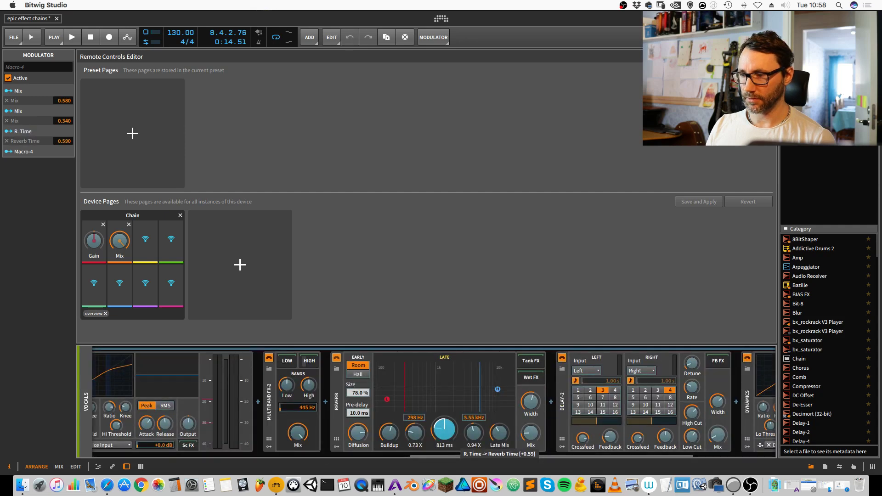
pyautogui.moveTo(443, 430); pyautogui.dragTo(444, 432)
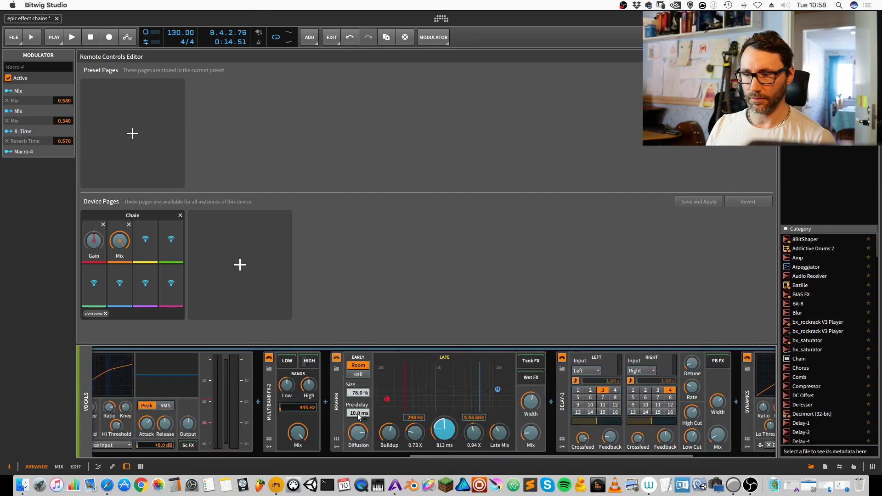
pyautogui.moveTo(357, 395); pyautogui.dragTo(357, 388)
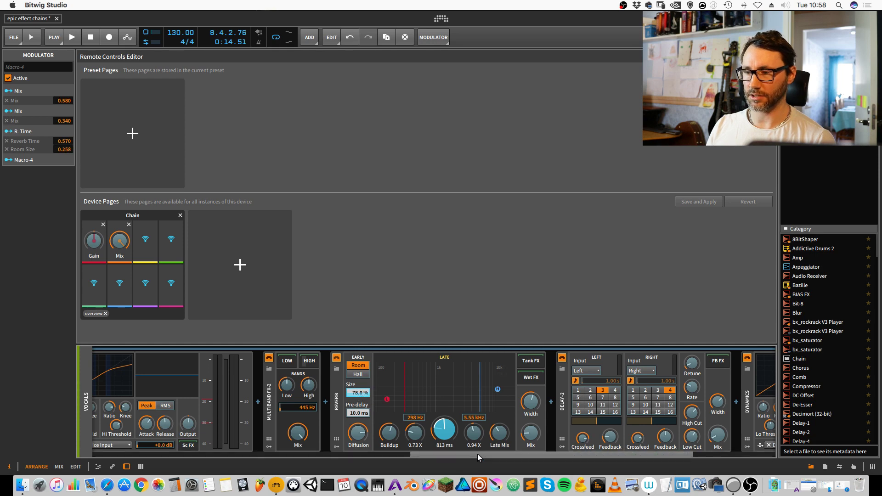
pyautogui.moveTo(478, 456); pyautogui.dragTo(160, 456)
pyautogui.click(247, 372)
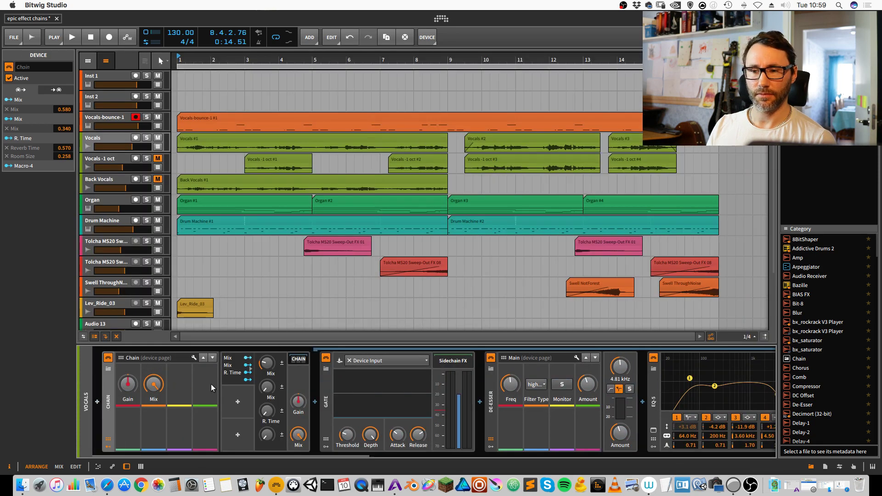
# Step: Create a Perform preset page in the Chain's remote controls and assign the two Mix macros and R. Time to its first three slots
pyautogui.click(191, 357)
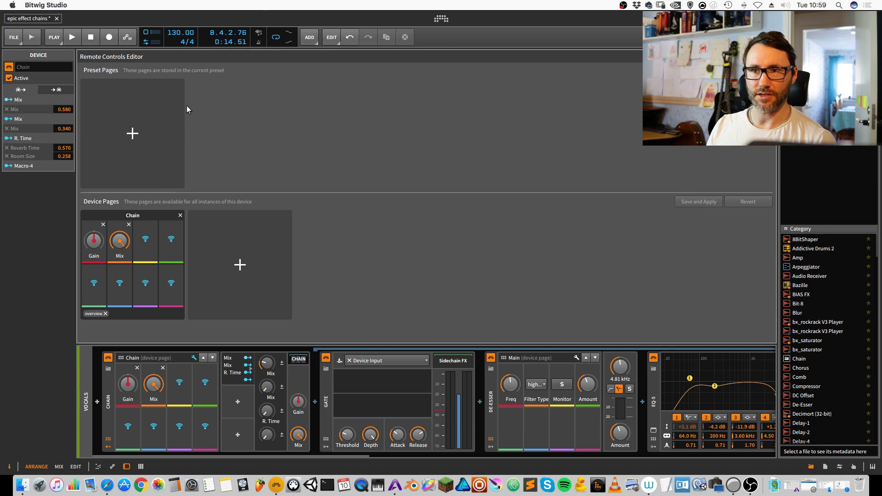
pyautogui.click(132, 134)
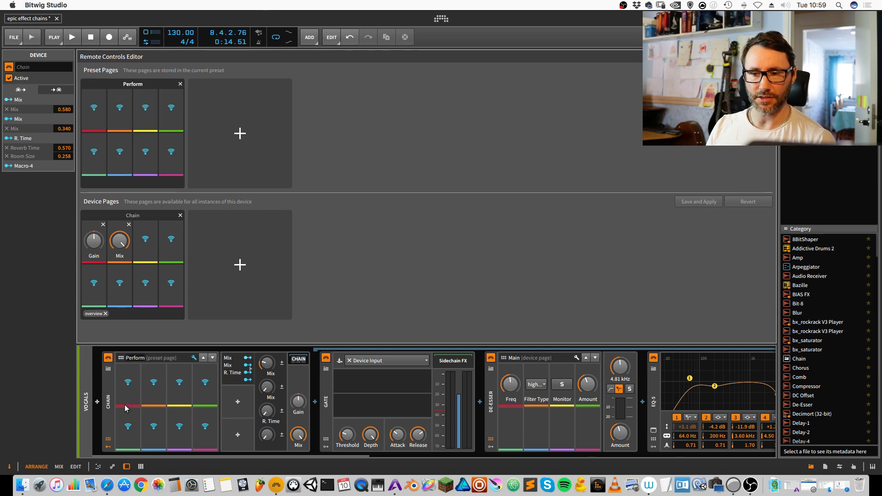
pyautogui.click(129, 384)
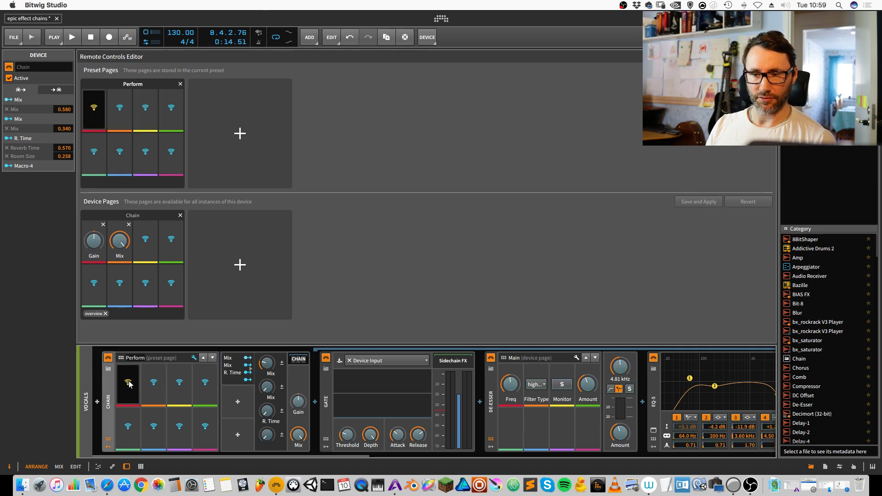
pyautogui.click(252, 366)
pyautogui.click(154, 384)
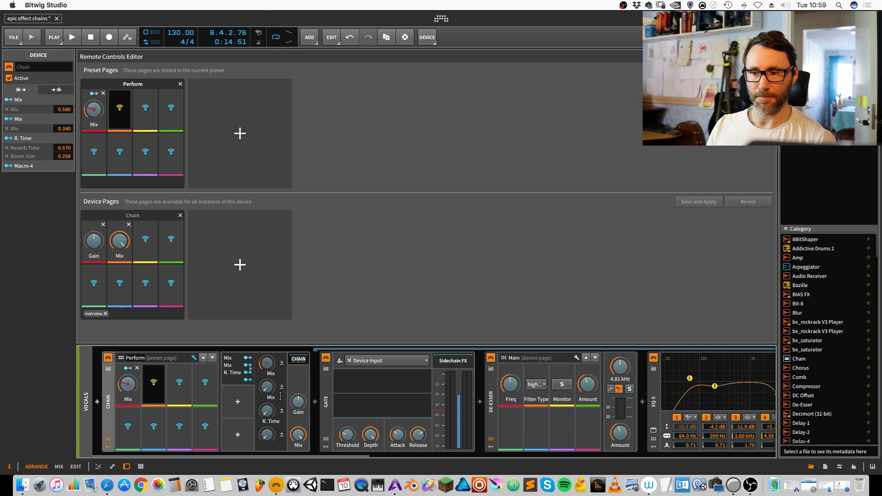
pyautogui.click(268, 386)
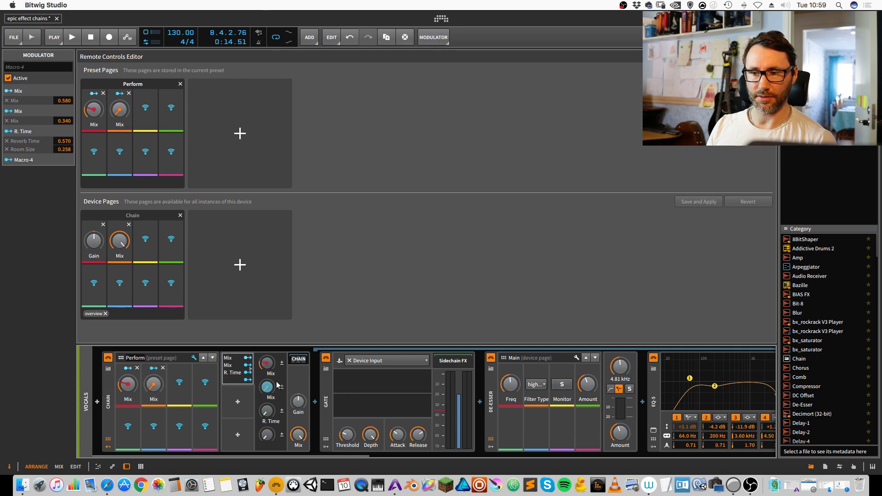
pyautogui.click(179, 382)
pyautogui.click(267, 410)
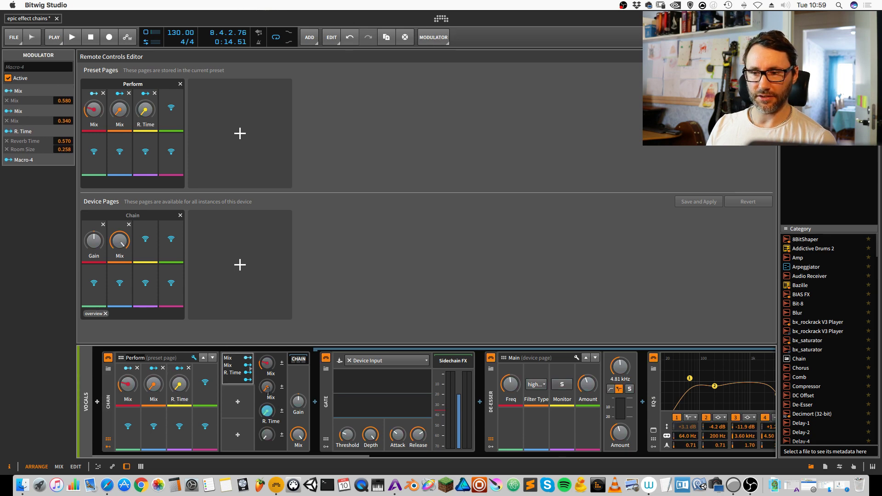
# Step: Assign the Chain's Gain and Mix to the fourth and fifth slots of the Perform page
pyautogui.click(210, 383)
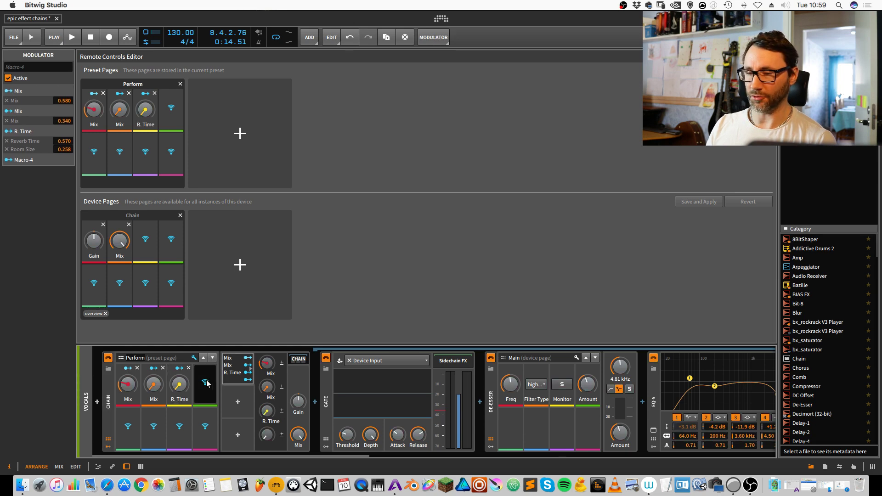
pyautogui.click(299, 404)
pyautogui.click(128, 427)
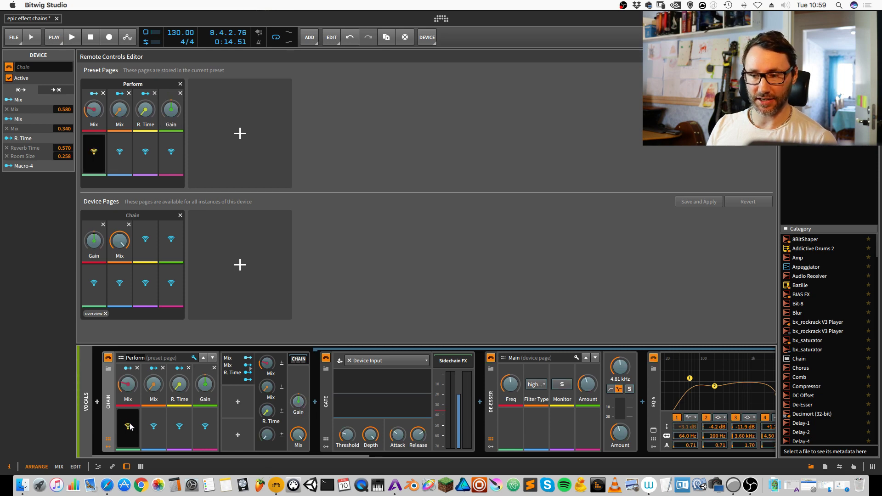
pyautogui.click(298, 434)
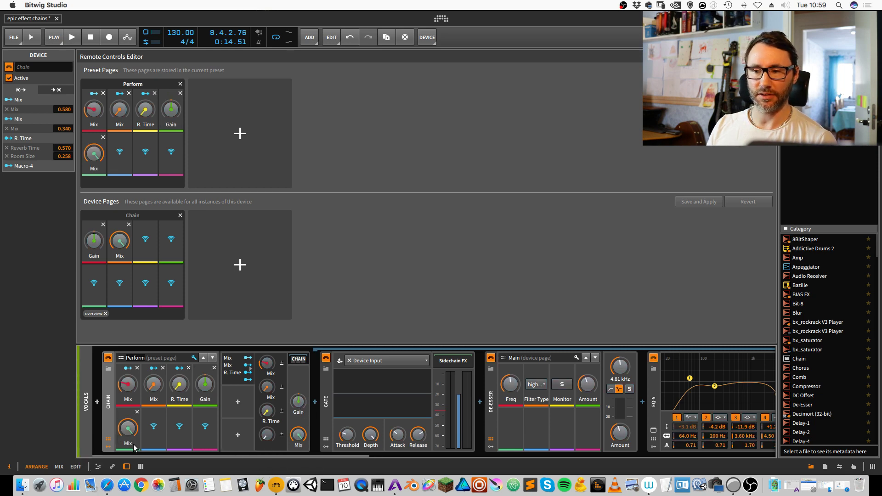
# Step: Fold away the Chain's nested devices and return from the remote controls editor to the arrangement
pyautogui.click(301, 360)
pyautogui.press('Tab')
pyautogui.hotkey('alt', '1')
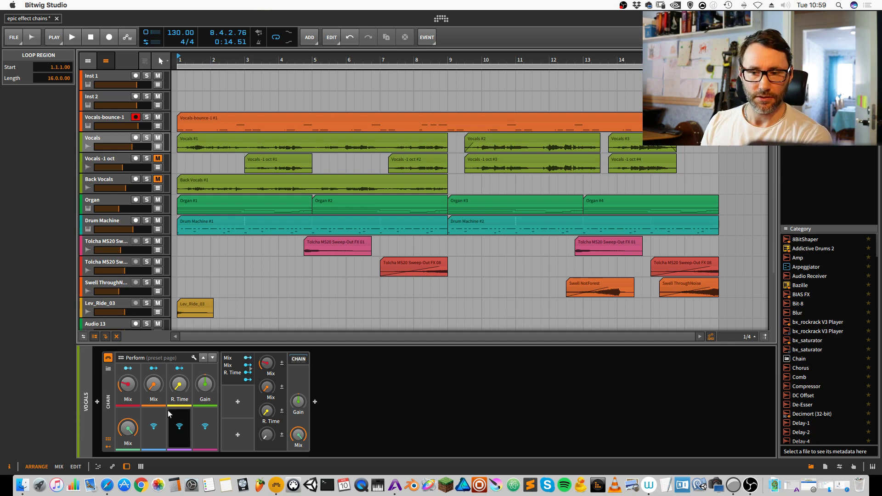
# Step: Lower the reverb mix macro to zero and try out the delay mix and reverb time macros during playback
pyautogui.press('space')
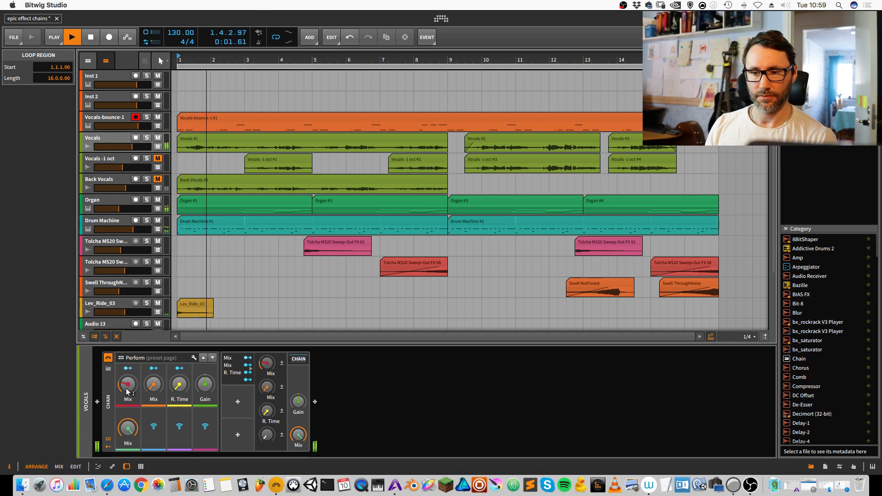
pyautogui.moveTo(127, 389); pyautogui.dragTo(126, 443)
pyautogui.moveTo(153, 386); pyautogui.dragTo(152, 379)
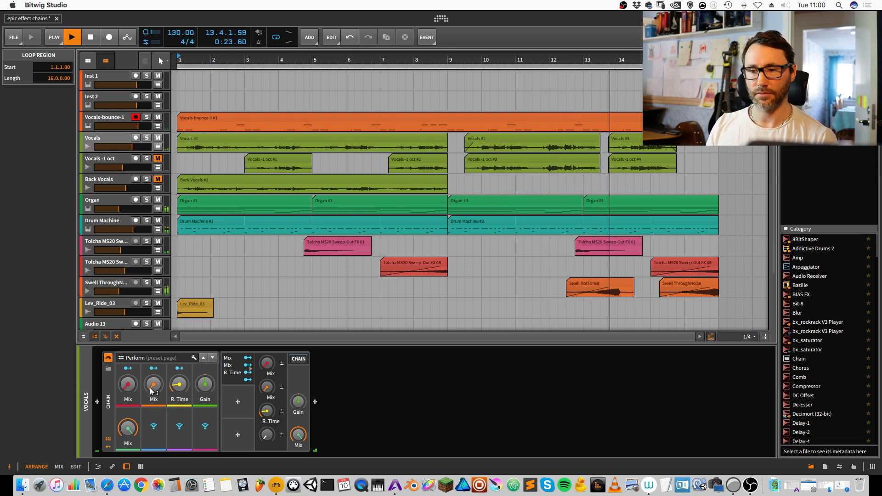
pyautogui.moveTo(152, 391)
pyautogui.mouseDown()
pyautogui.moveTo(152, 367)
pyautogui.moveTo(151, 394)
pyautogui.mouseUp()
pyautogui.press('space')
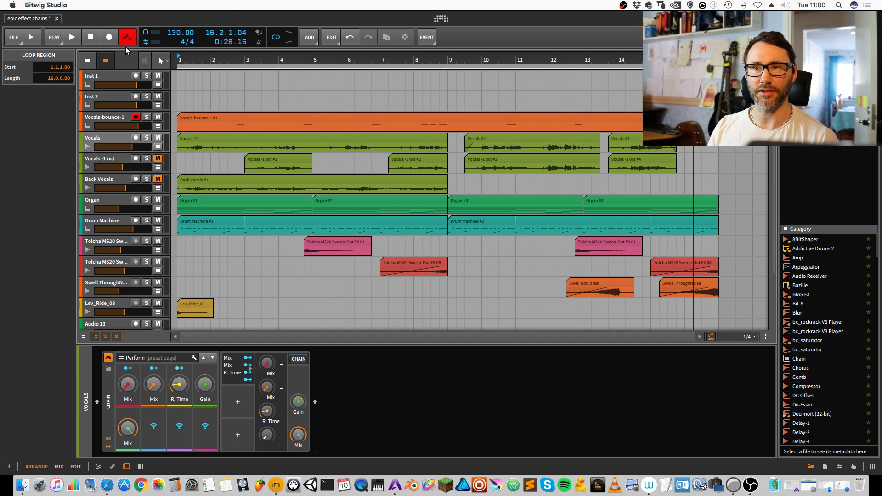
# Step: Record automation of the Perform page's macro knobs while the song plays, moving the delay mix and reverb time
pyautogui.press('space')
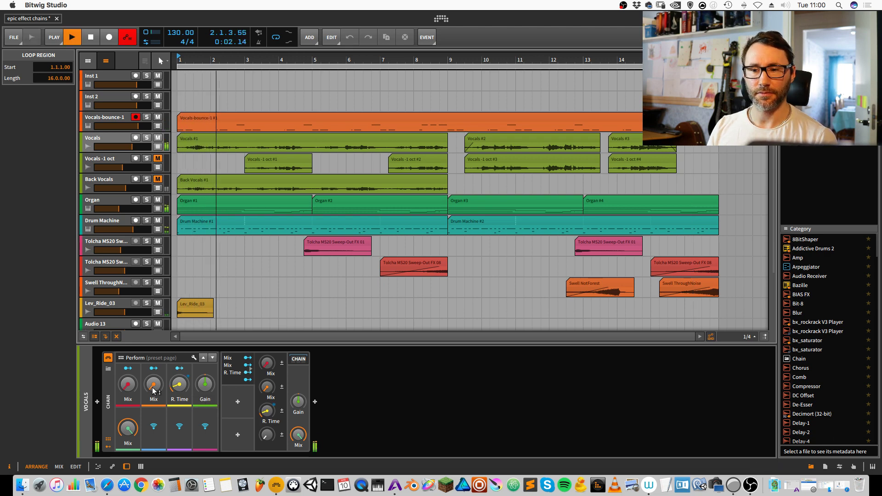
pyautogui.moveTo(153, 387); pyautogui.dragTo(128, 414)
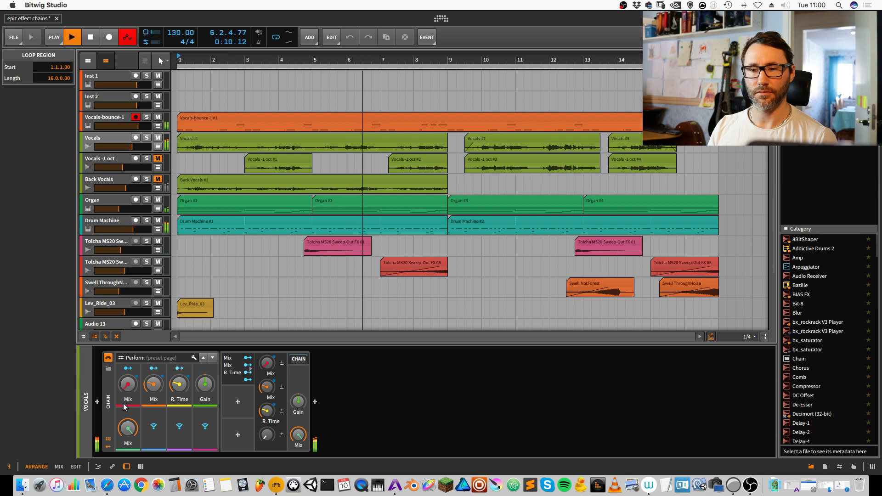
pyautogui.moveTo(129, 383); pyautogui.dragTo(153, 361)
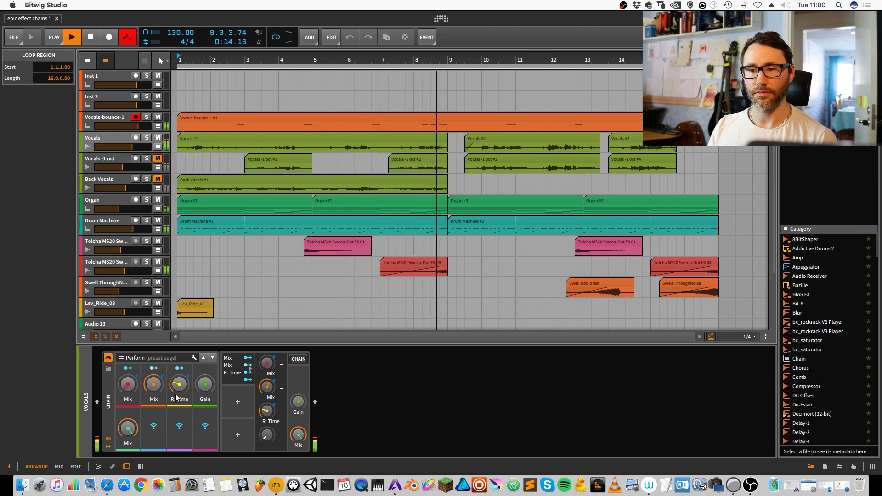
pyautogui.moveTo(179, 389); pyautogui.dragTo(179, 373)
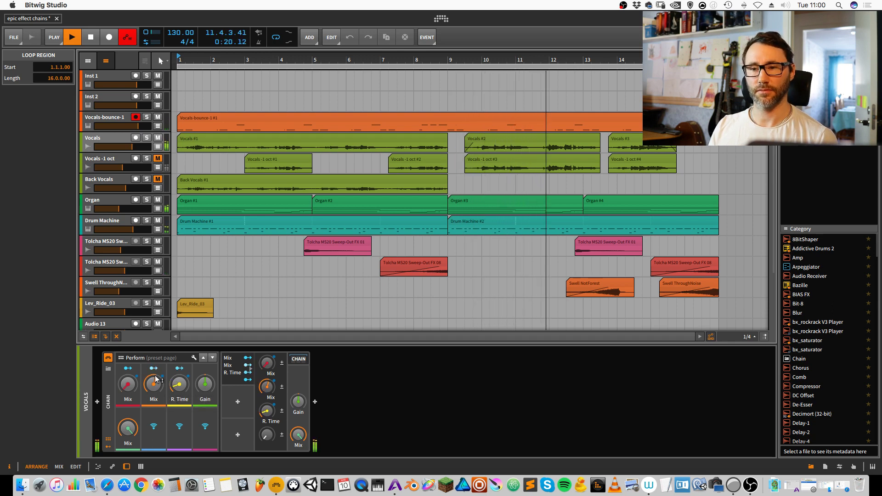
pyautogui.moveTo(157, 389); pyautogui.dragTo(180, 381)
pyautogui.press('space')
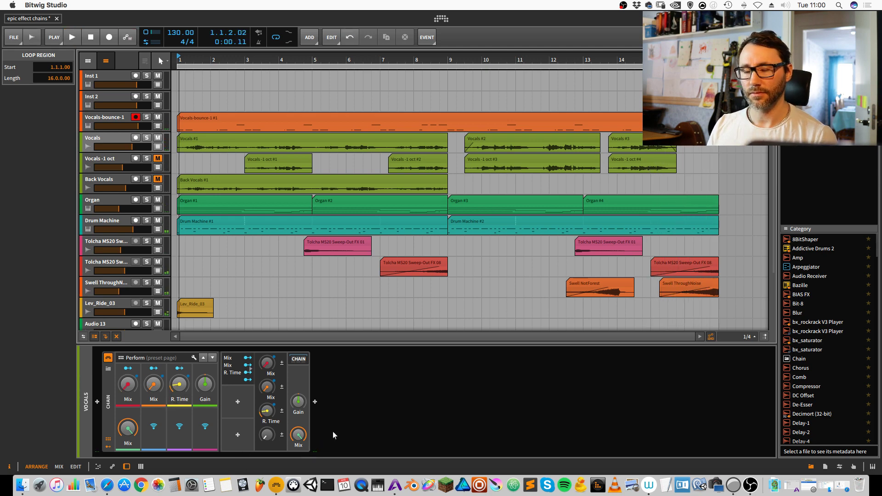
# Step: Play back the recorded automation and show the Vocals track's automation lane
pyautogui.press('space')
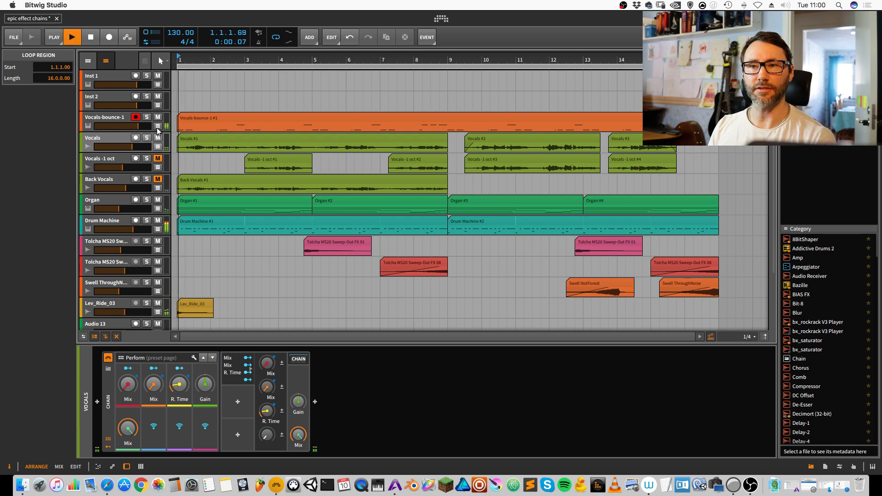
pyautogui.click(158, 146)
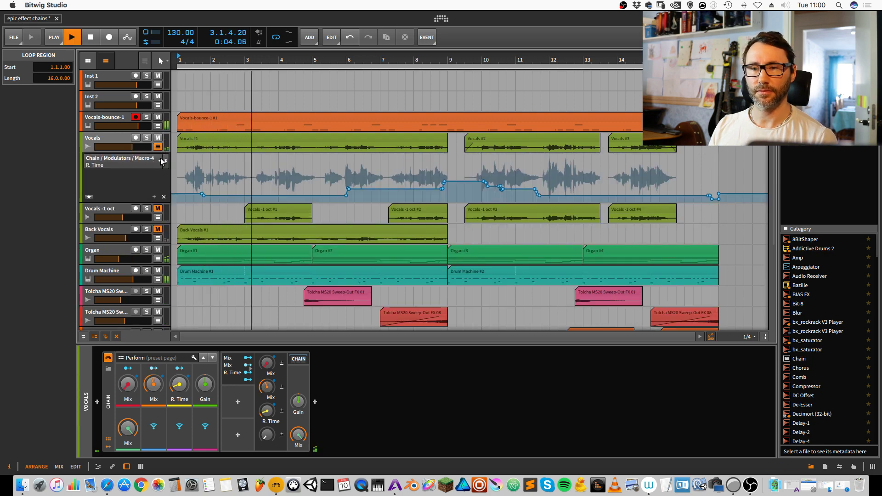
# Step: Review the automation curves of the two Mix macros and R. Time in the Vocals lane, and fold the lane away
pyautogui.click(157, 160)
pyautogui.click(130, 174)
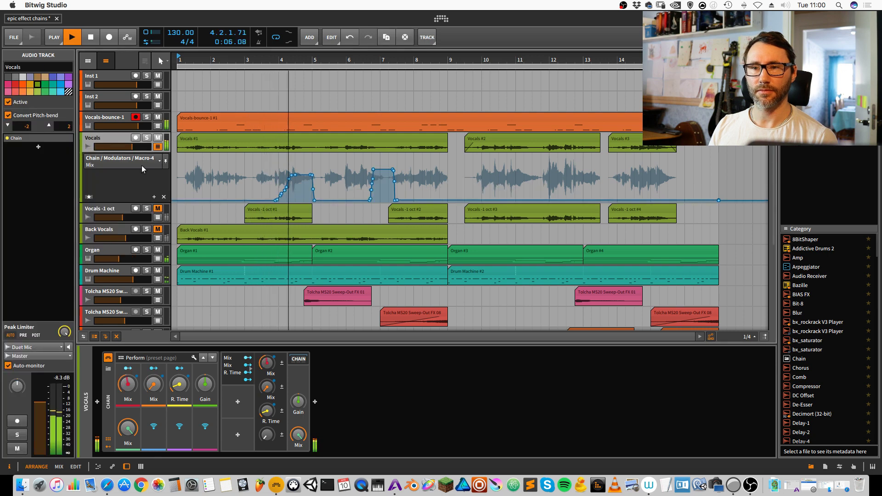
pyautogui.click(158, 159)
pyautogui.click(148, 185)
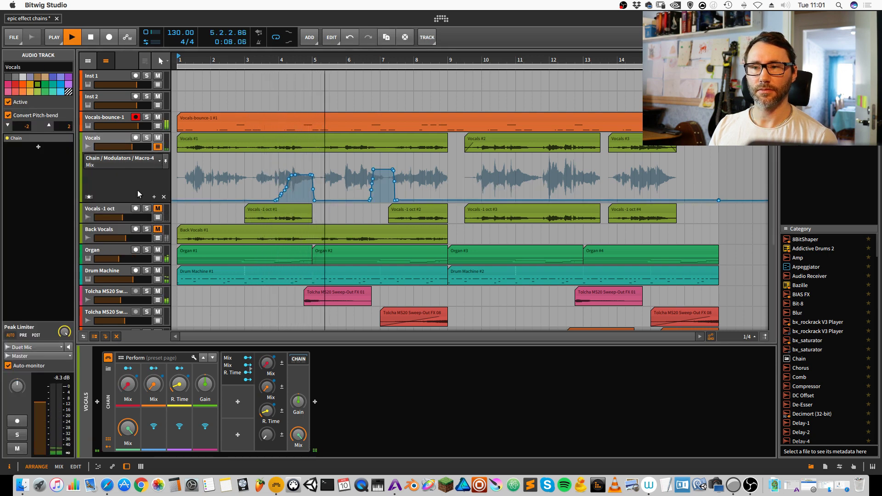
pyautogui.click(160, 162)
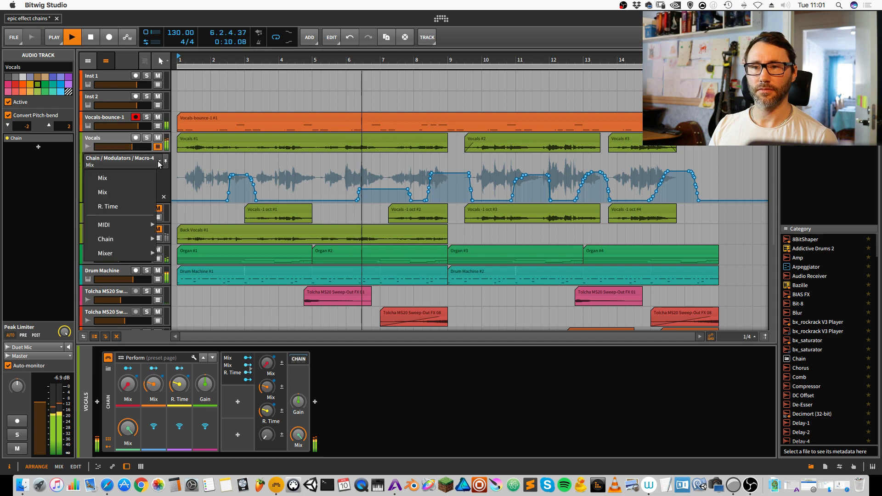
pyautogui.click(108, 206)
pyautogui.click(159, 148)
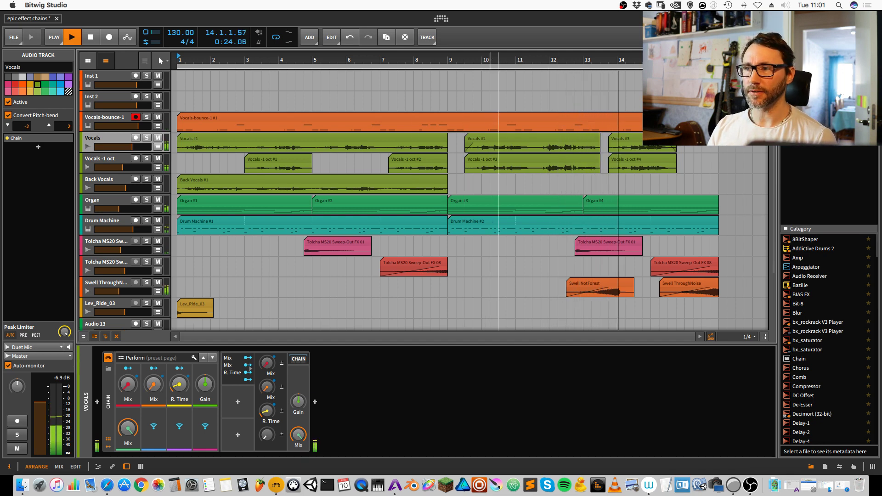
pyautogui.scroll(2, 521, 109)
pyautogui.scroll(-2, 522, 109)
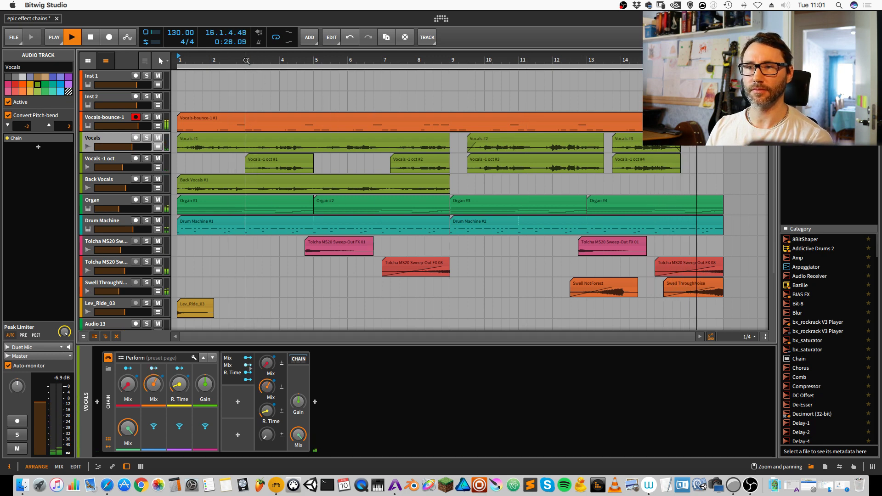
# Step: Stop playback and inspect the first two clips on the Vocals -1 oct track
pyautogui.press('space')
pyautogui.click(228, 58)
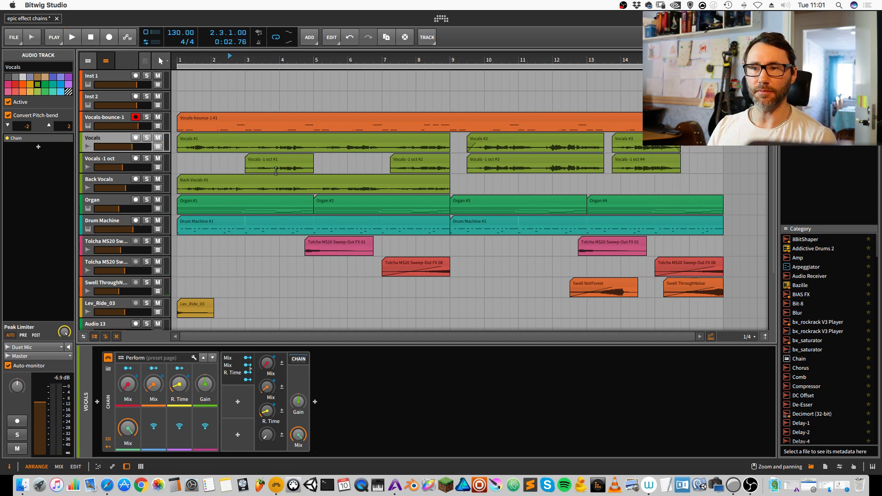
pyautogui.click(271, 161)
pyautogui.click(410, 158)
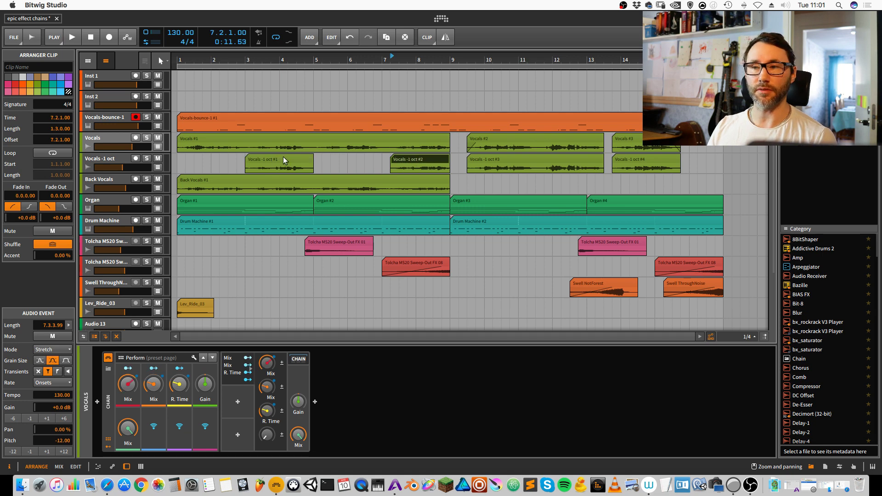
# Step: Split the first Vocals clip at bars 3 and 5, and select the matching Vocals -1 oct clip below the middle piece
pyautogui.keyDown('alt'); pyautogui.click(245, 142); pyautogui.keyUp('alt')
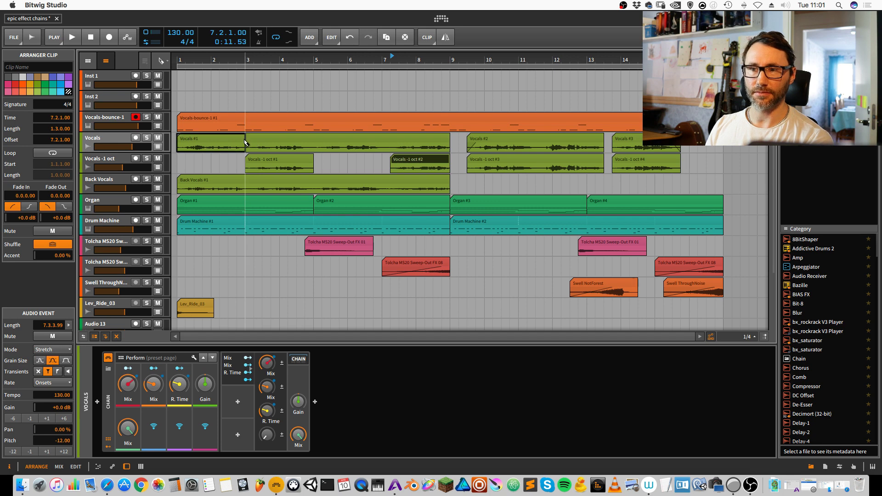
pyautogui.keyDown('alt'); pyautogui.click(315, 143); pyautogui.keyUp('alt')
pyautogui.click(271, 137)
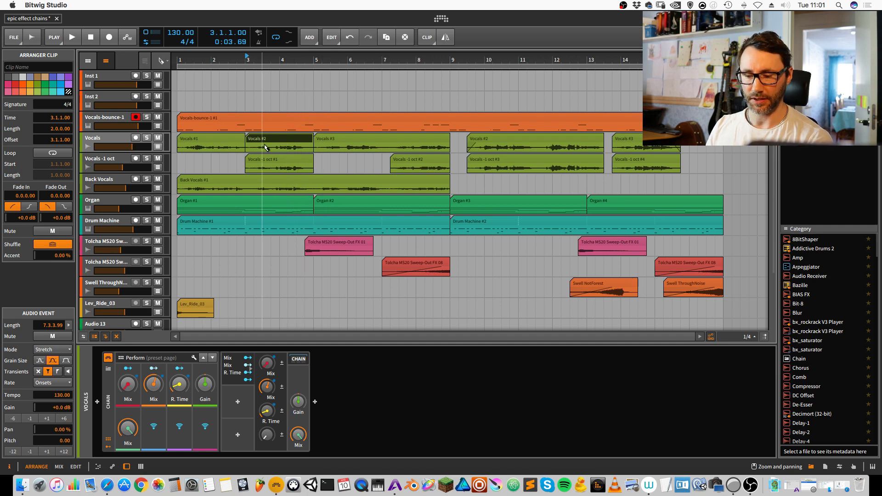
pyautogui.click(121, 162)
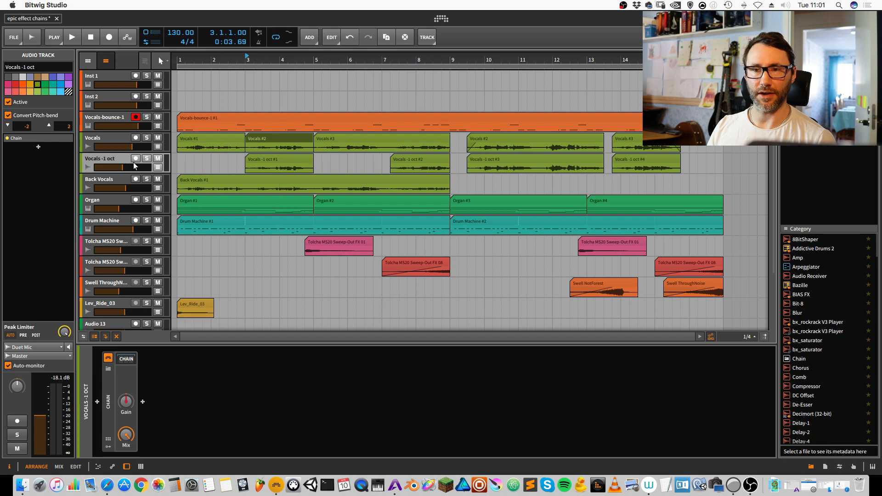
pyautogui.click(279, 162)
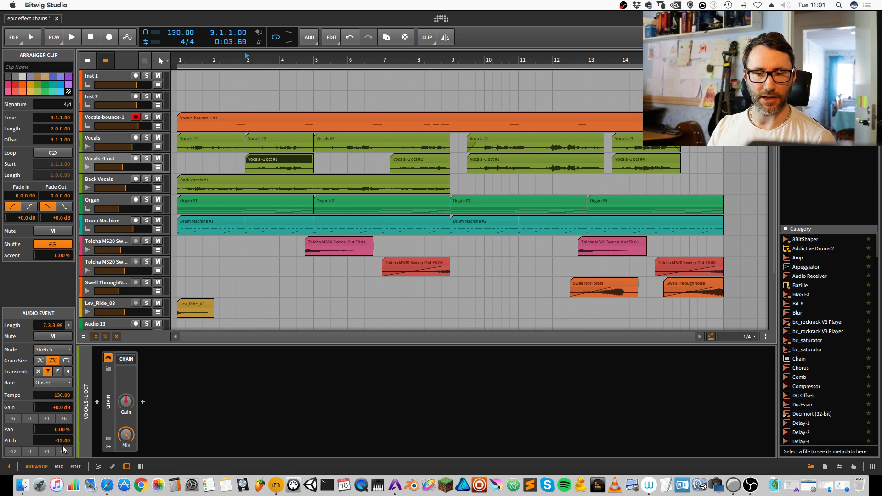
# Step: Audition the Vocals and Vocals -1 oct tracks soloed from bar 3, raising the Vocals -1 oct volume to about -8.4 dB
pyautogui.click(241, 58)
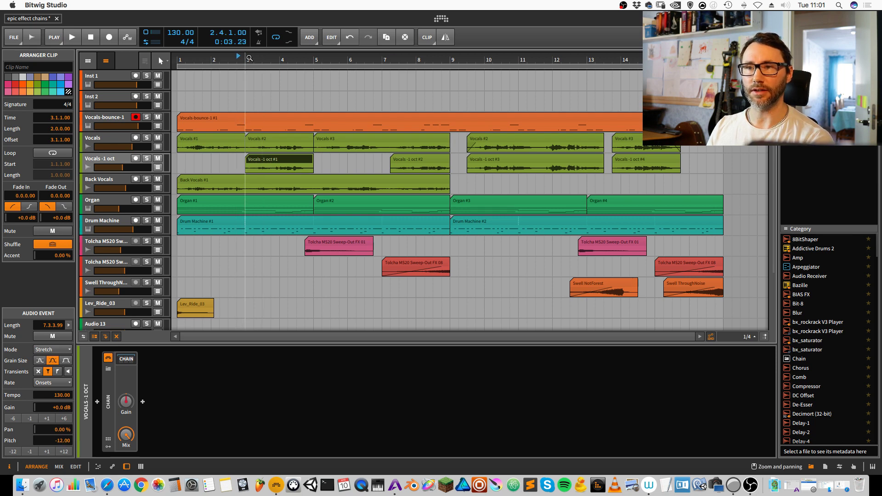
pyautogui.click(146, 137)
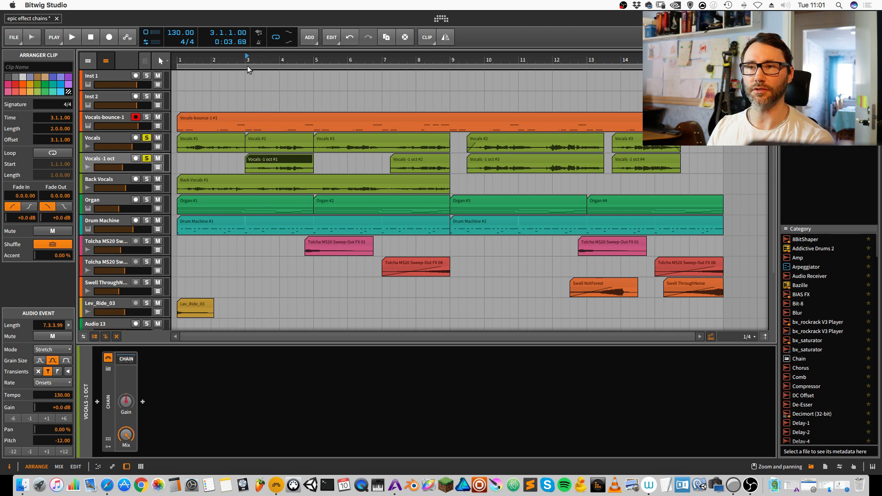
pyautogui.press('space')
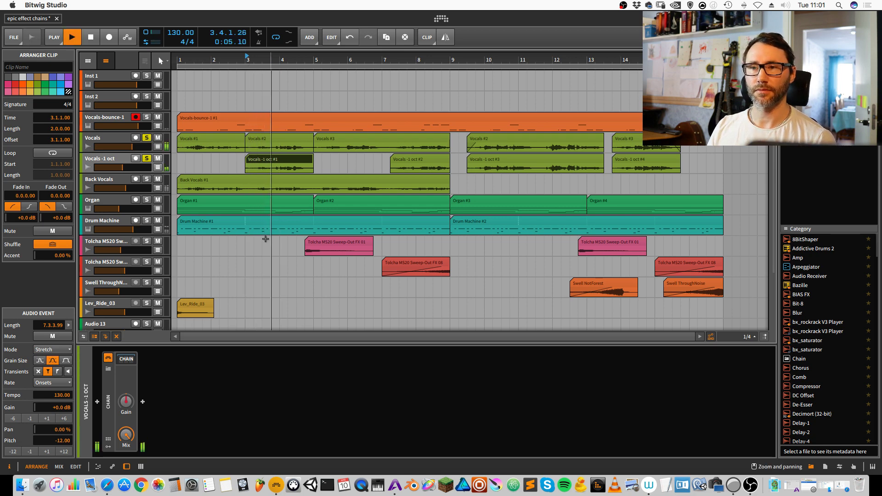
pyautogui.moveTo(122, 167); pyautogui.dragTo(127, 168)
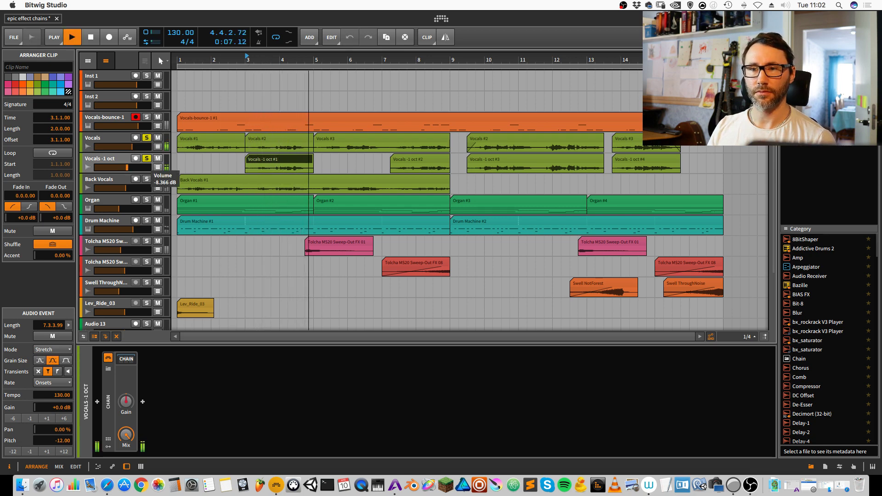
pyautogui.press('space')
pyautogui.press('space')
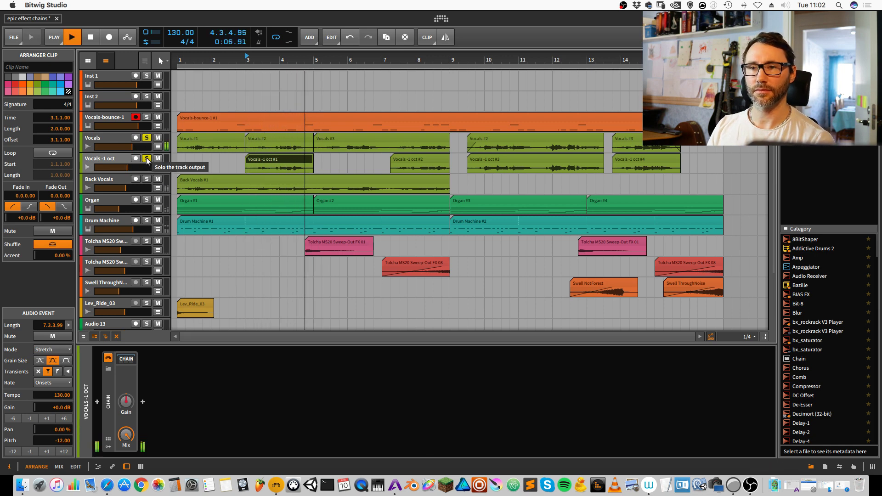
pyautogui.press('space')
pyautogui.click(146, 158)
pyautogui.click(147, 137)
# Step: Play the full arrangement from bar 1 and lower the Vocals -1 oct track's volume while it plays
pyautogui.click(176, 56)
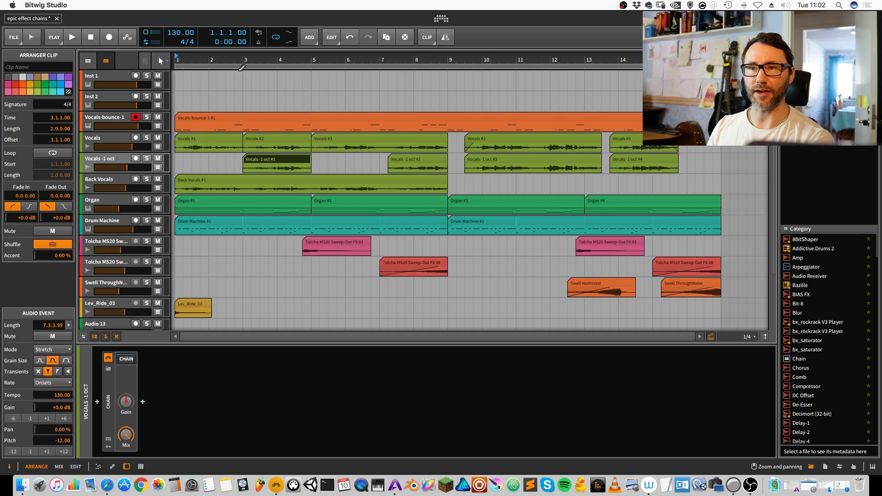
pyautogui.press('space')
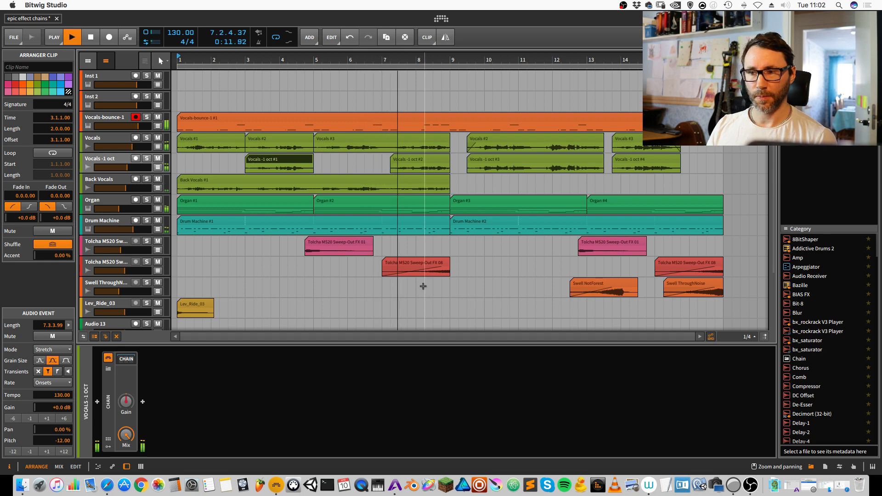
pyautogui.moveTo(471, 54); pyautogui.dragTo(461, 46)
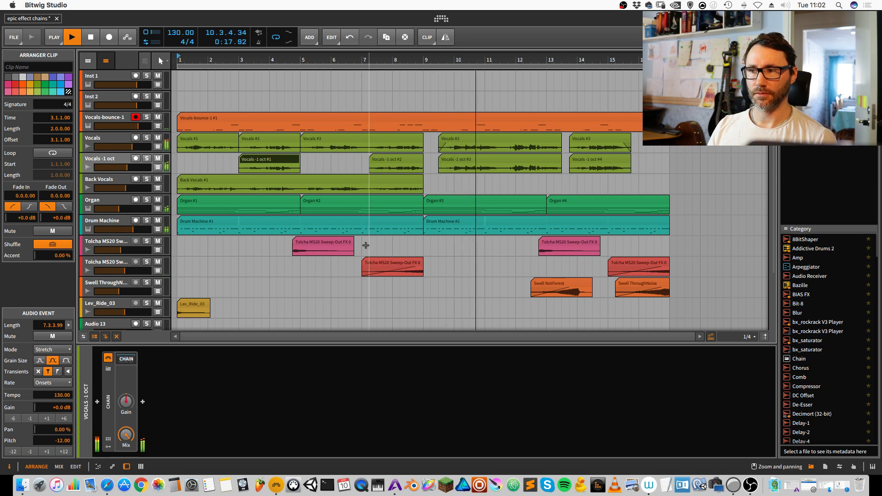
pyautogui.moveTo(127, 167); pyautogui.dragTo(122, 167)
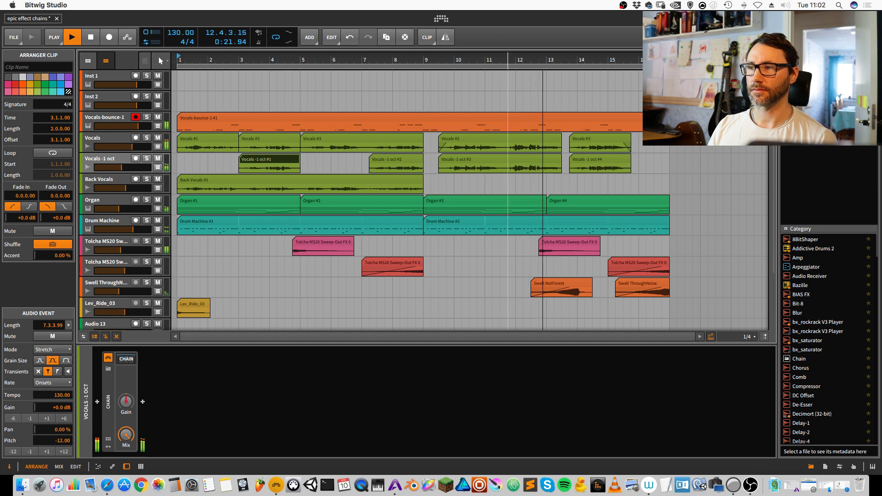
pyautogui.moveTo(504, 58); pyautogui.dragTo(636, 74)
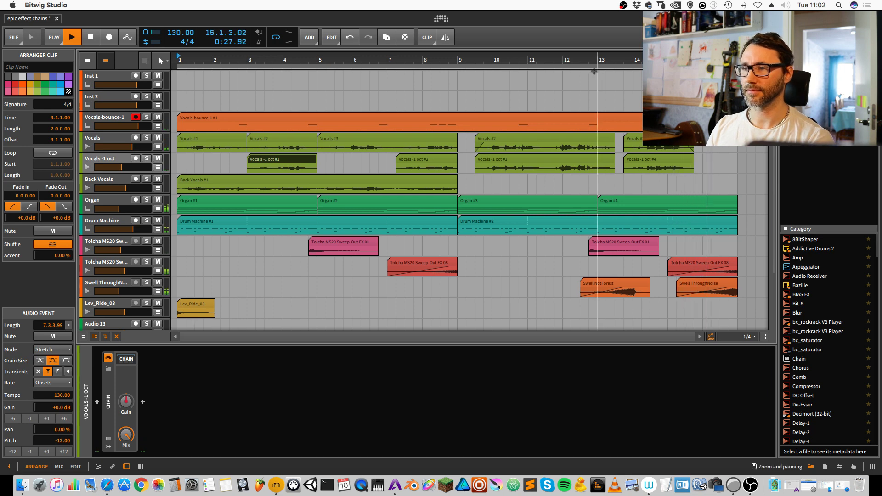
pyautogui.scroll(-4, 352, 240)
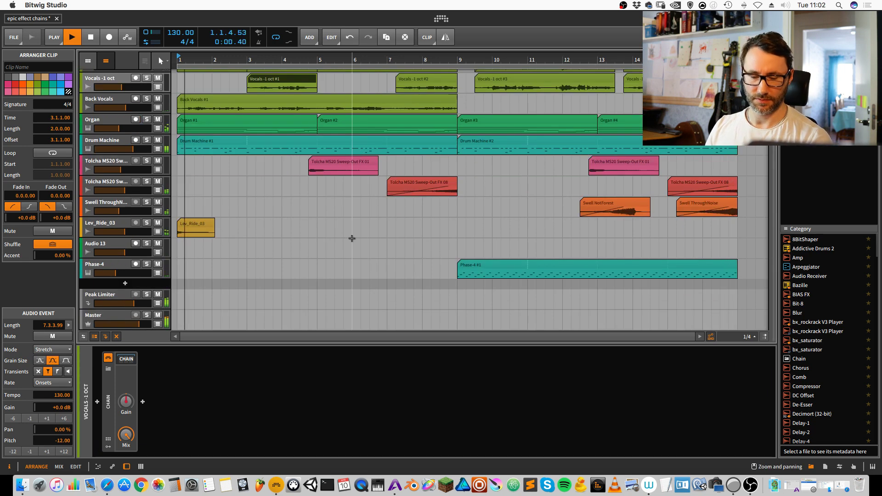
pyautogui.press('space')
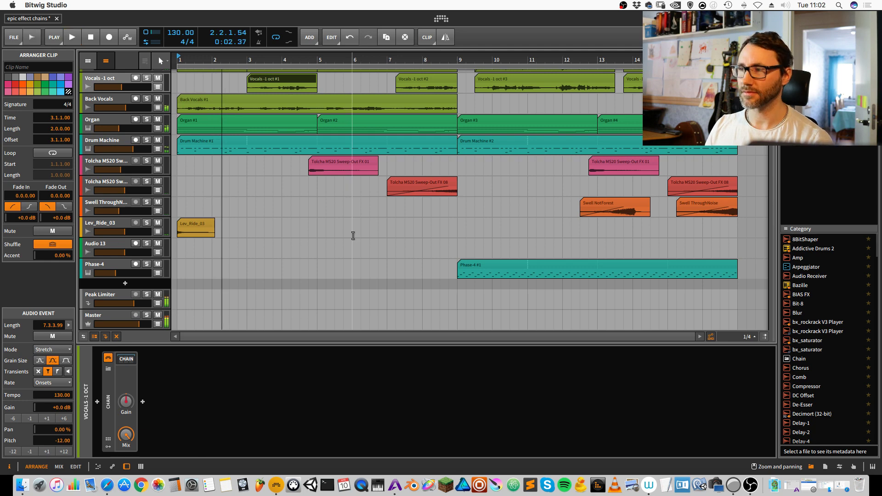